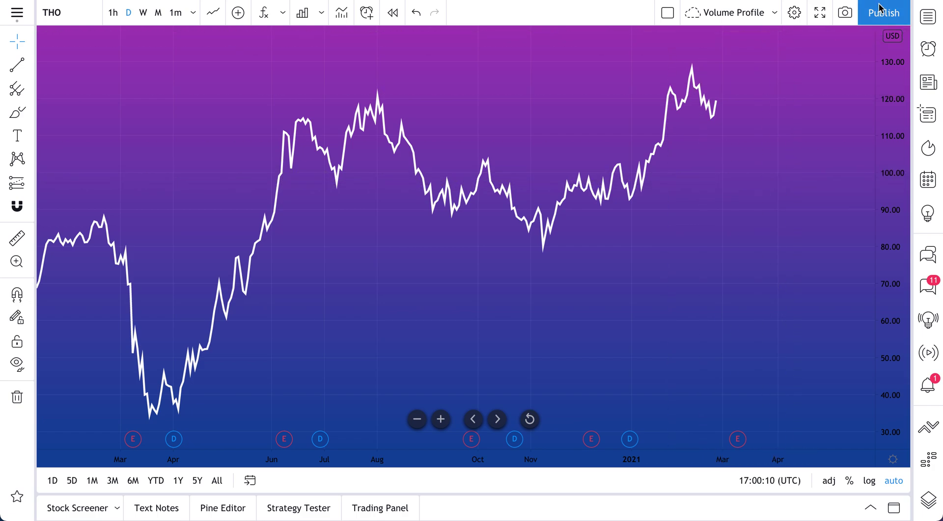
Open the Stocks To Watch watchlist and chart CAT, MMM, GWW, GOOGL, FB and AAPL in turn.
left_click(927, 18)
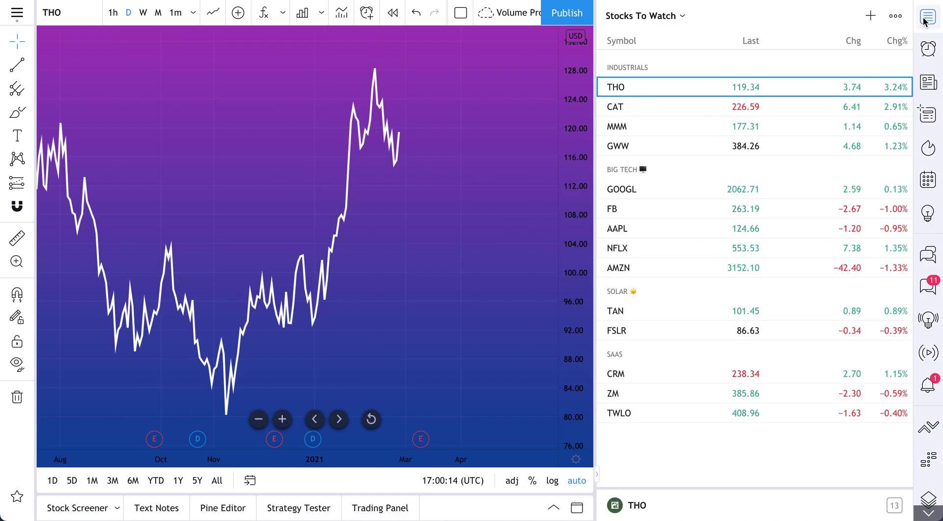
left_click(641, 105)
left_click(634, 131)
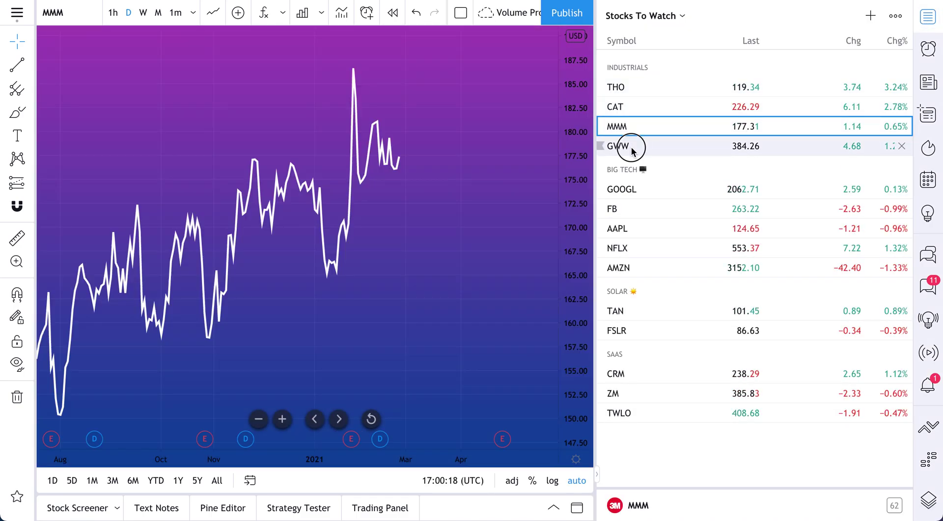
left_click(633, 147)
left_click(630, 187)
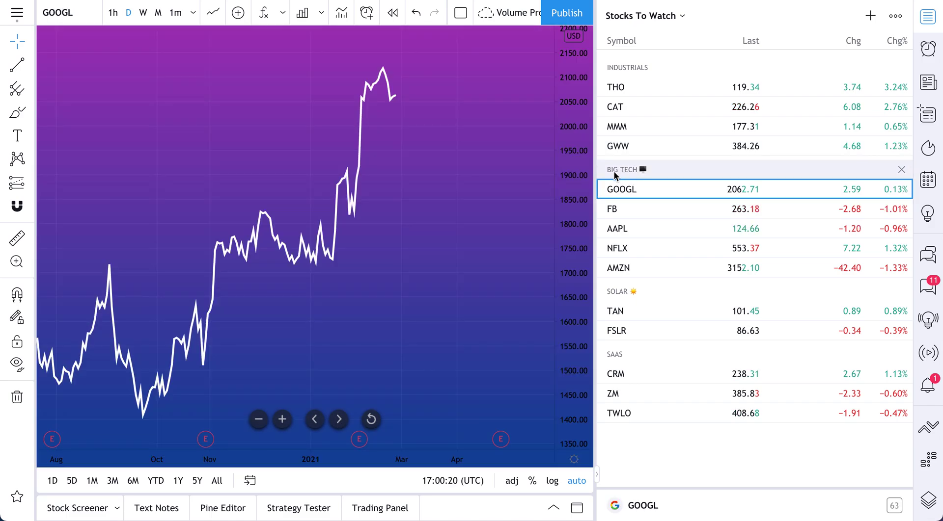
left_click(631, 209)
left_click(628, 229)
Chart NFLX, AMZN, TAN, FSLR, CRM, ZM and TWLO, then narrow the watchlist panel.
left_click(630, 250)
left_click(626, 268)
left_click(624, 313)
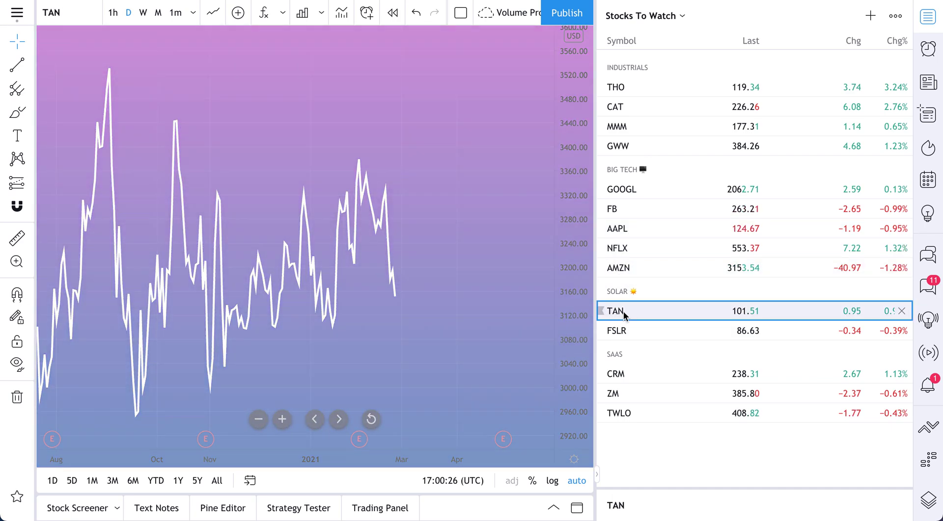
left_click(624, 330)
left_click(626, 375)
left_click(622, 394)
left_click(625, 413)
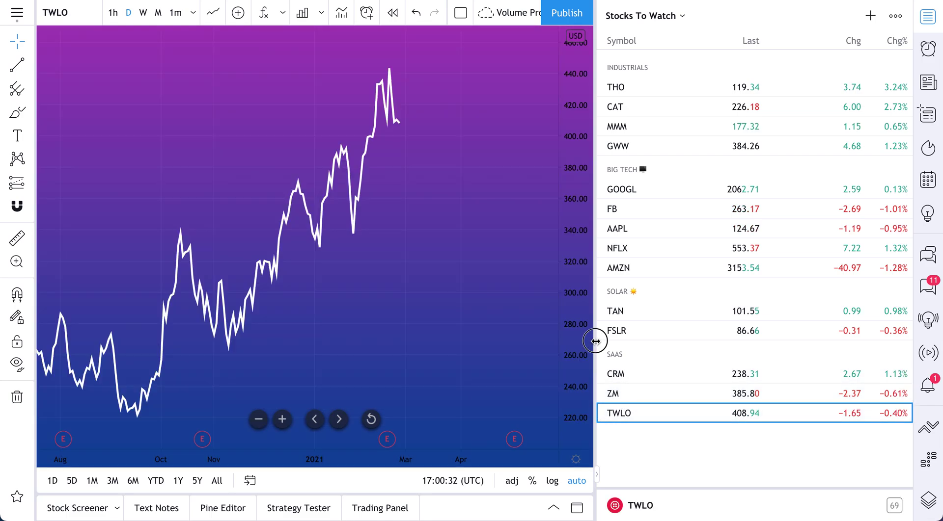
mouse_move(595, 341)
left_mouse_down()
mouse_move(563, 354)
mouse_move(750, 352)
left_mouse_up()
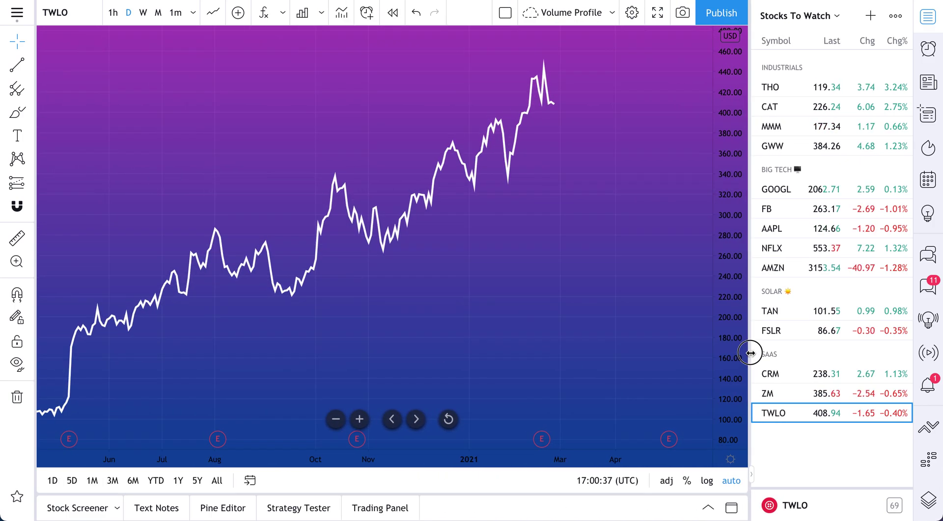
Hide and reshow the watchlist, widen it slightly, and chart CAT.
left_click(935, 17)
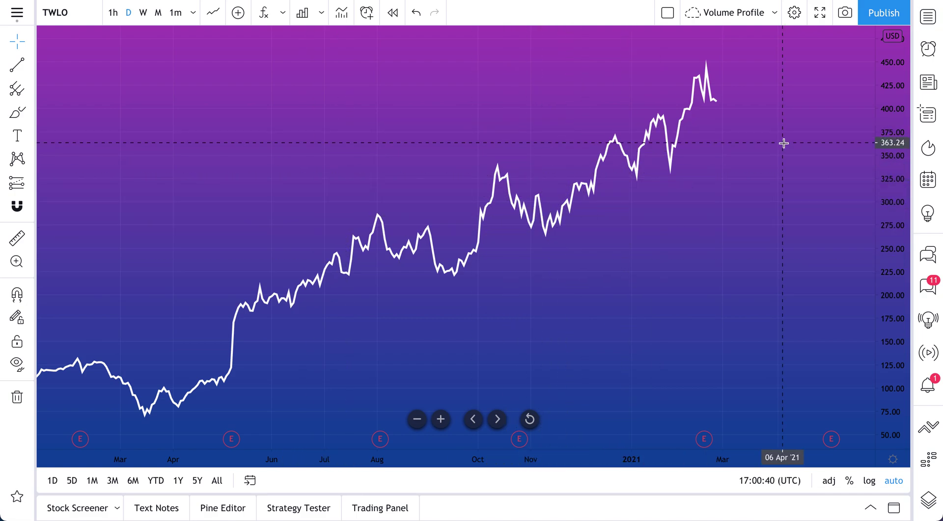
left_click(926, 21)
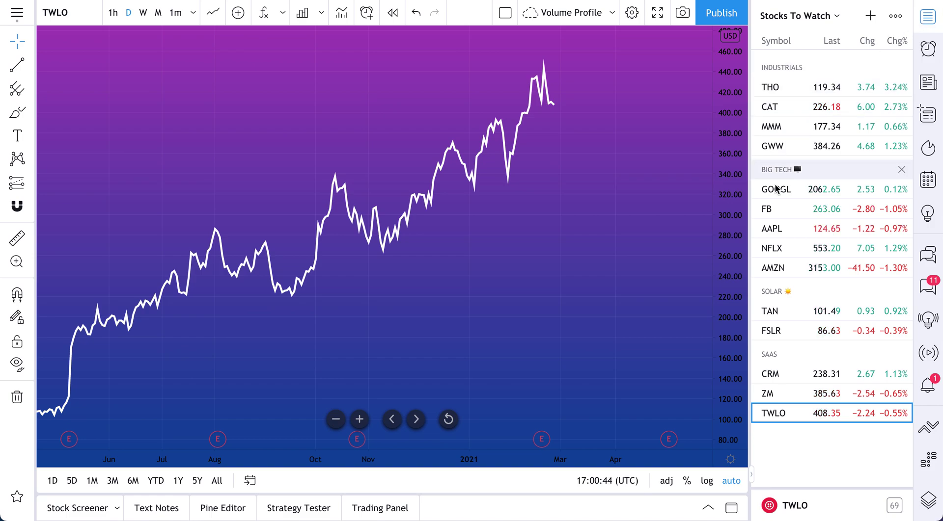
left_click(930, 22)
left_click(930, 22)
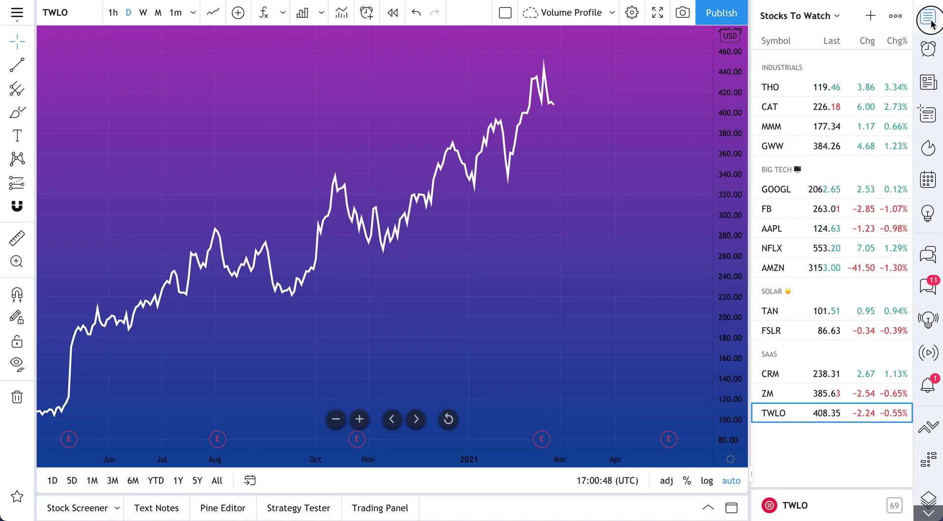
left_click(930, 22)
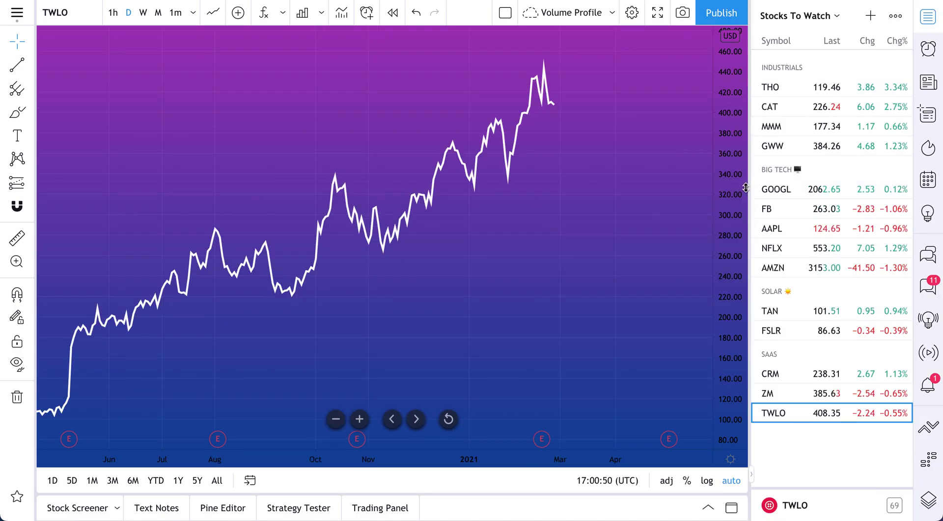
left_click_drag(751, 185, 634, 207)
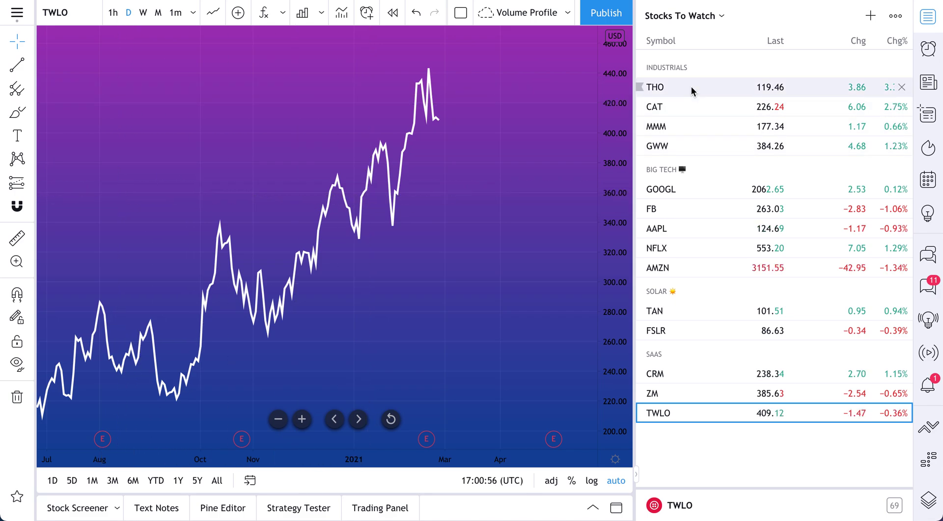
mouse_move(736, 87)
left_click(670, 92)
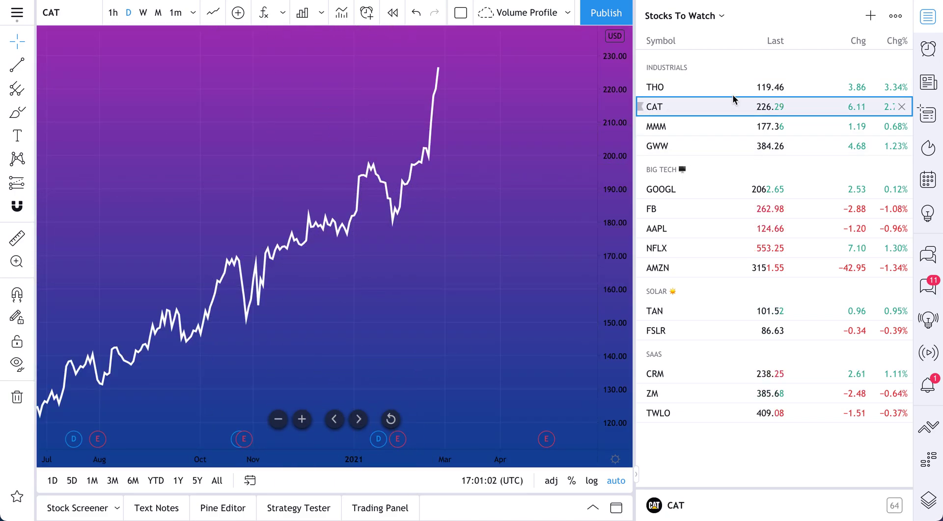
Add the Bitstamp ETHUSD pair and the SPDR GLD gold fund to the watchlist.
left_click(869, 22)
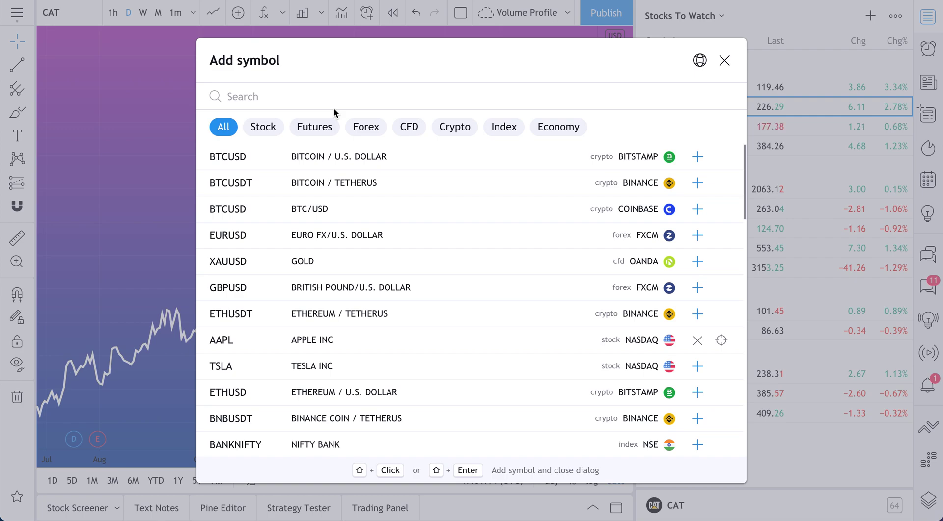
type("ET")
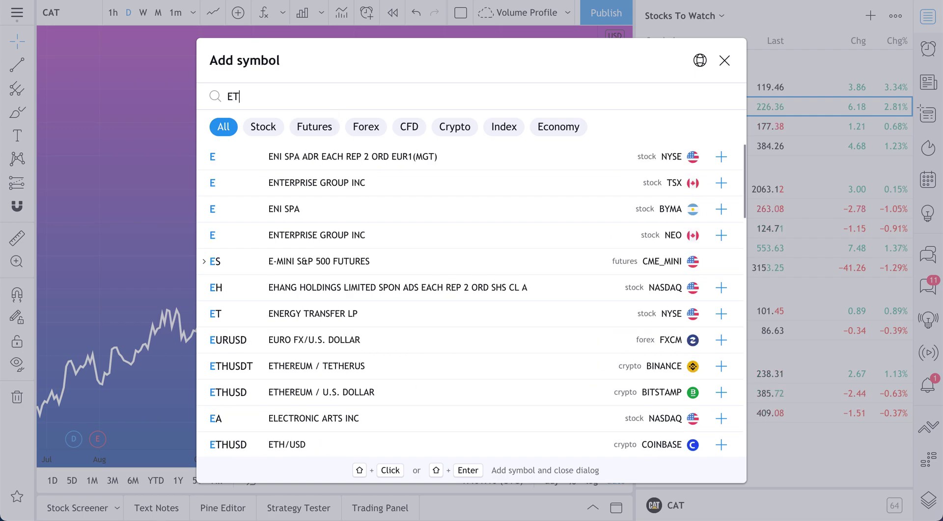
type("HUSD")
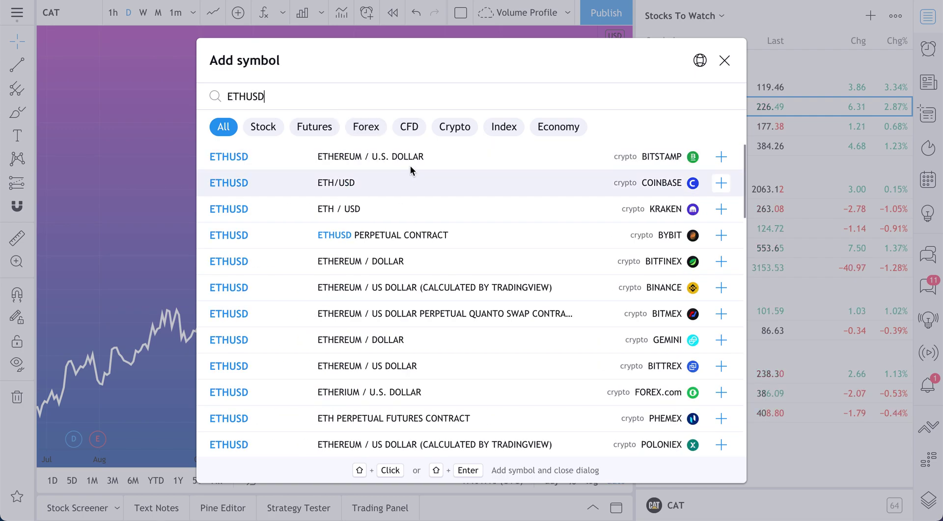
left_click(720, 158)
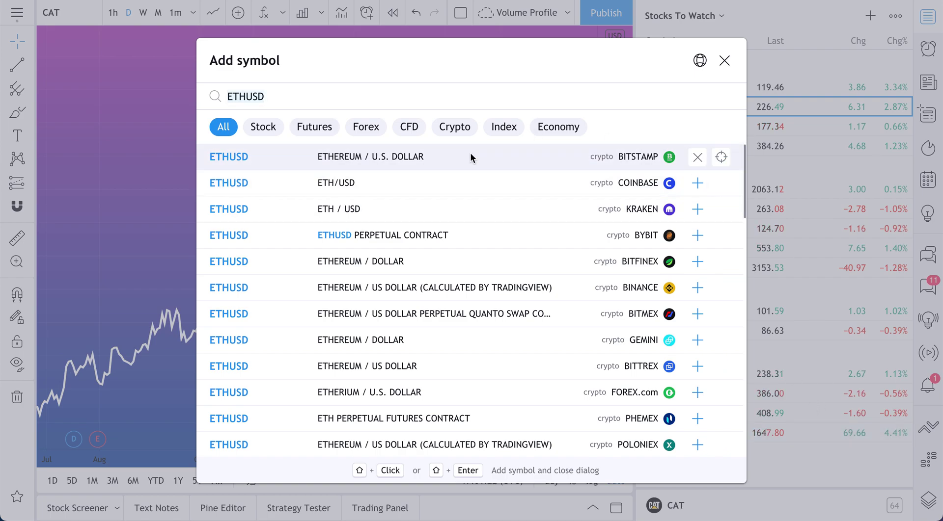
double_click(299, 93)
type("GLD")
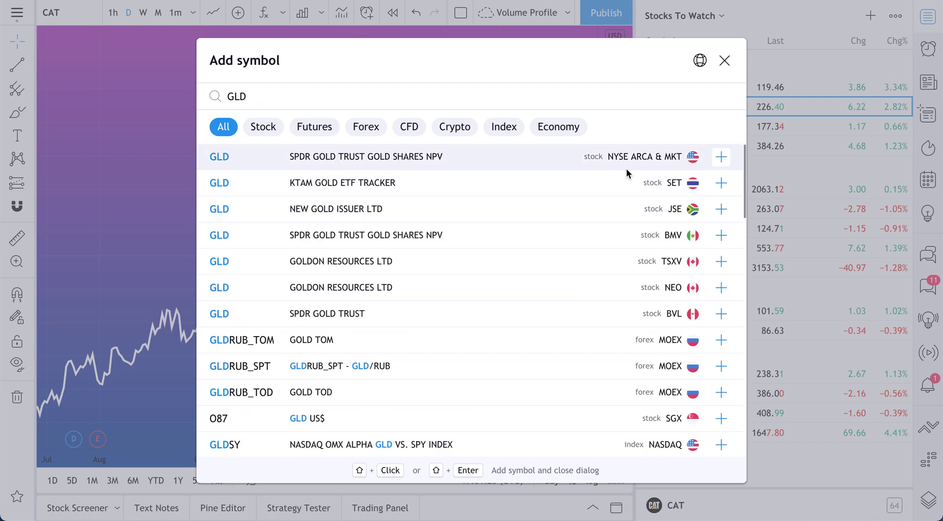
left_click(719, 157)
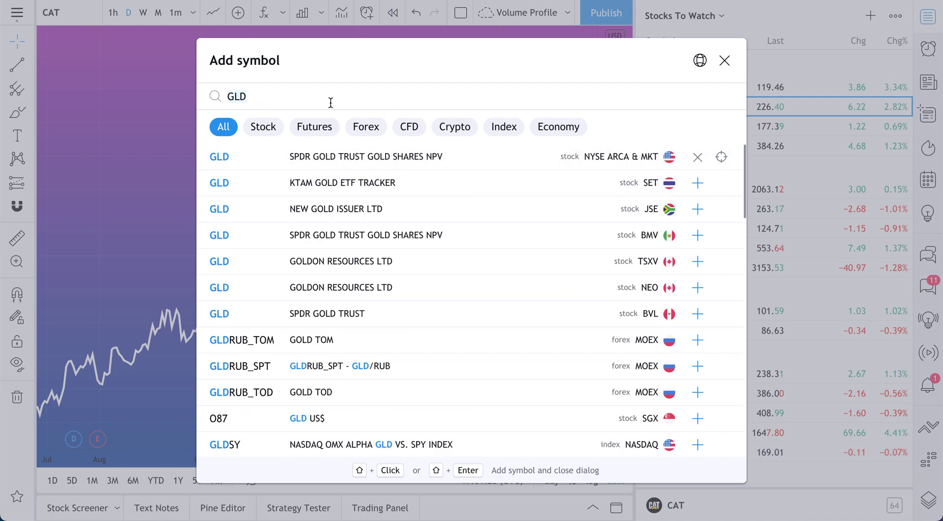
Clear the search, add the NIFTY 50 index from the list, and close the dialog.
key("BackSpace")
key("BackSpace")
key("BackSpace")
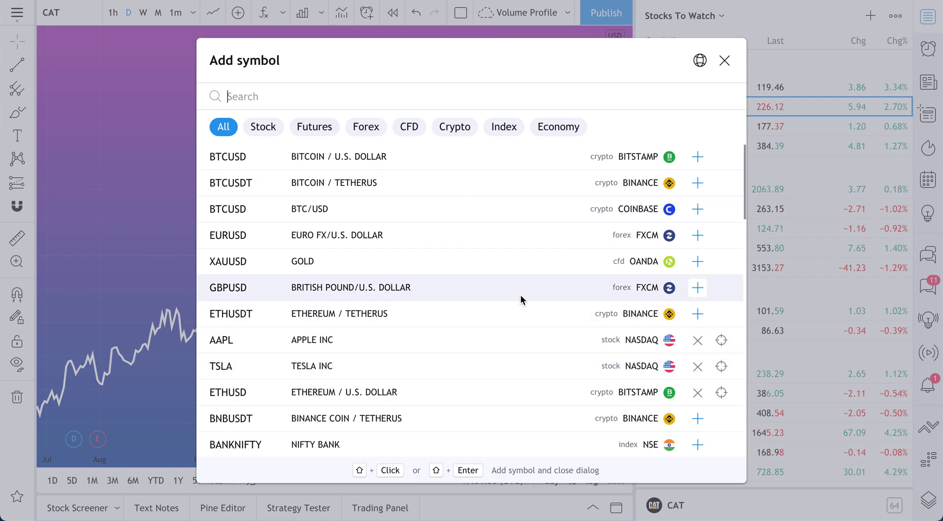
scroll(486, 350, "down", 4)
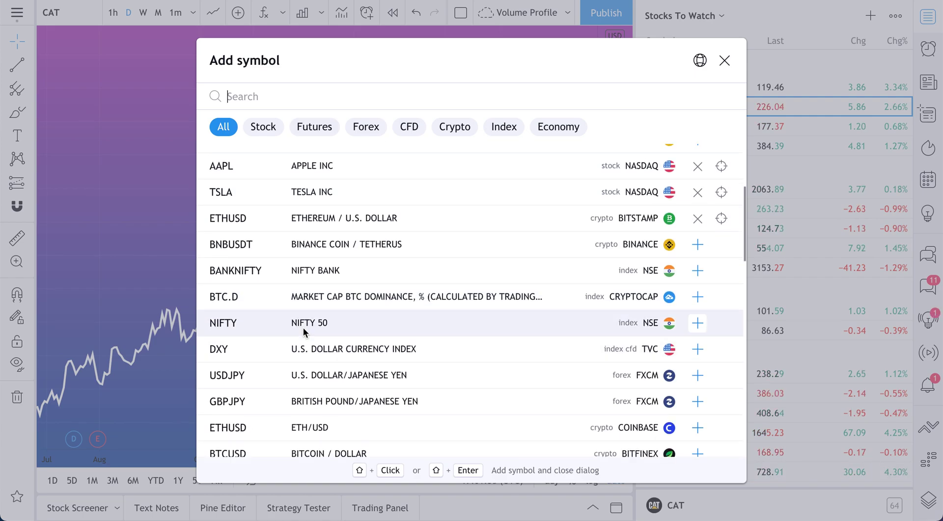
left_click(699, 324)
scroll(513, 351, "down", 5)
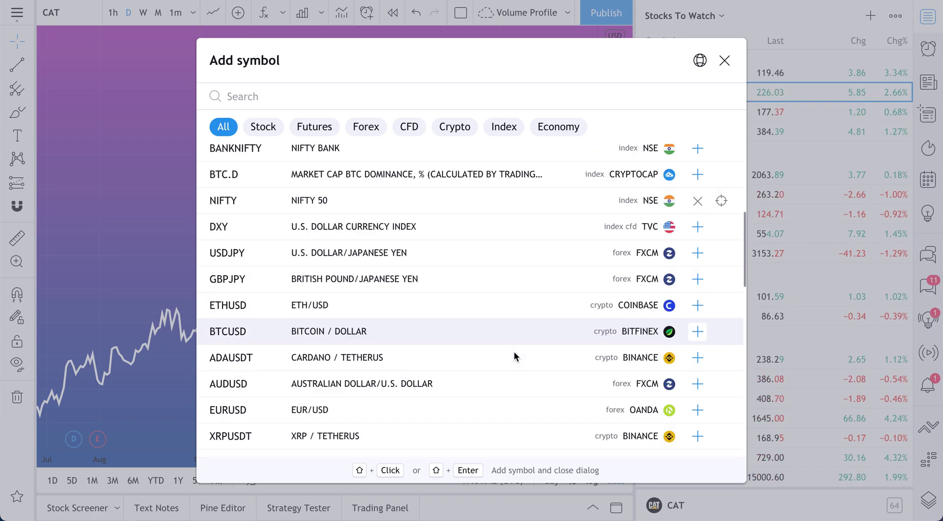
scroll(513, 352, "down", 2)
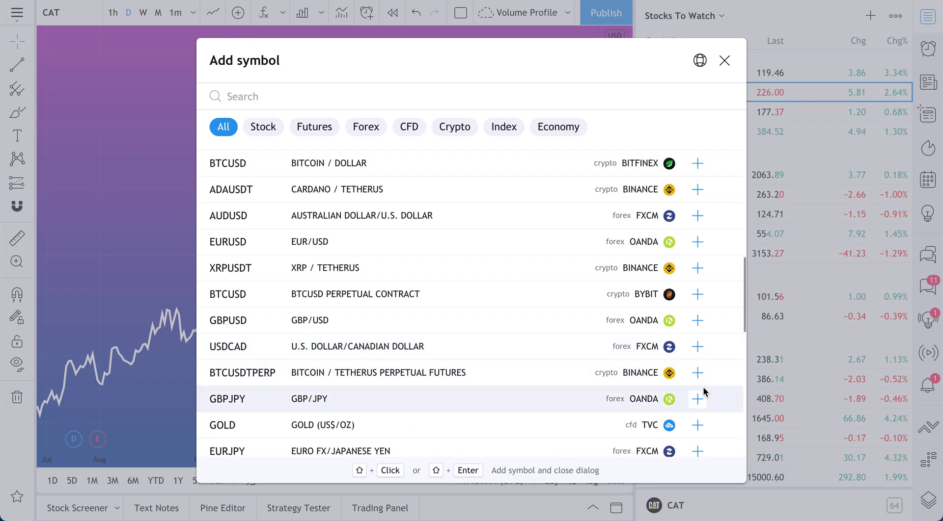
left_click(724, 61)
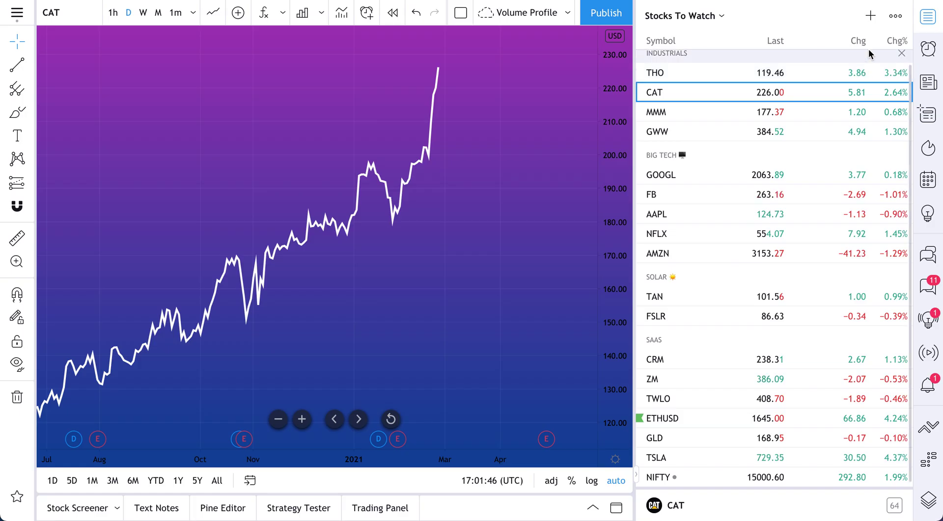
Reopen the add-symbol dialog, search AAPL, then APPLE, then clear the search.
left_click(869, 18)
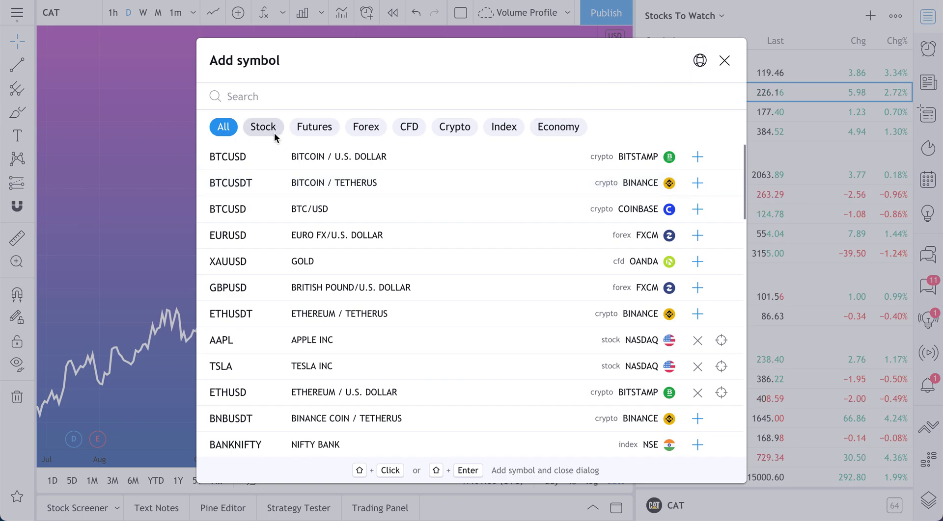
type("AAPL")
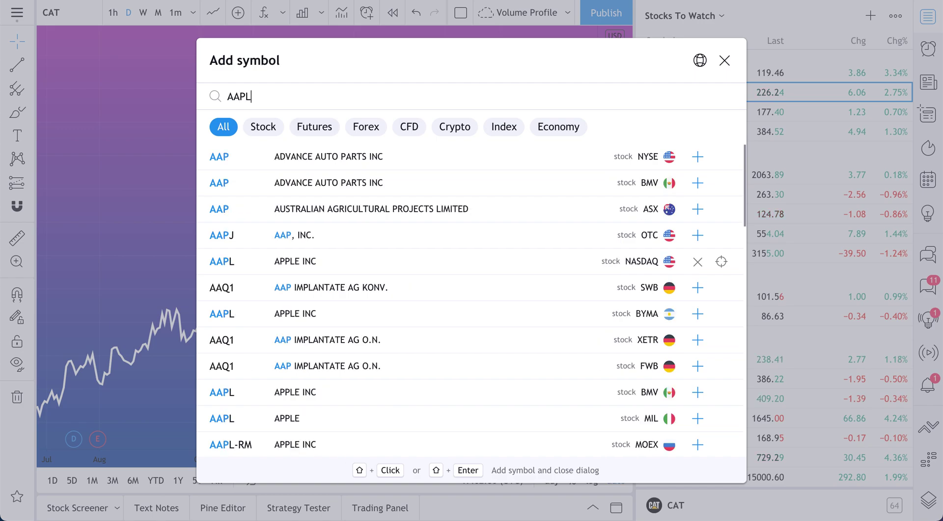
left_click_drag(229, 98, 258, 98)
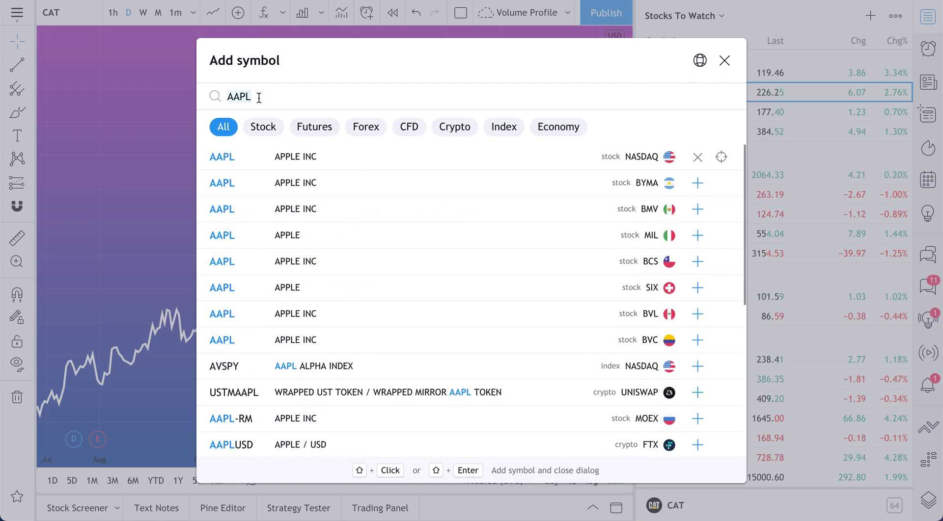
type("APPLE")
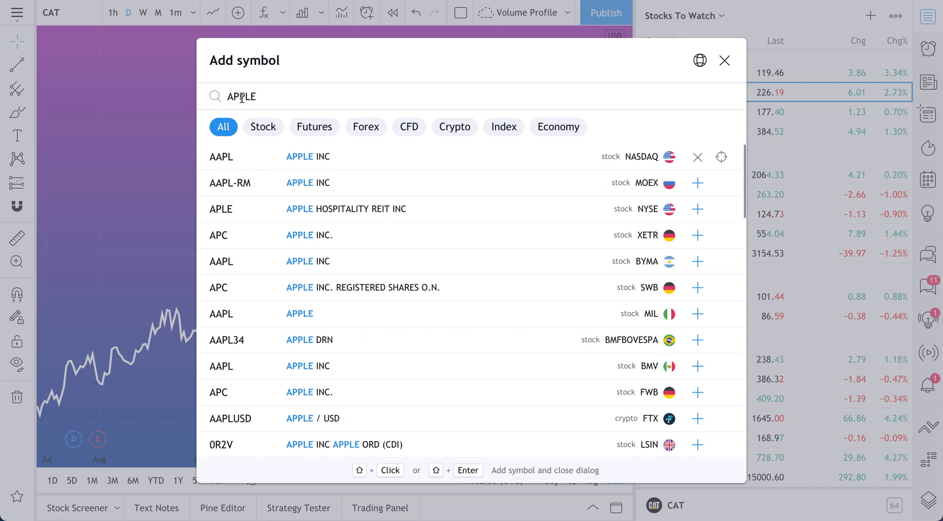
key("BackSpace")
key("BackSpace")
key("BackSpace")
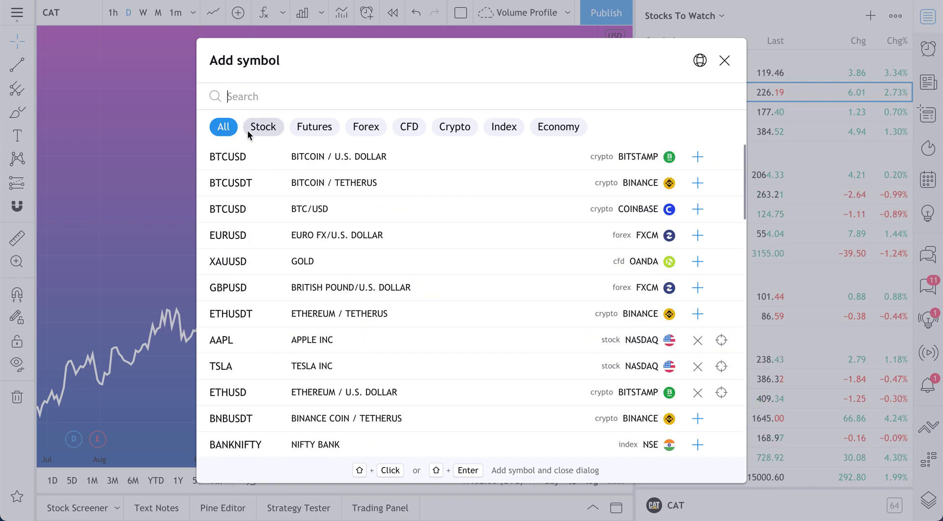
Filter the symbol list by Stock, Futures, Forex, CFD, Crypto, Index and Economy, then return to All.
left_click(264, 130)
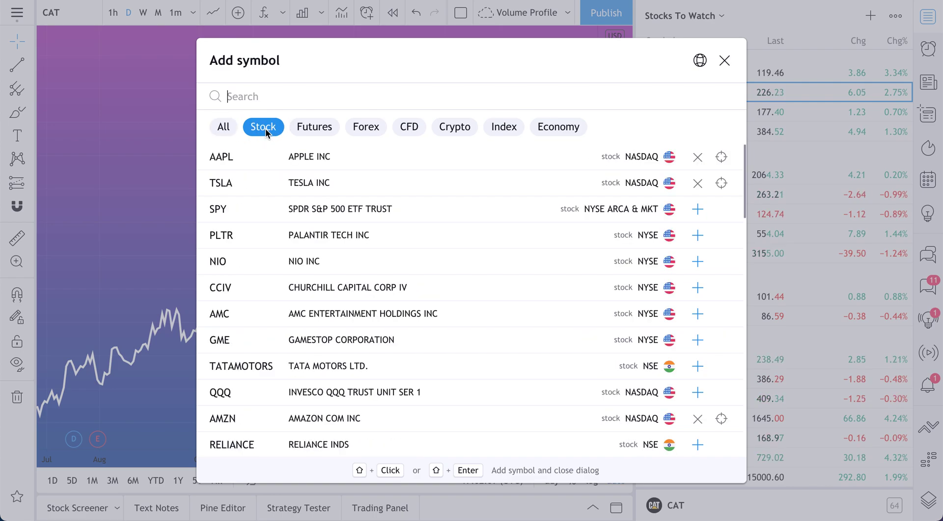
left_click(319, 127)
left_click(366, 128)
left_click(399, 129)
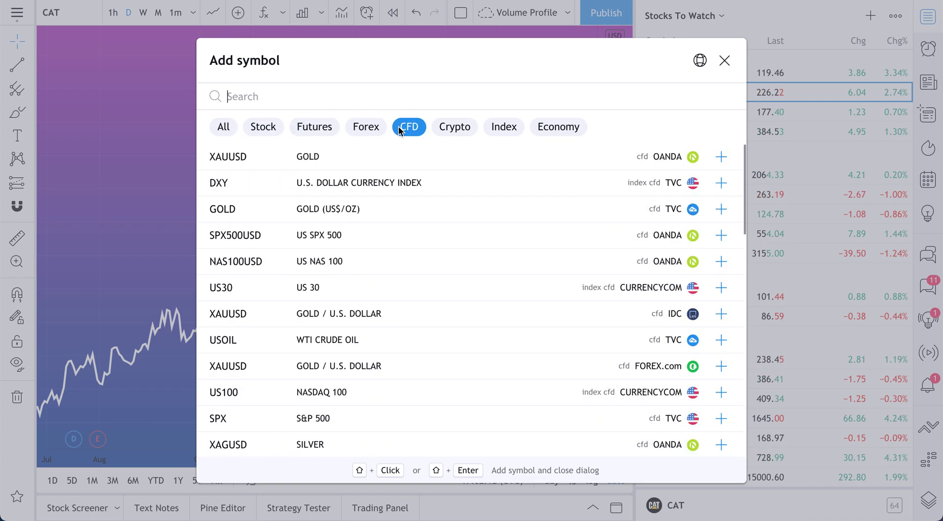
left_click(449, 129)
left_click(496, 129)
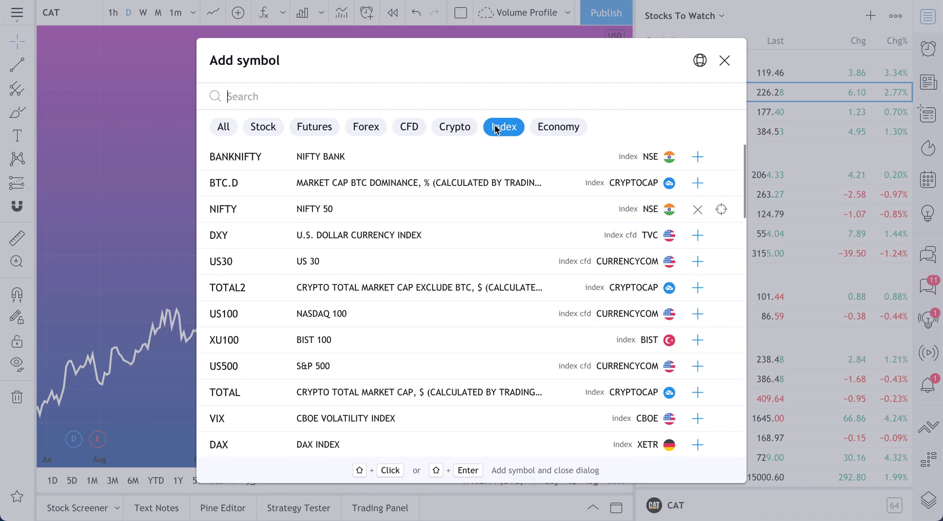
left_click(565, 129)
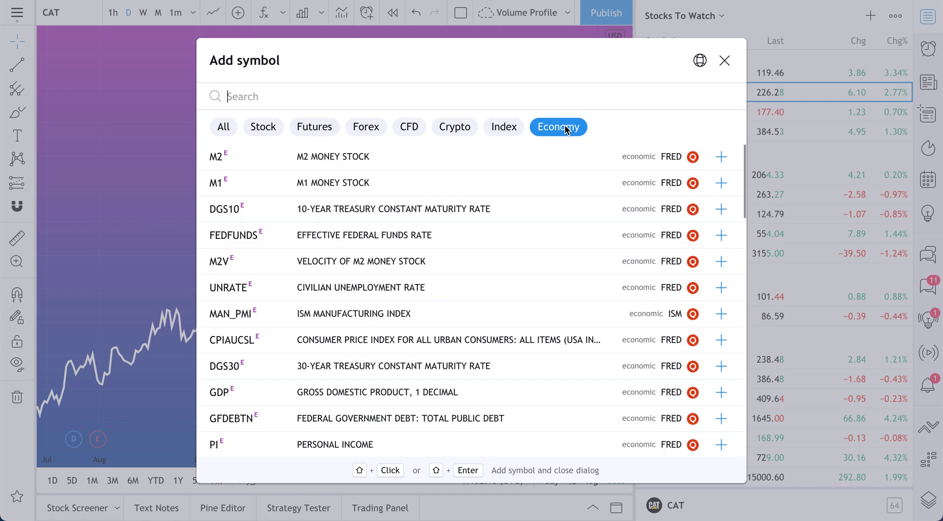
left_click(219, 128)
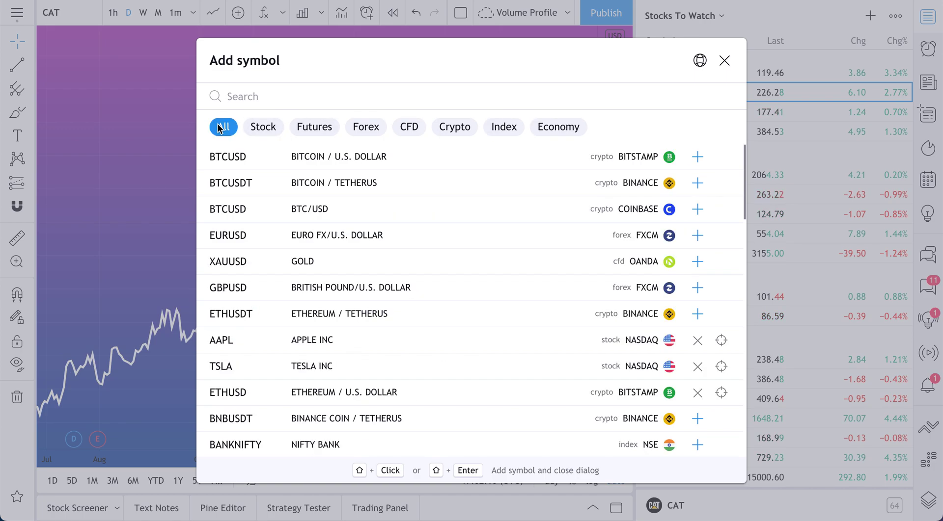
Scroll through the exchange list and return to the full symbol list without picking one.
left_click(699, 61)
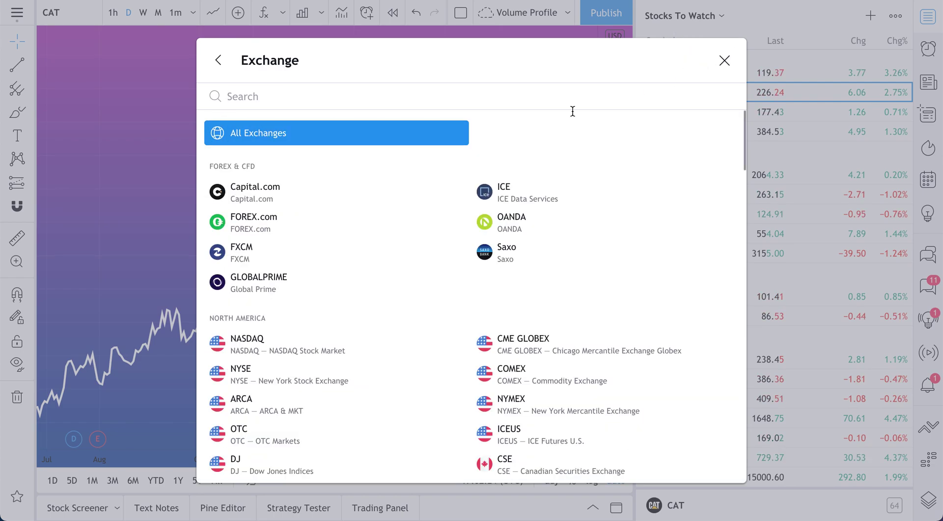
scroll(316, 266, "down", 3)
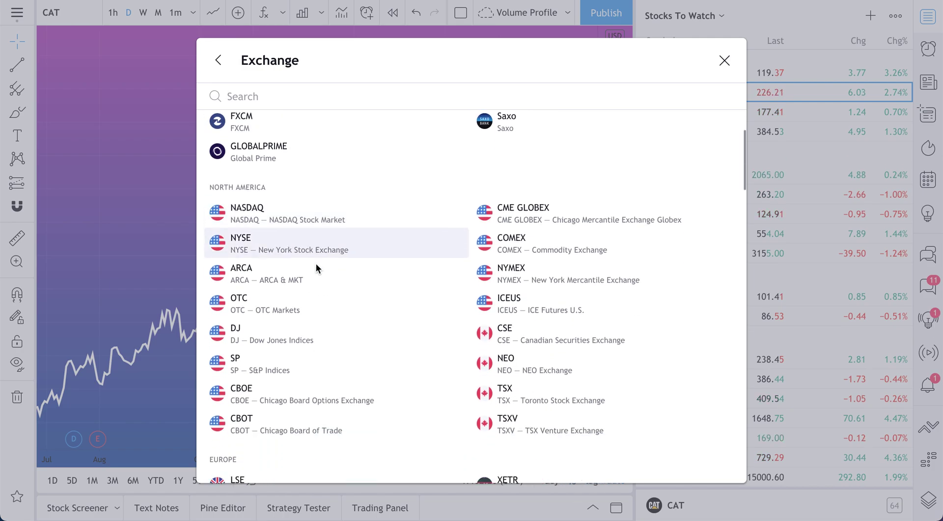
scroll(316, 263, "down", 2)
scroll(317, 265, "down", 5)
scroll(318, 289, "down", 7)
scroll(344, 300, "down", 7)
scroll(351, 304, "down", 2)
scroll(351, 305, "down", 4)
scroll(362, 305, "down", 7)
scroll(374, 304, "down", 3)
scroll(378, 295, "up", 2)
scroll(378, 294, "up", 5)
scroll(379, 294, "up", 1)
scroll(379, 293, "up", 4)
scroll(379, 295, "up", 4)
scroll(379, 294, "up", 1)
scroll(379, 294, "up", 3)
scroll(379, 294, "up", 2)
scroll(379, 289, "up", 10)
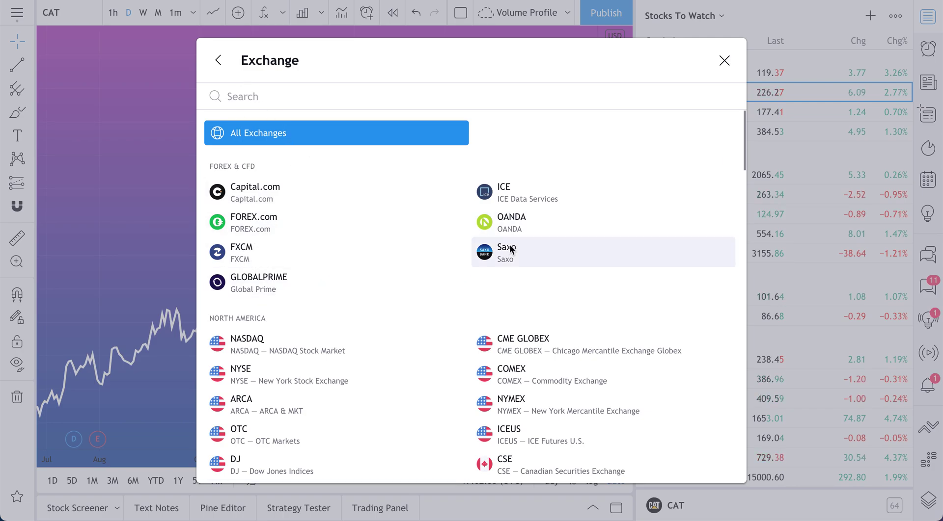
left_click(218, 60)
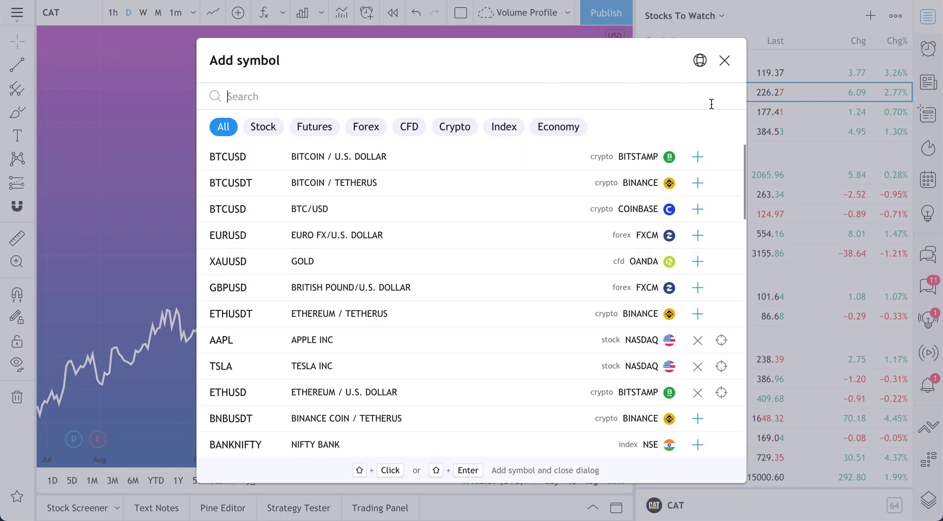
Close the search, then select and delete the INDUSTRIALS and BIG TECH section headers.
left_click(726, 61)
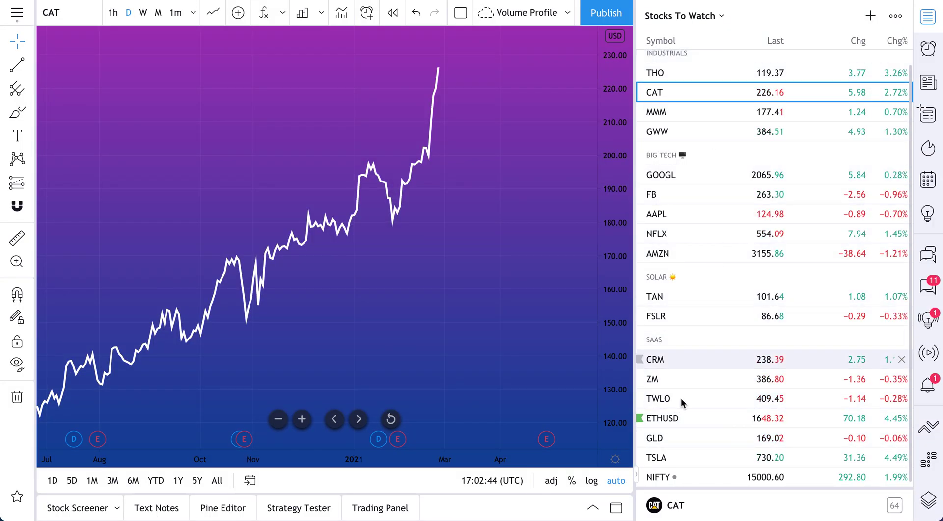
scroll(678, 172, "up", 1)
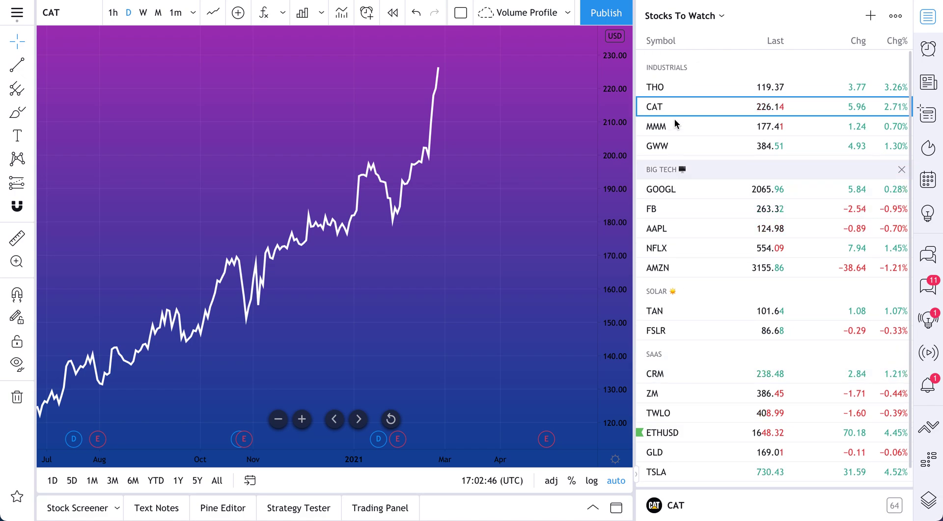
left_click(676, 68)
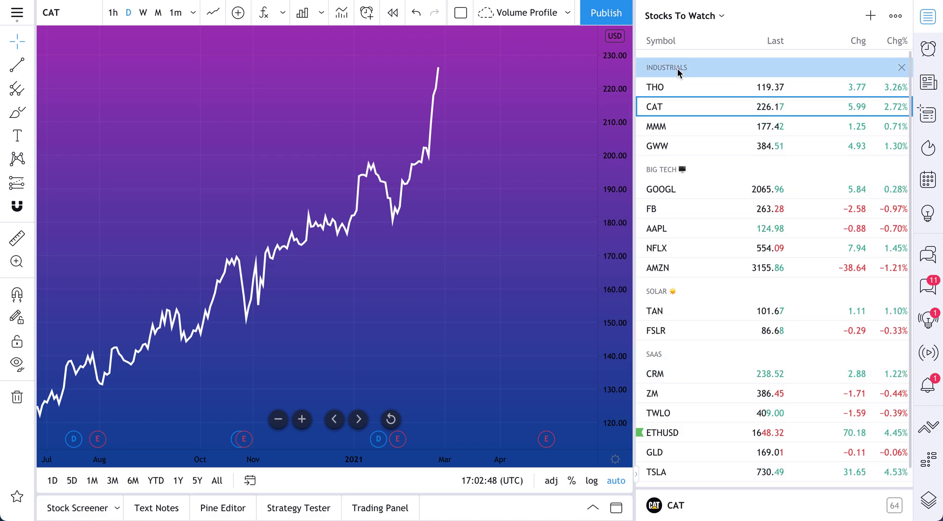
left_click(670, 171)
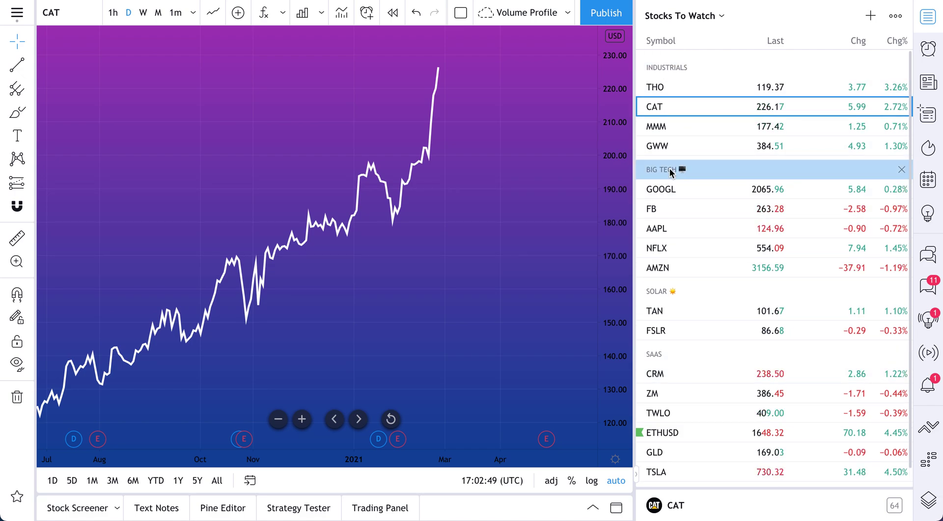
left_click(671, 69)
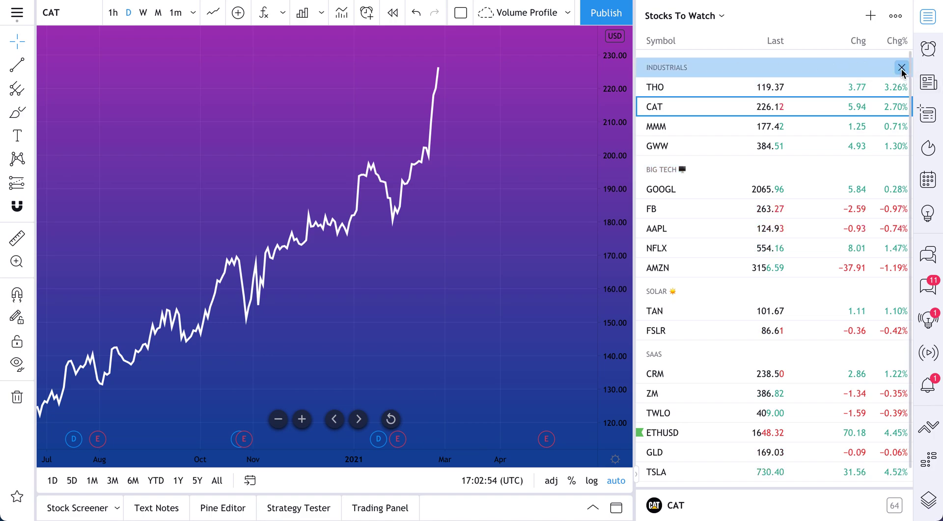
left_click(901, 68)
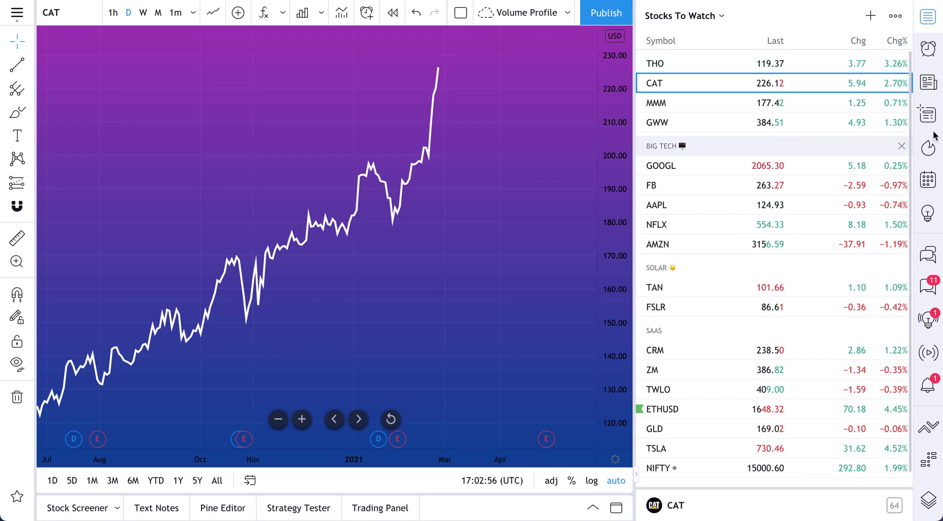
left_click(901, 146)
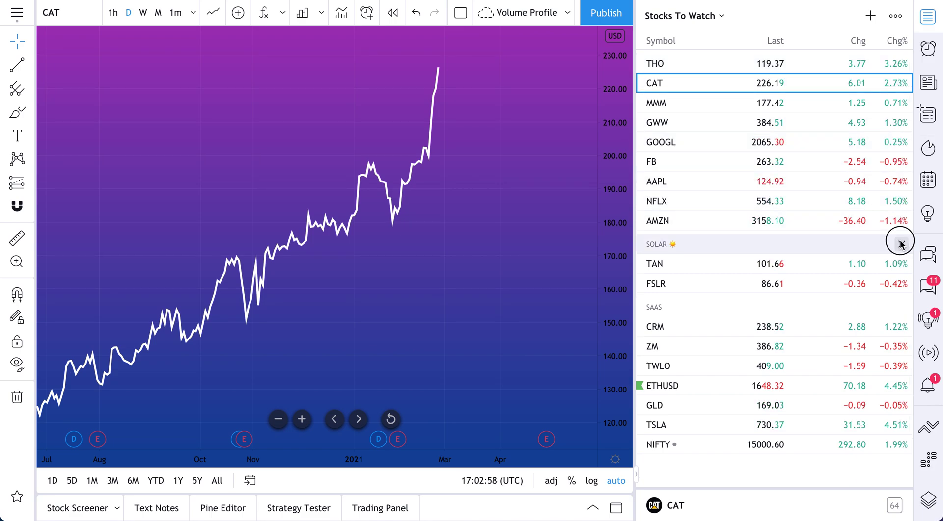
Delete the SOLAR and SAAS headers, then chart GOOGL, TAN, ZM and THO.
left_click(901, 244)
left_click(901, 283)
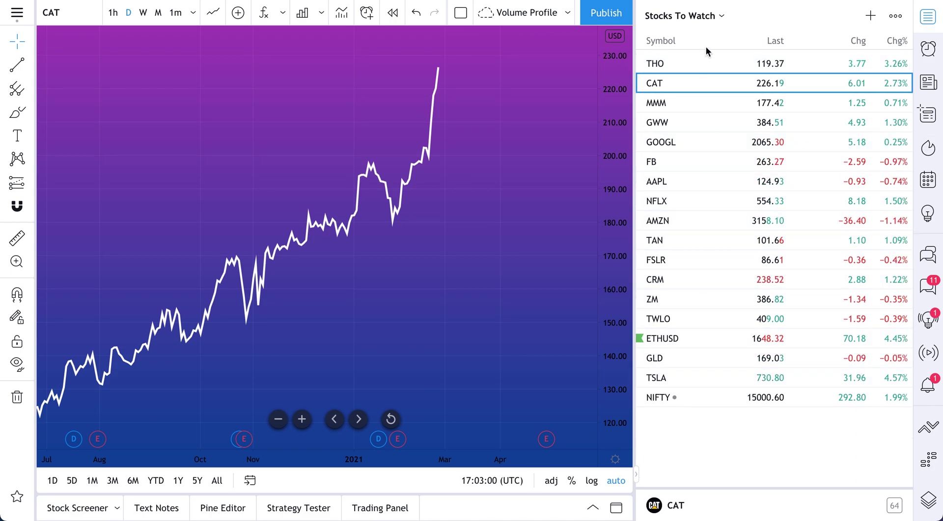
left_click(687, 140)
left_click(677, 243)
left_click(677, 298)
left_click(670, 59)
Insert a section above THO and name it INDUSTRIAL STOCKS.
right_click(668, 63)
left_click(668, 63)
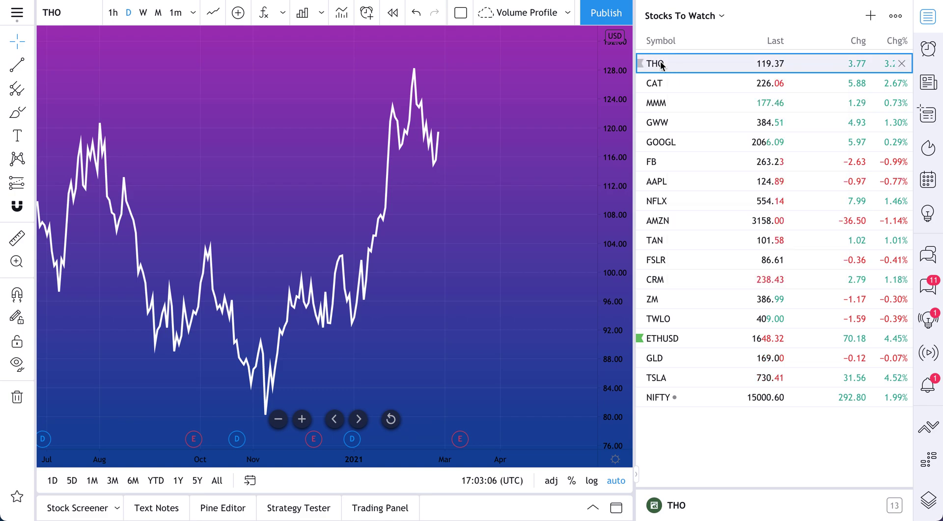
right_click(682, 64)
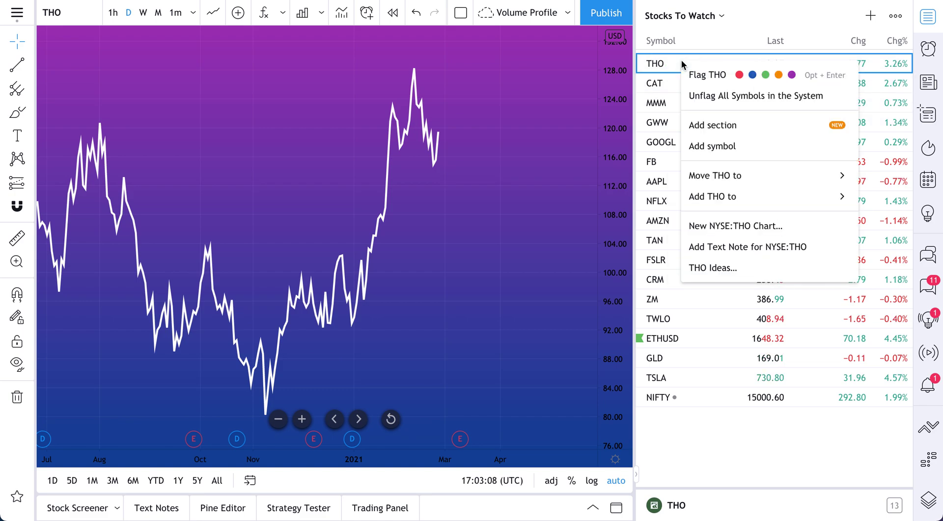
left_click(731, 126)
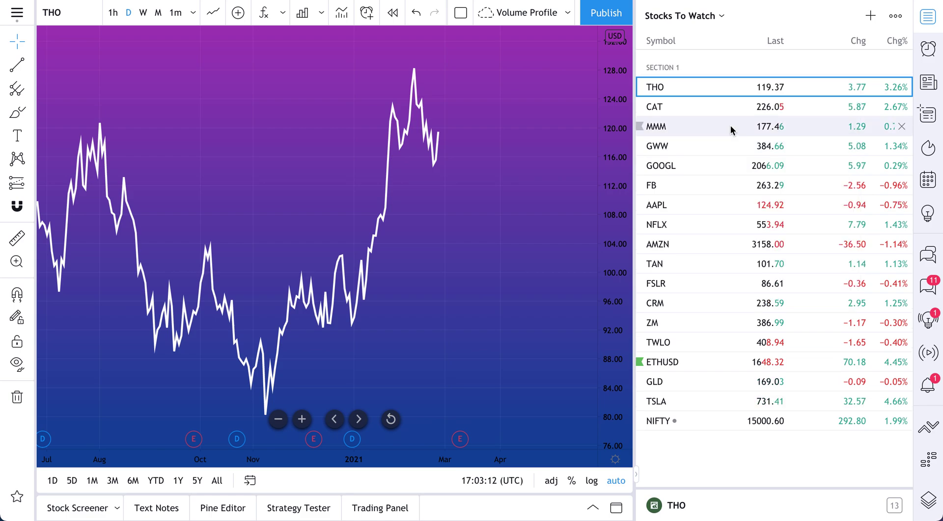
double_click(668, 68)
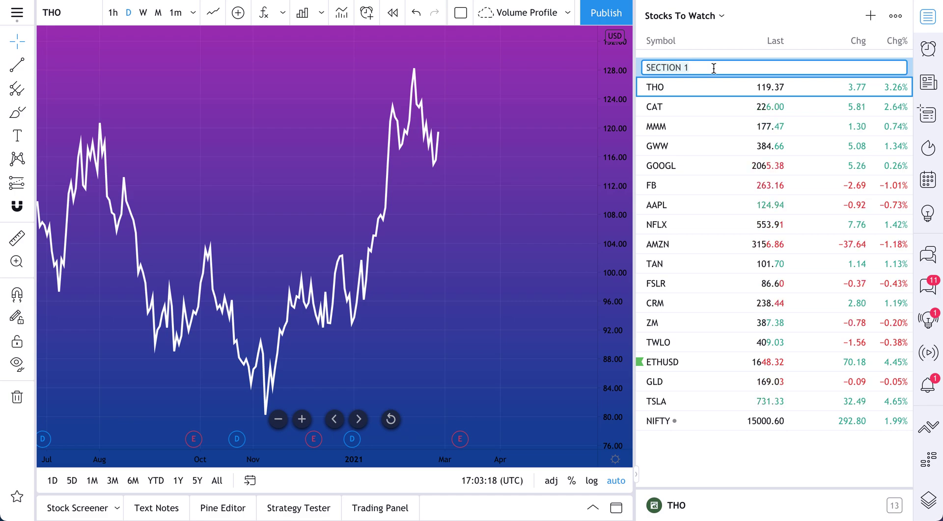
type("IND")
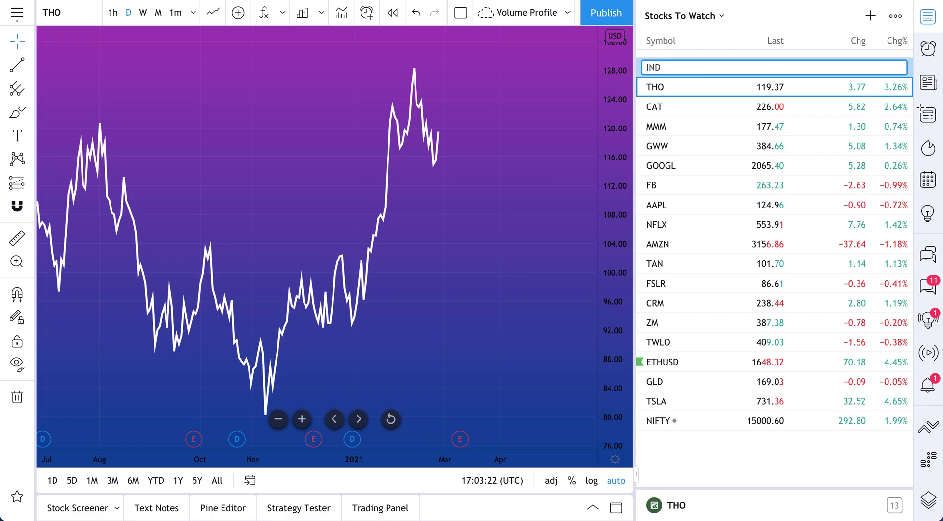
type("USTRIAL STOCKS")
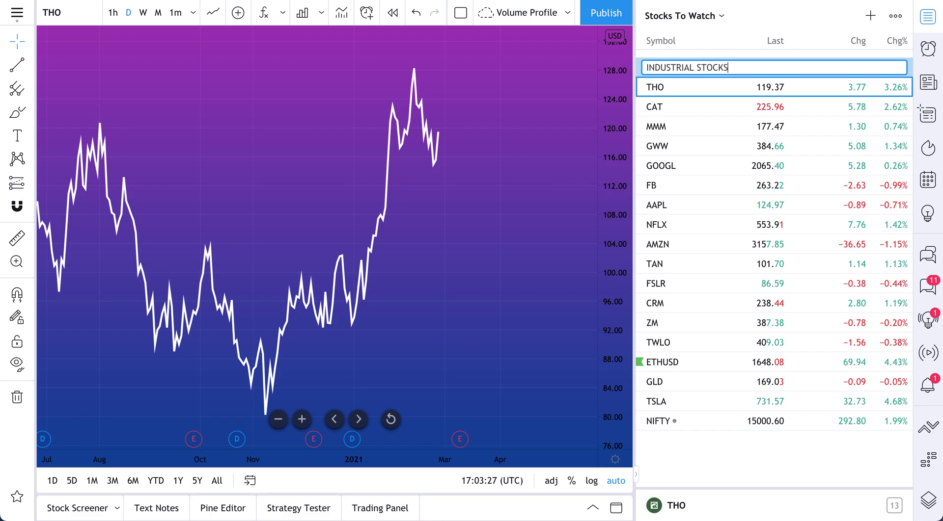
key("Return")
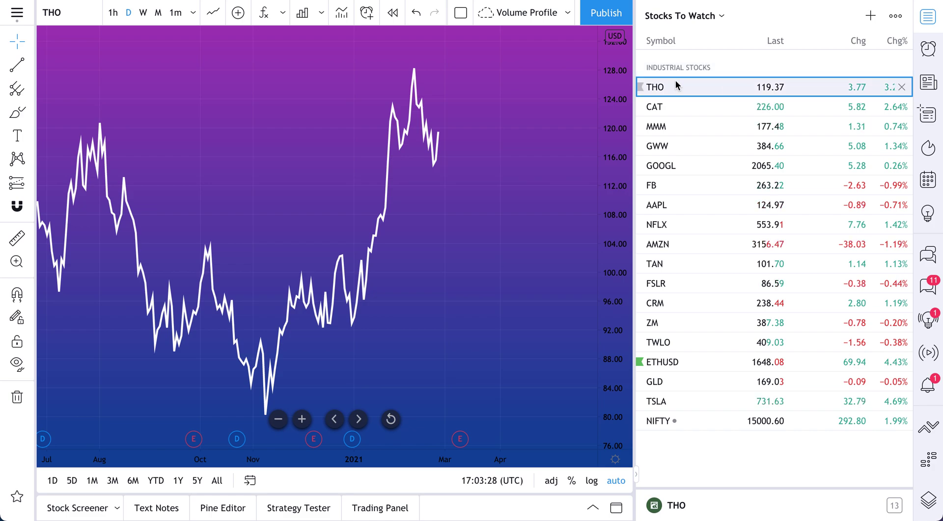
Chart the watchlist symbols from CAT, MMM and GWW through GOOGL, FB, AAPL, NFLX and AMZN.
left_click(657, 106)
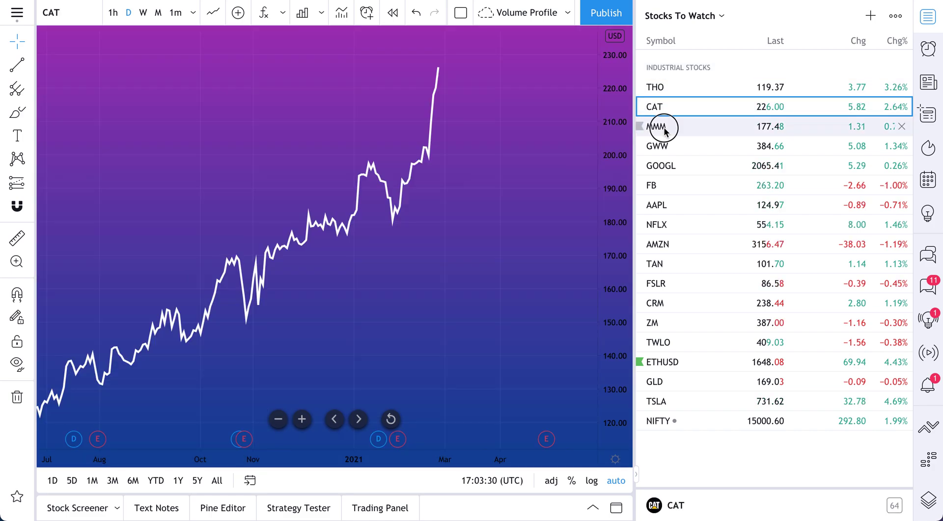
left_click(663, 126)
left_click(664, 108)
left_click(662, 127)
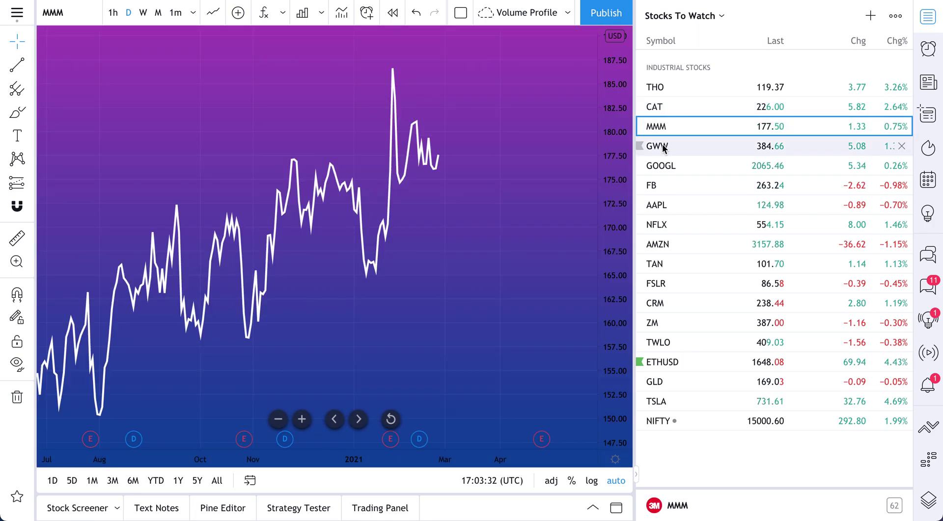
left_click(663, 146)
left_click(663, 95)
left_click(664, 148)
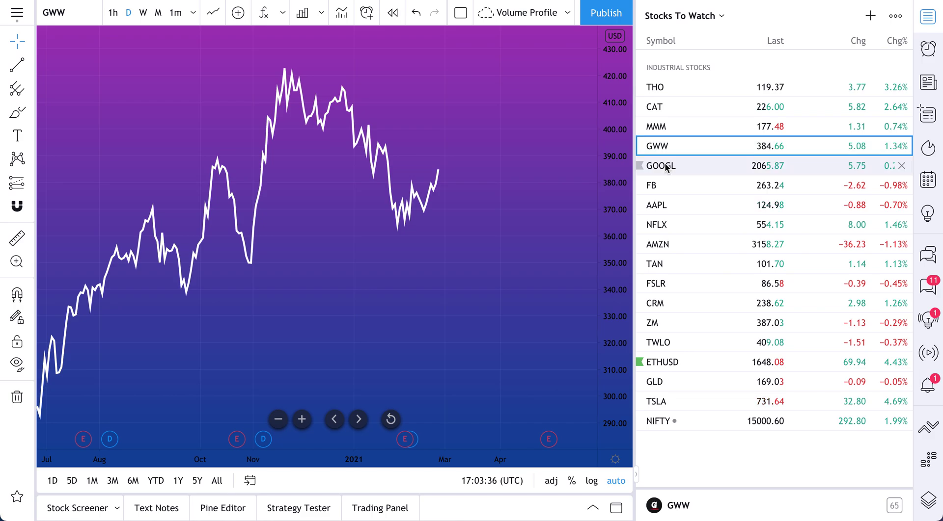
left_click(662, 166)
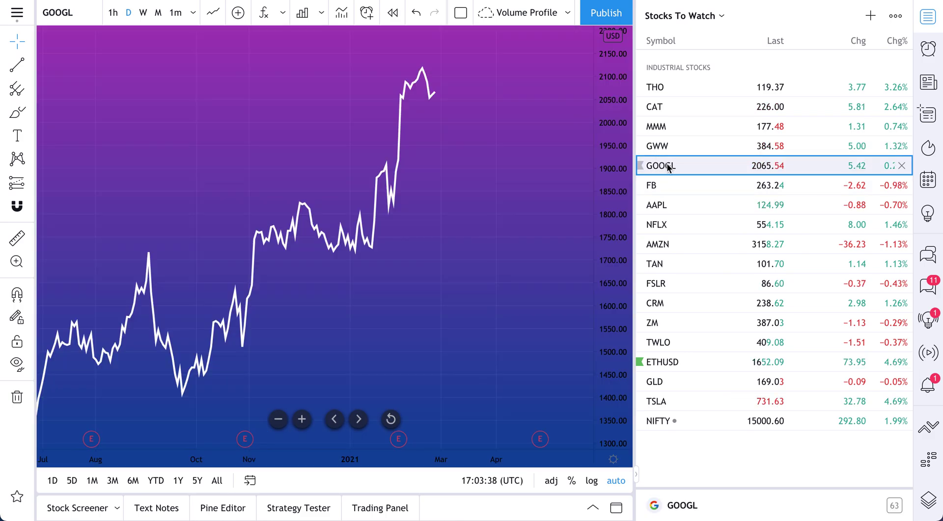
left_click(662, 185)
left_click(663, 206)
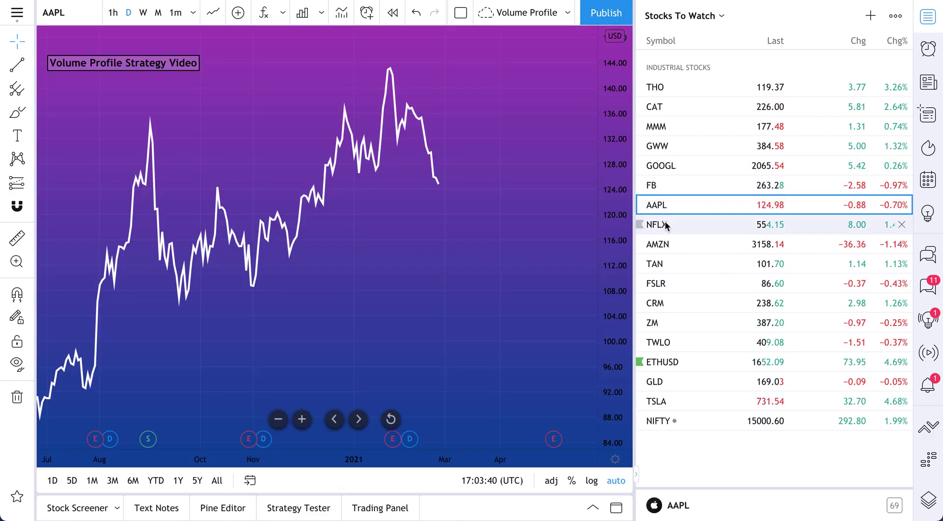
left_click(663, 225)
left_click(667, 252)
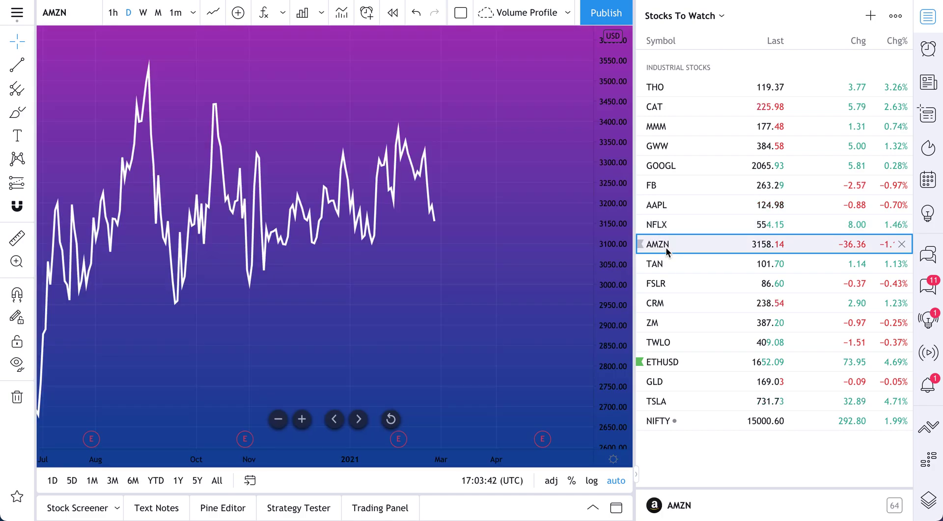
Insert a section above GOOGL named TECH STOCKS.
right_click(661, 167)
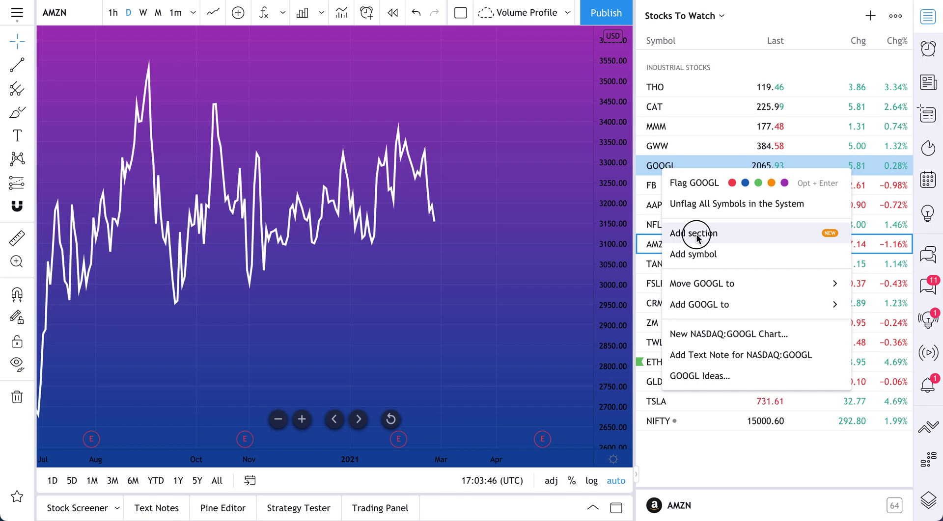
left_click(696, 235)
double_click(664, 166)
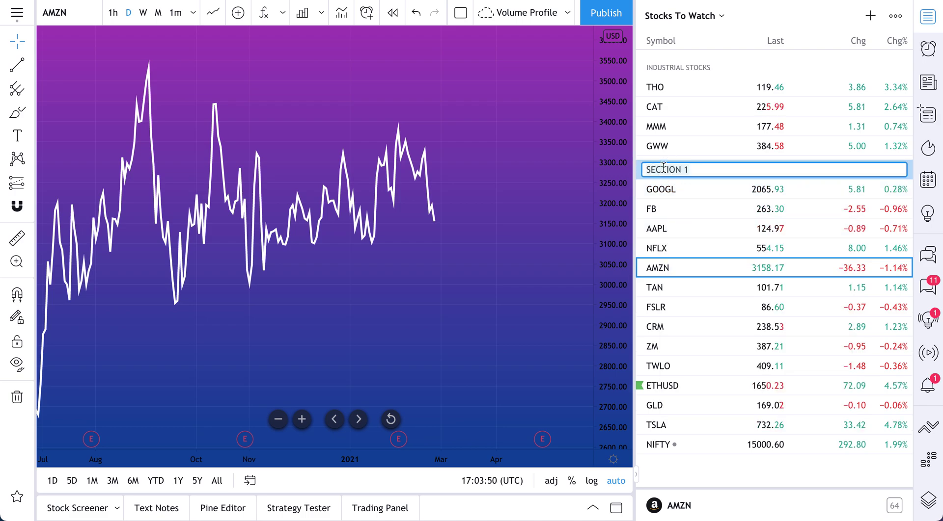
type("TECG")
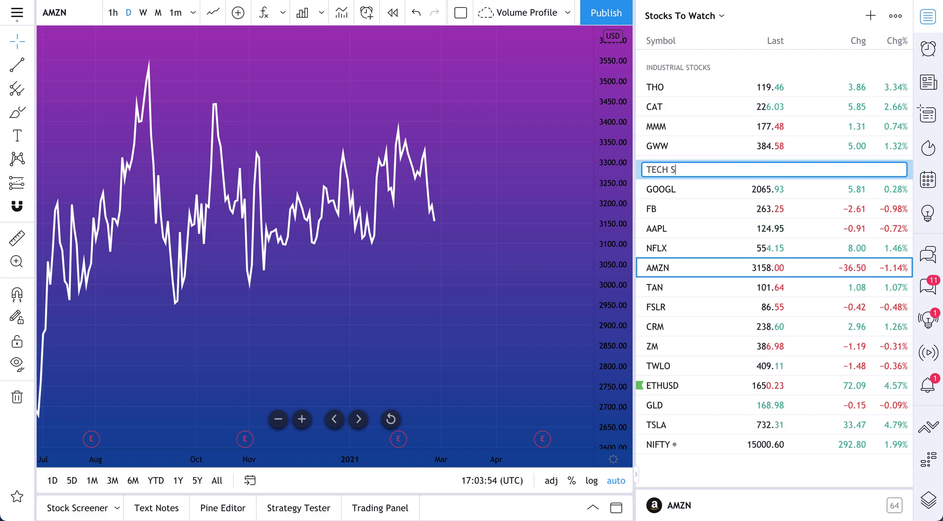
key("Return")
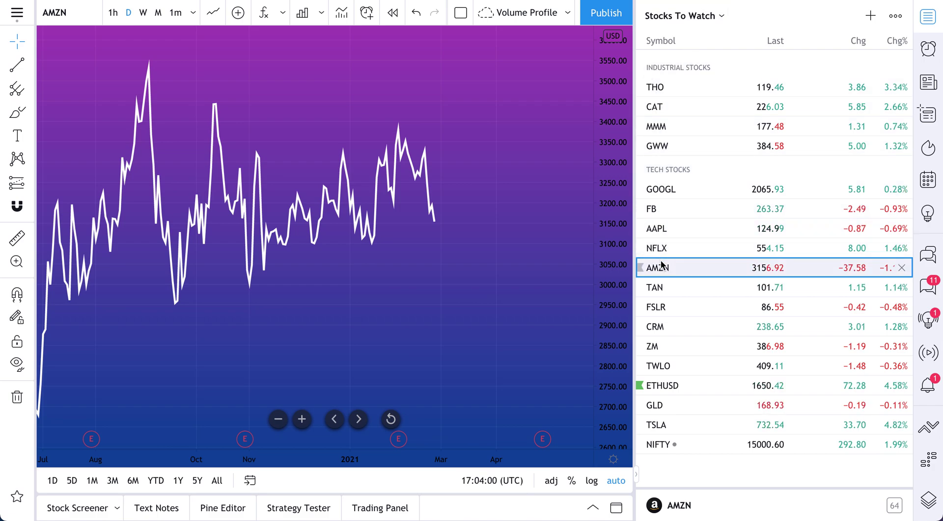
Chart TAN and FSLR, then insert a SOLAR STOCKS section above TAN.
left_click(660, 288)
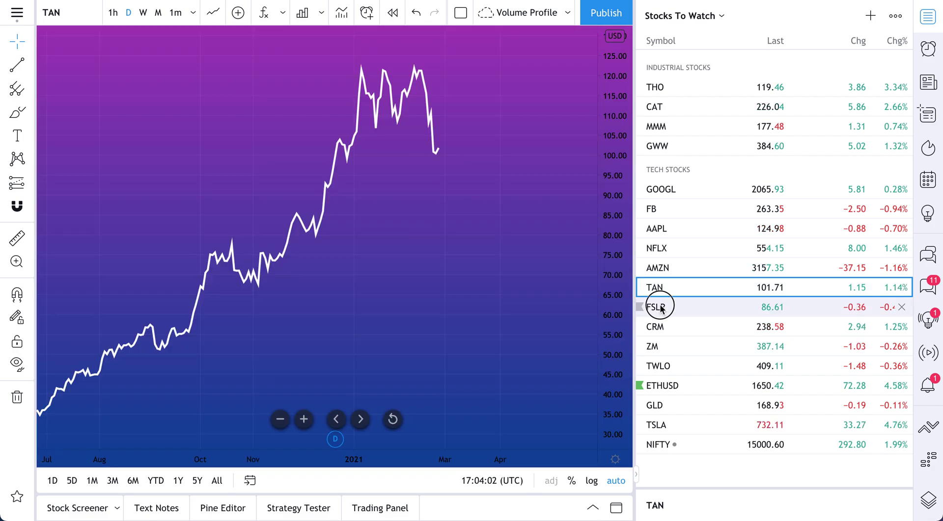
left_click(661, 307)
right_click(659, 291)
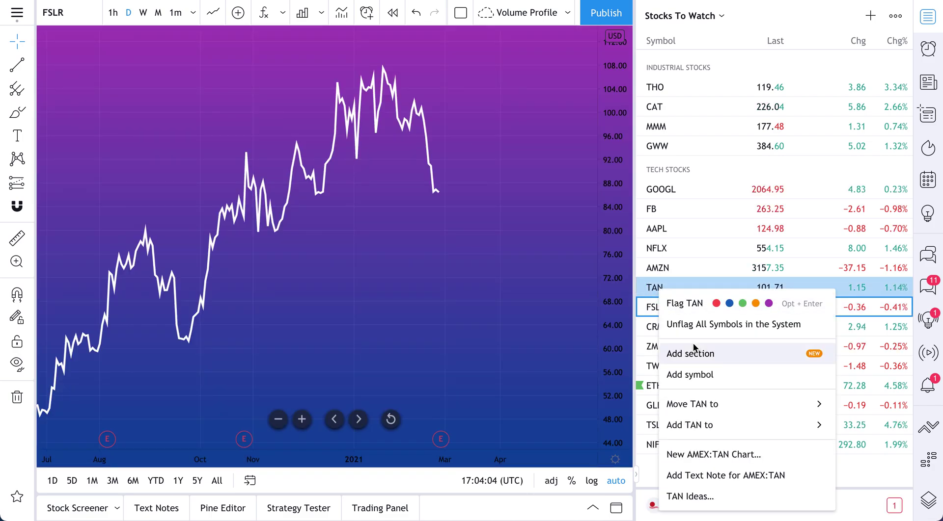
left_click(689, 353)
double_click(667, 292)
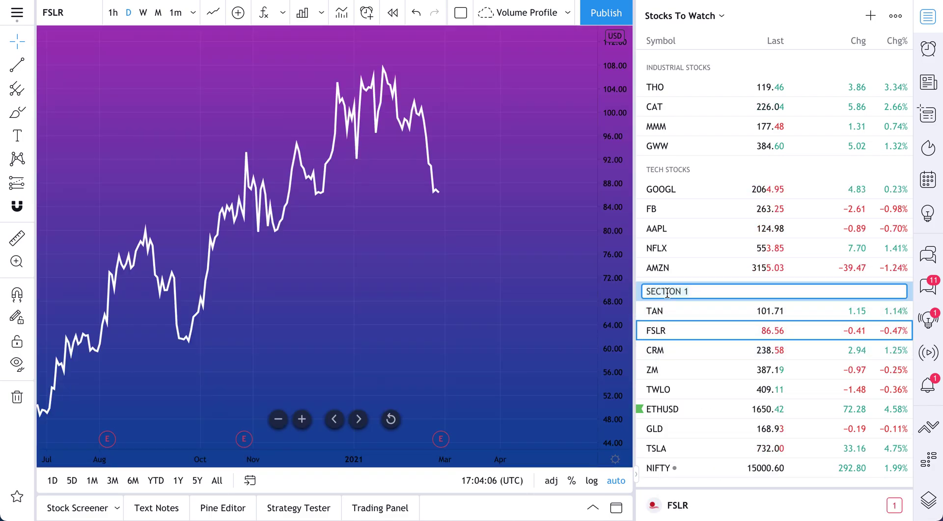
type("SOLATR STOCKS")
key("Return")
Chart CRM, ZM and TWLO, then insert a SOFTWARE STOCKS section above CRM.
left_click(664, 351)
left_click(658, 370)
left_click(664, 390)
left_click(662, 372)
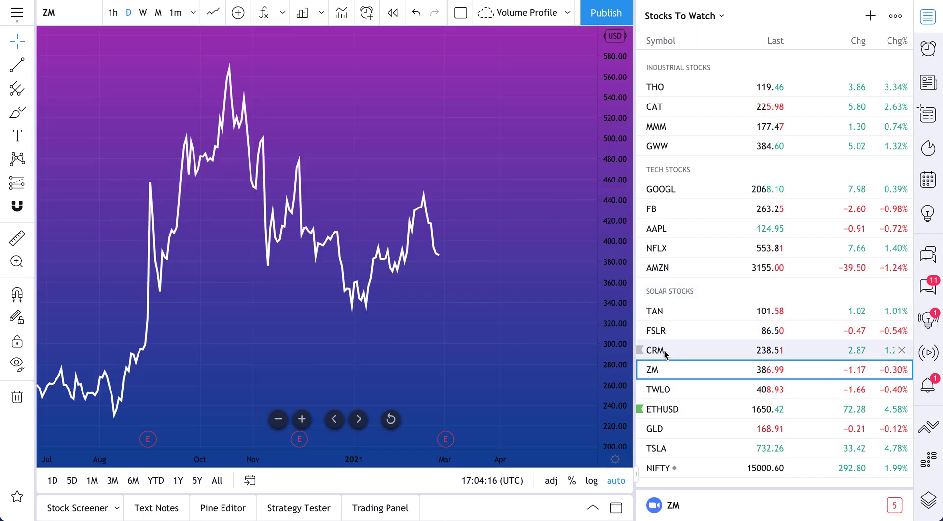
left_click(664, 351)
right_click(665, 352)
left_click(687, 364)
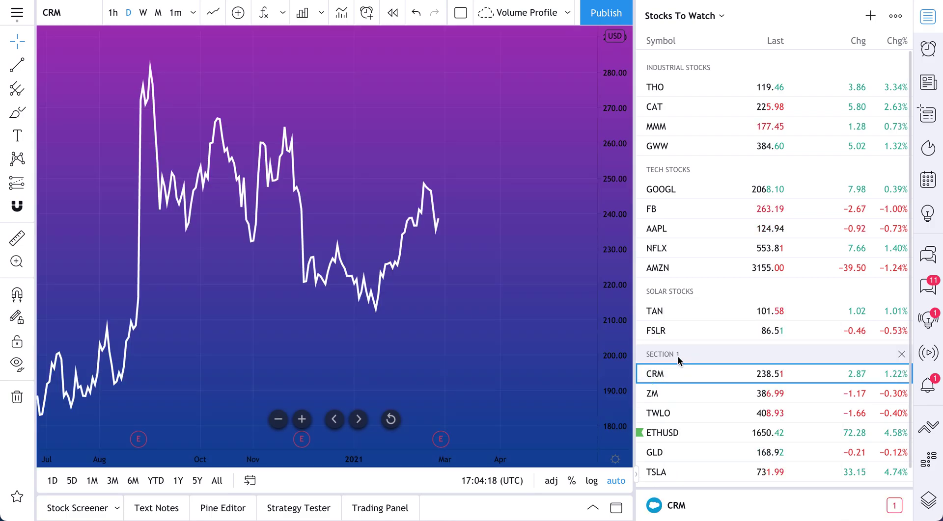
type("SOFTWARE STOCKS")
key("Return")
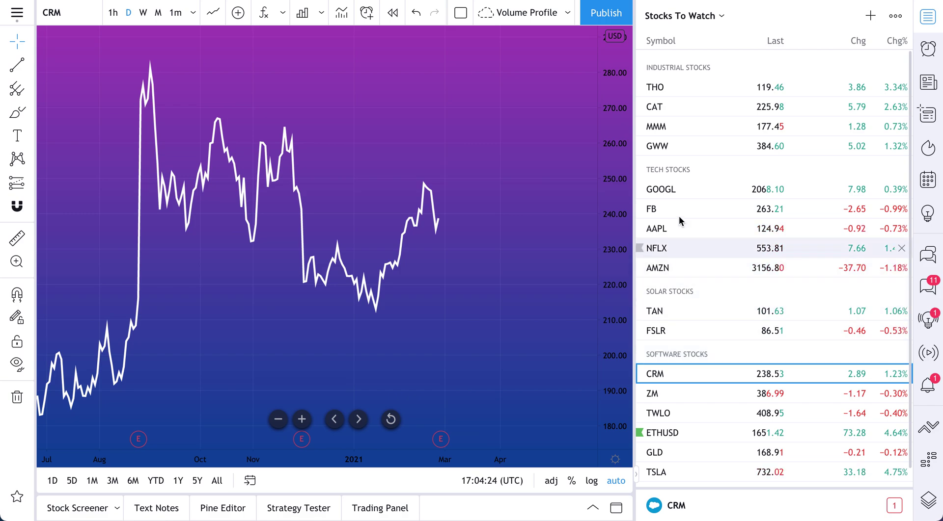
double_click(666, 170)
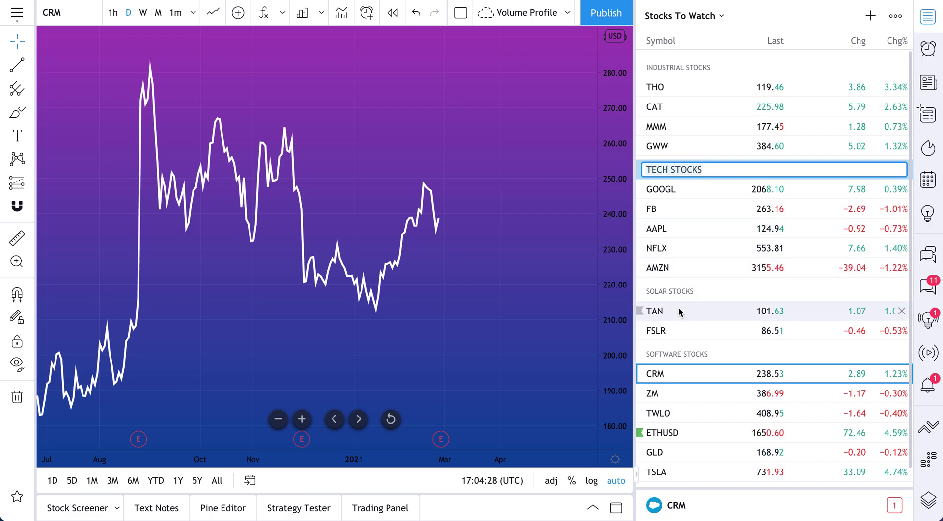
left_click(672, 291)
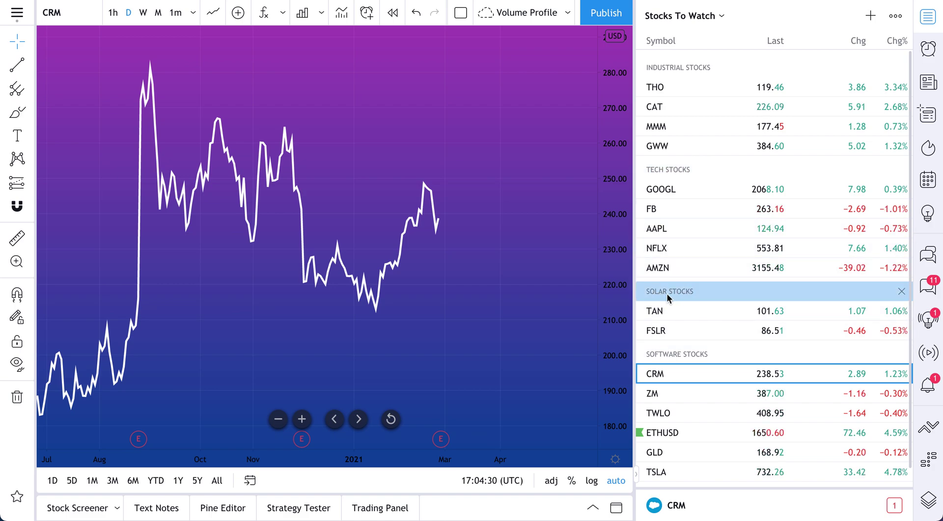
left_click(668, 359)
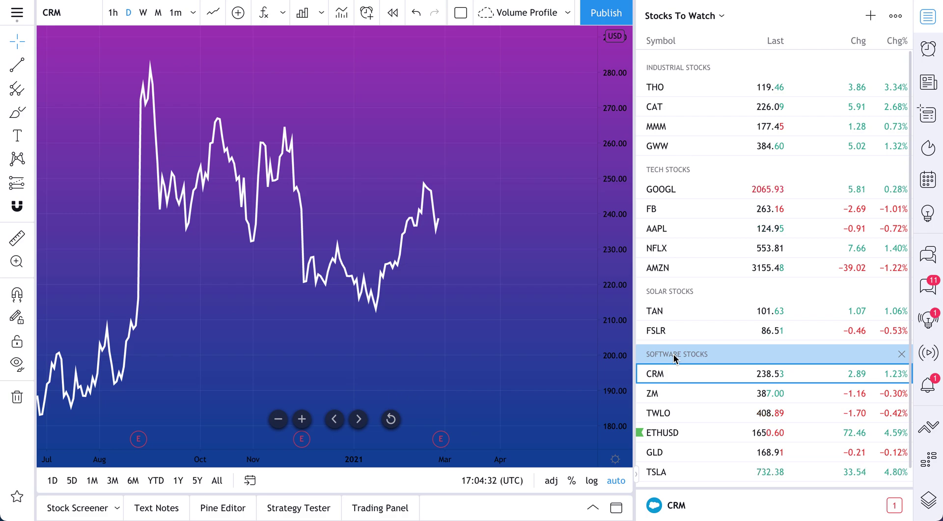
double_click(677, 69)
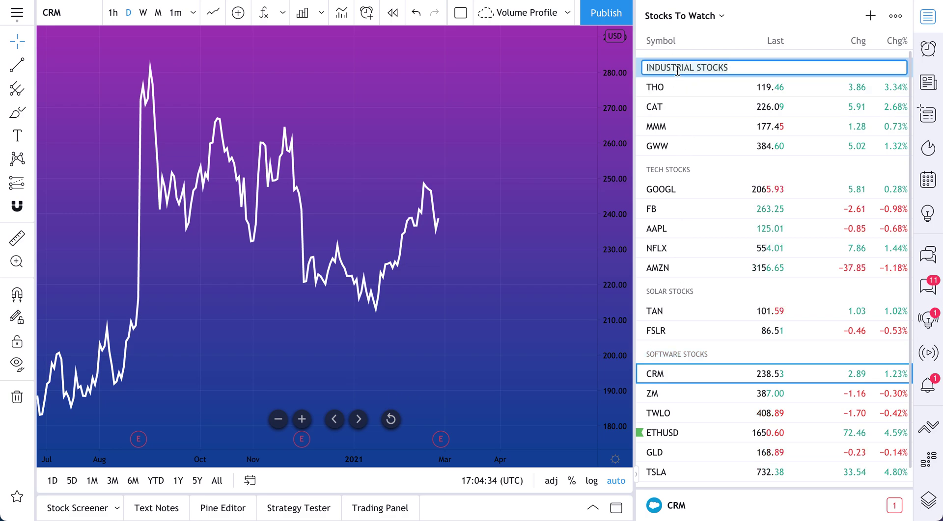
type("LONG")
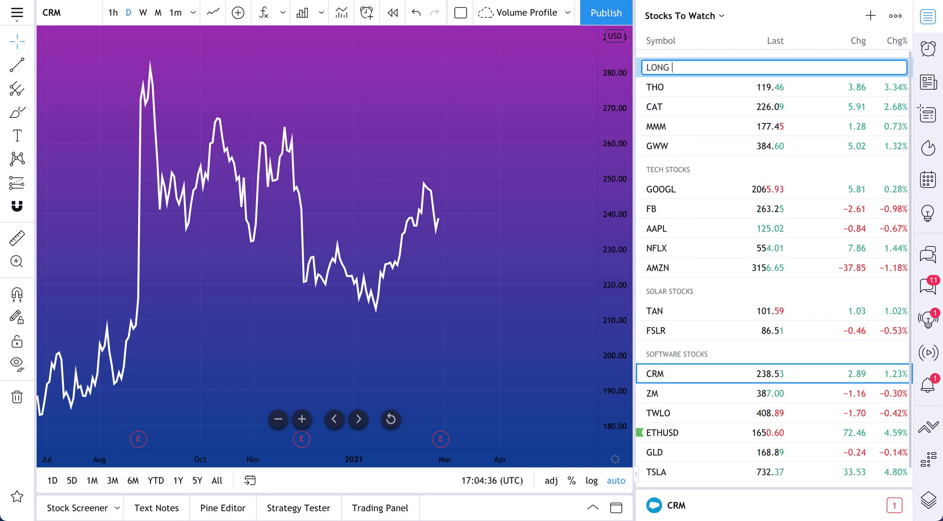
type("OCK")
type("S")
key("Return")
double_click(671, 169)
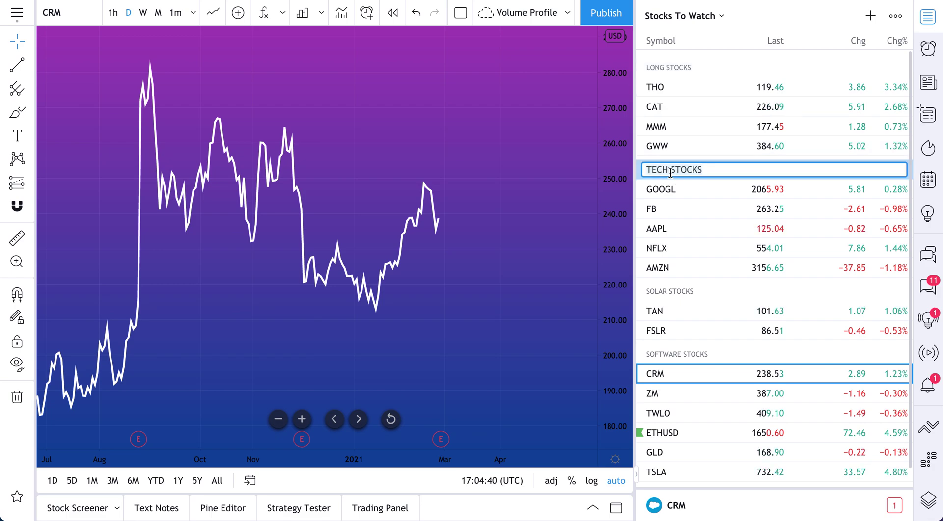
type("SHORT")
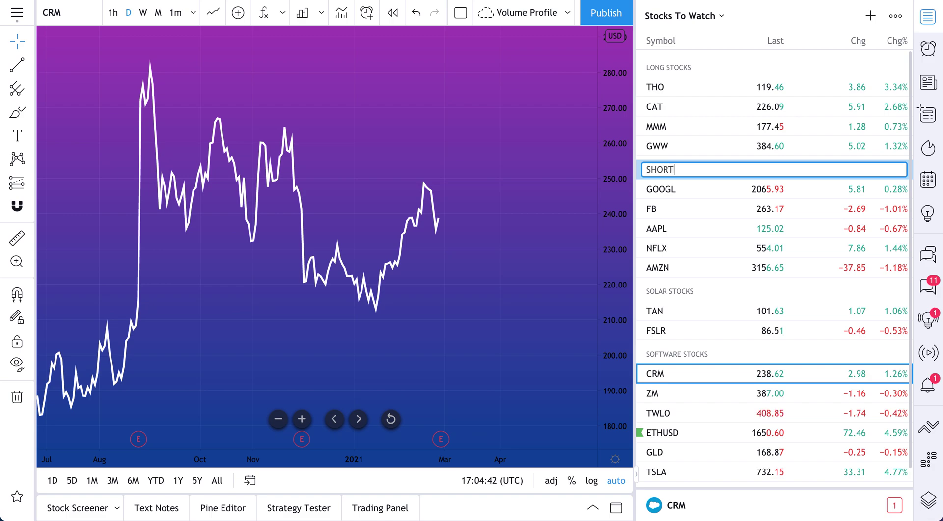
type(" STOCKS")
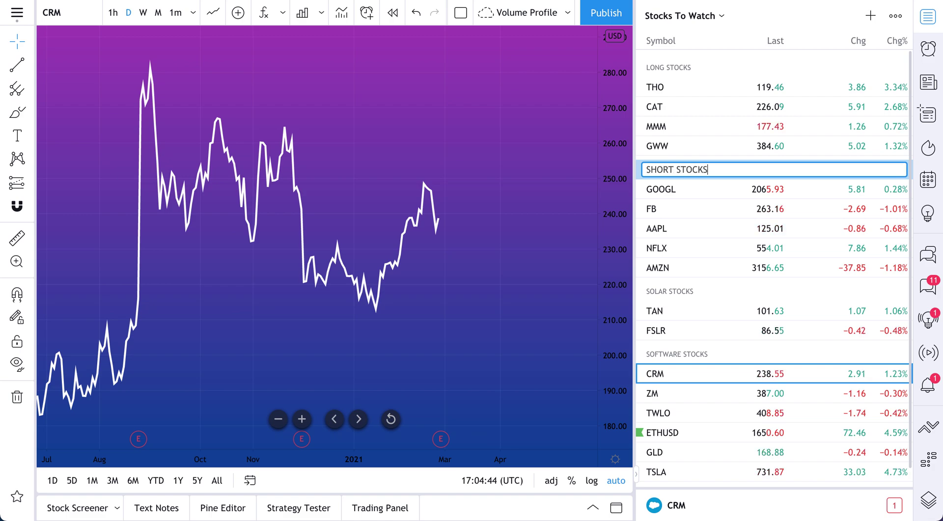
key("Return")
left_click(665, 171)
double_click(665, 172)
type("TO")
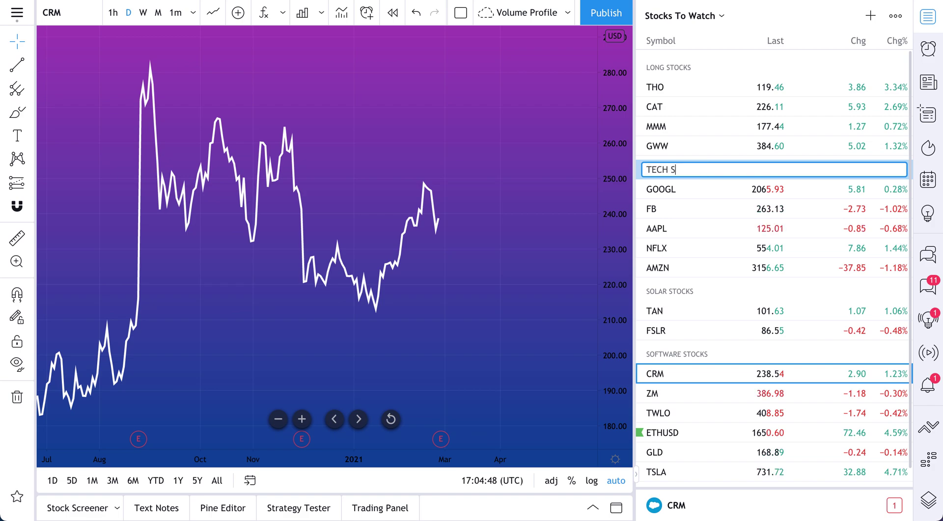
type("CKS")
key("Return")
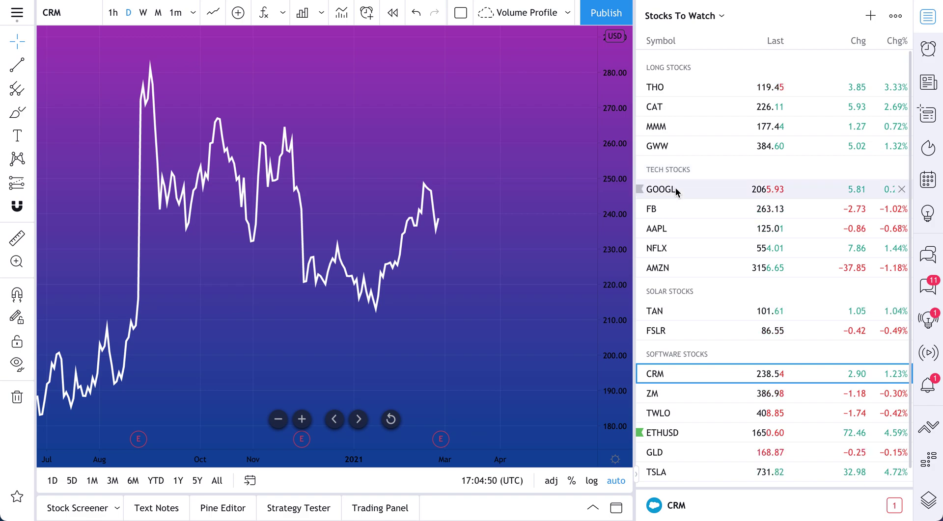
double_click(674, 68)
type("INDUSTRIAL STOC")
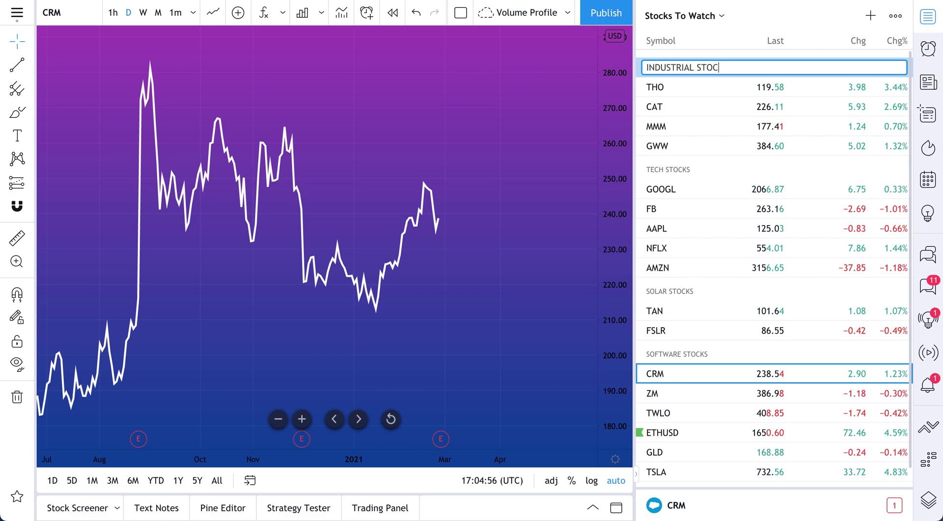
type("KS")
key("Return")
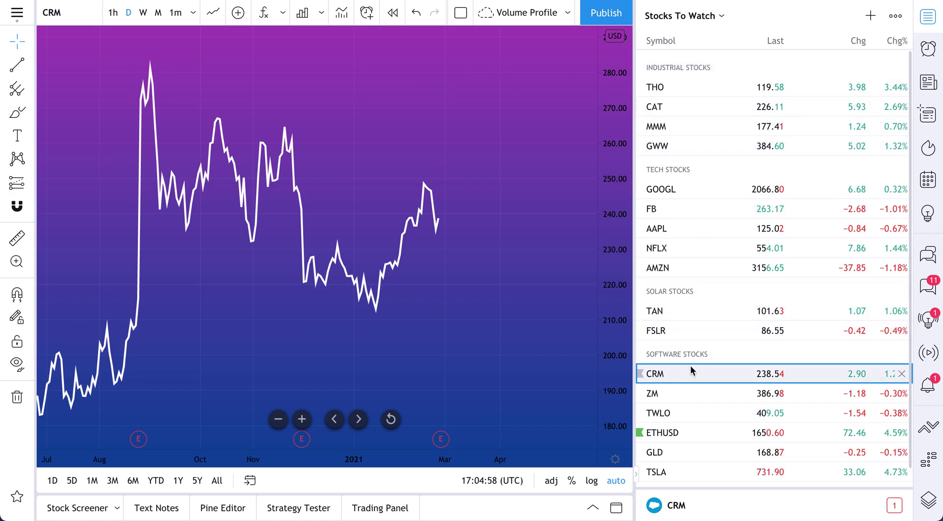
Chart the bottom symbols ETHUSD, GLD, TSLA, NIFTY and TWLO.
scroll(692, 370, "down", 1)
left_click(674, 416)
left_click(671, 434)
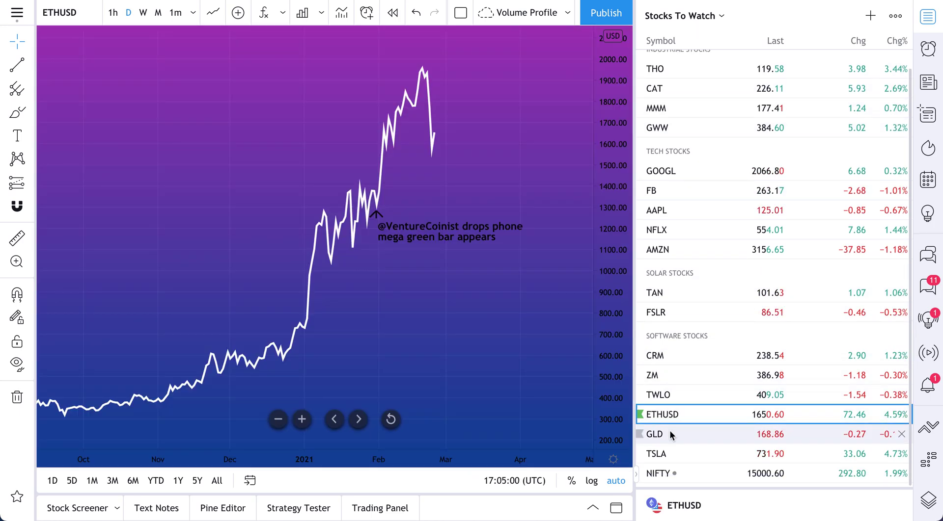
left_click(670, 454)
left_click(670, 471)
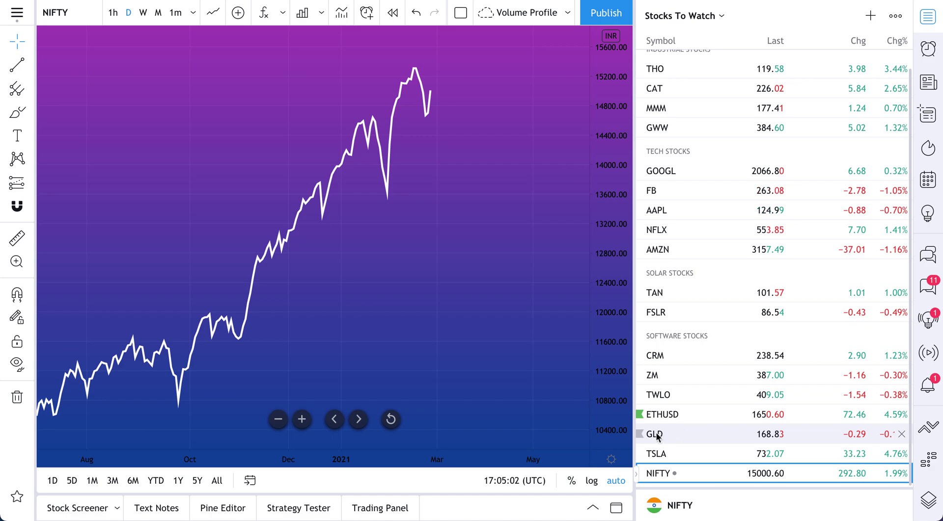
right_click(666, 415)
left_click(661, 394)
left_click(672, 414)
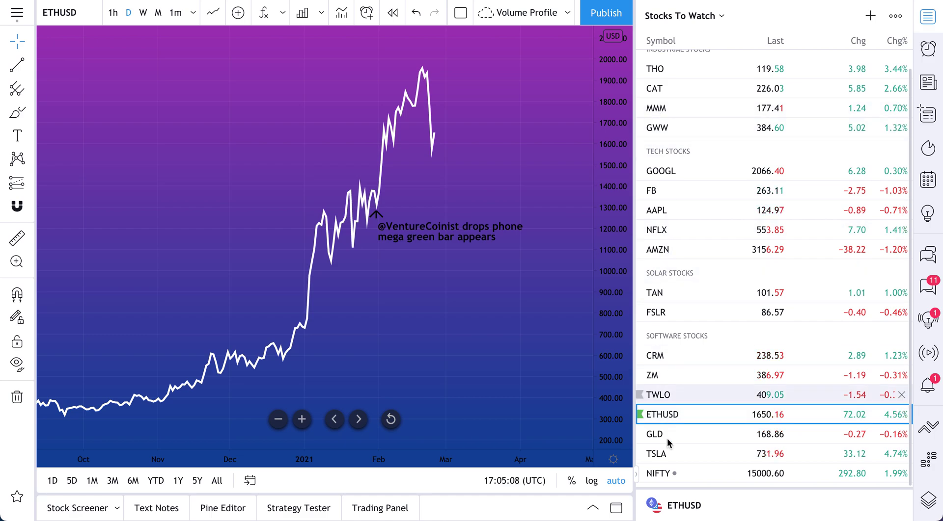
Move TSLA into TECH STOCKS after NFLX, and AMZN to the top of SOFTWARE STOCKS.
mouse_move(657, 454)
left_mouse_down()
mouse_move(699, 364)
mouse_move(695, 273)
left_mouse_up()
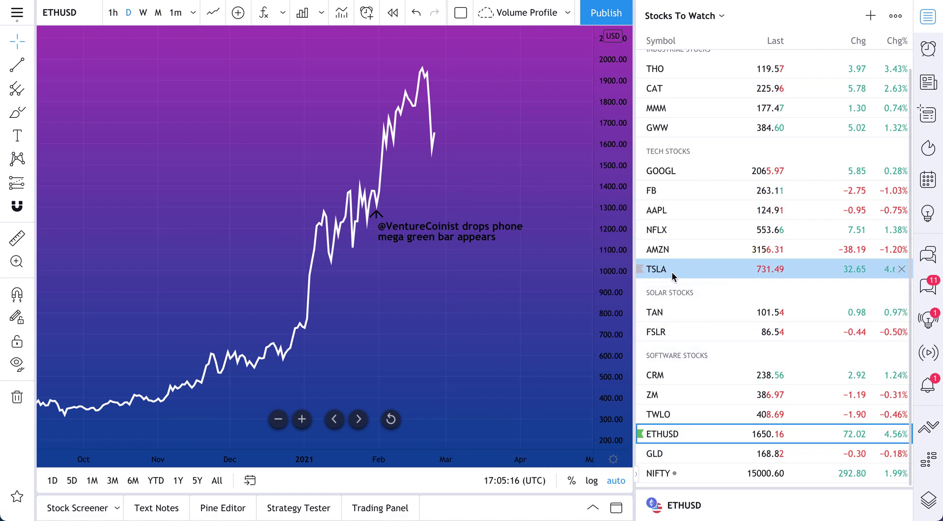
left_click_drag(658, 269, 669, 231)
left_click(669, 230)
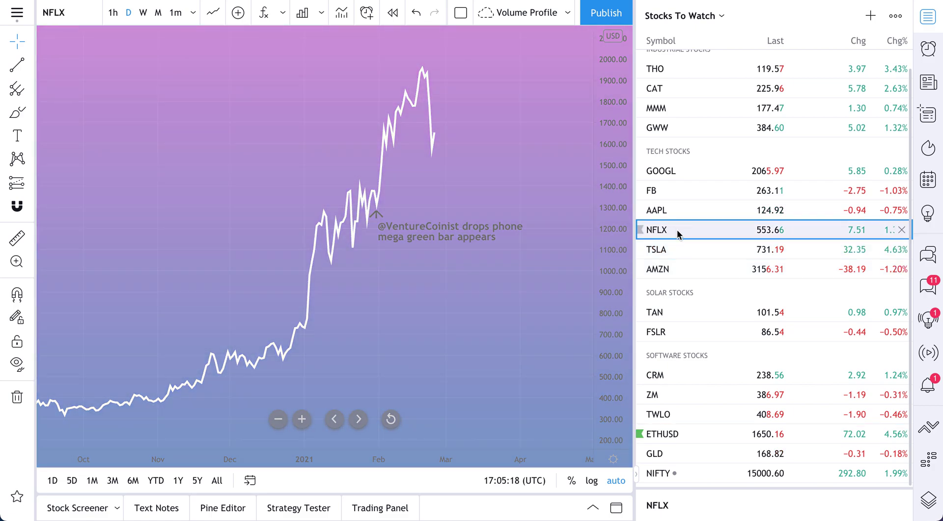
left_click(679, 260)
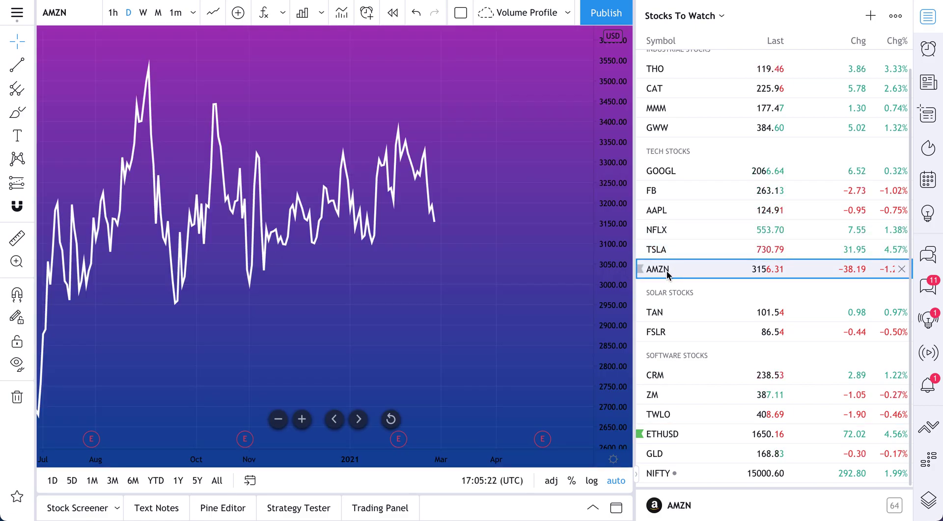
mouse_move(660, 273)
left_mouse_down()
mouse_move(706, 374)
mouse_move(699, 272)
mouse_move(713, 374)
mouse_move(653, 373)
left_mouse_up()
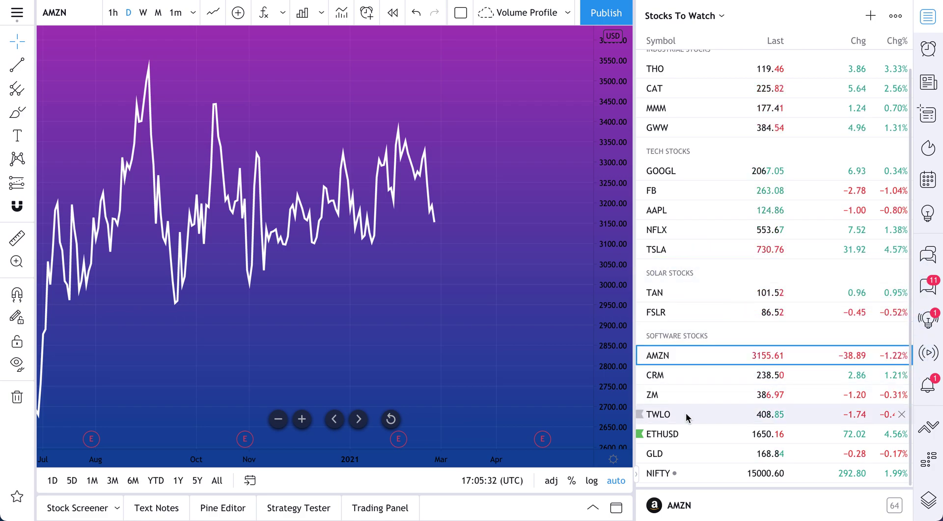
Step through the ETHUSD, GLD and NIFTY charts.
left_click(689, 429)
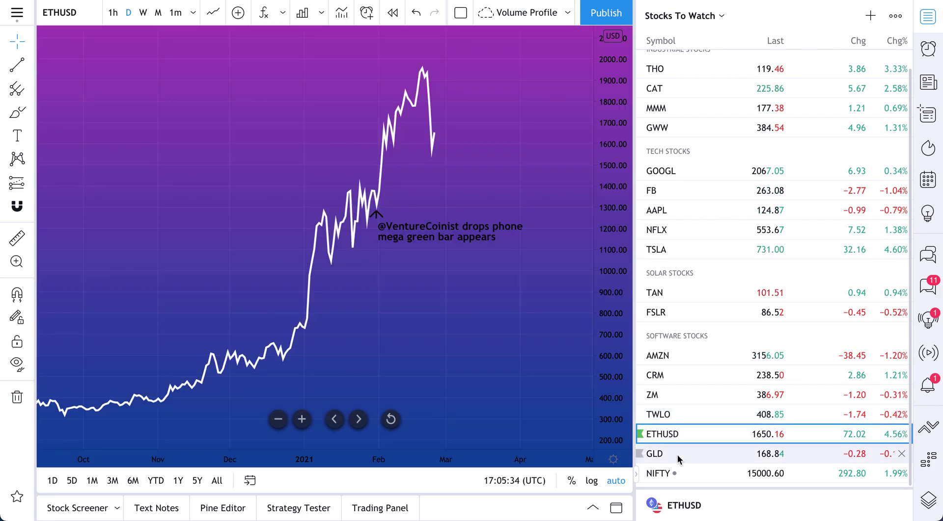
left_click(675, 457)
key("Down")
left_click(664, 434)
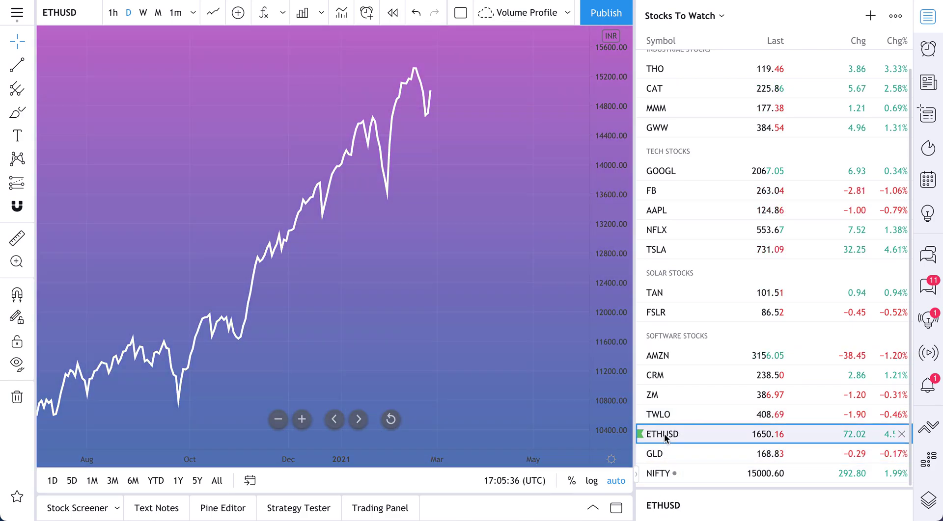
Insert a MISC section above ETHUSD to group ETHUSD, GLD and NIFTY, then refresh the watchlist panel.
right_click(665, 435)
left_click(692, 364)
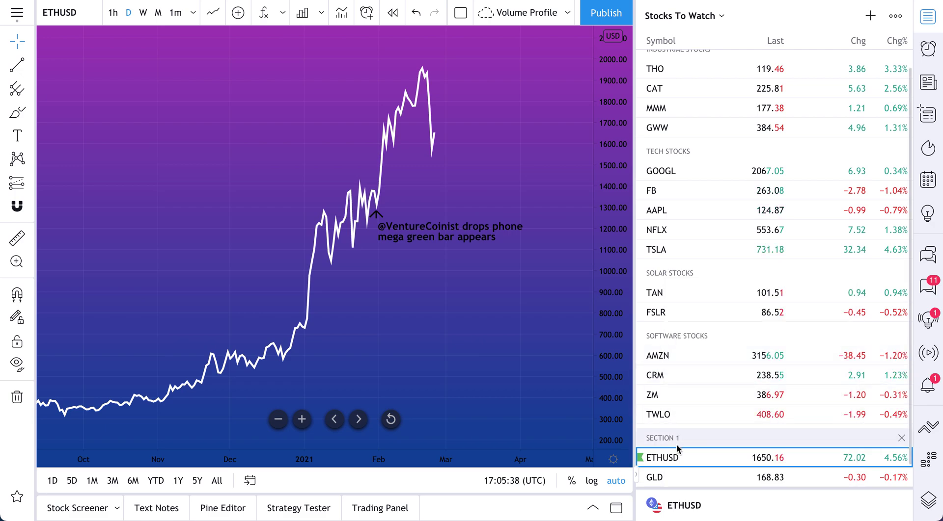
type("MISC")
key("Return")
scroll(683, 383, "down", 1)
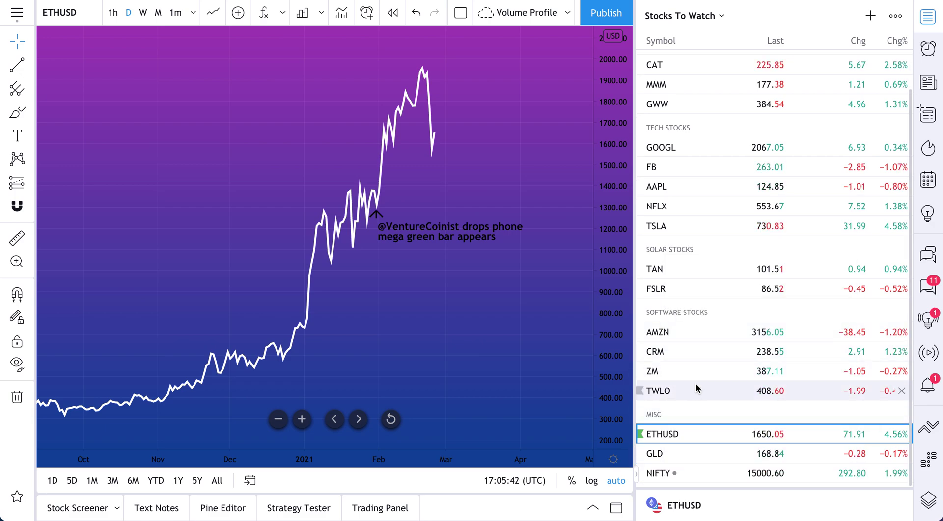
left_click(927, 20)
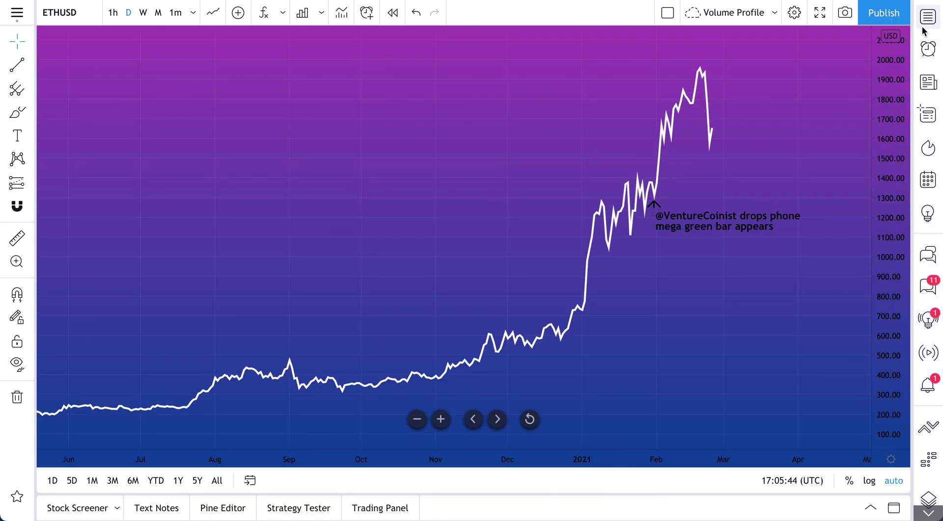
left_click(927, 22)
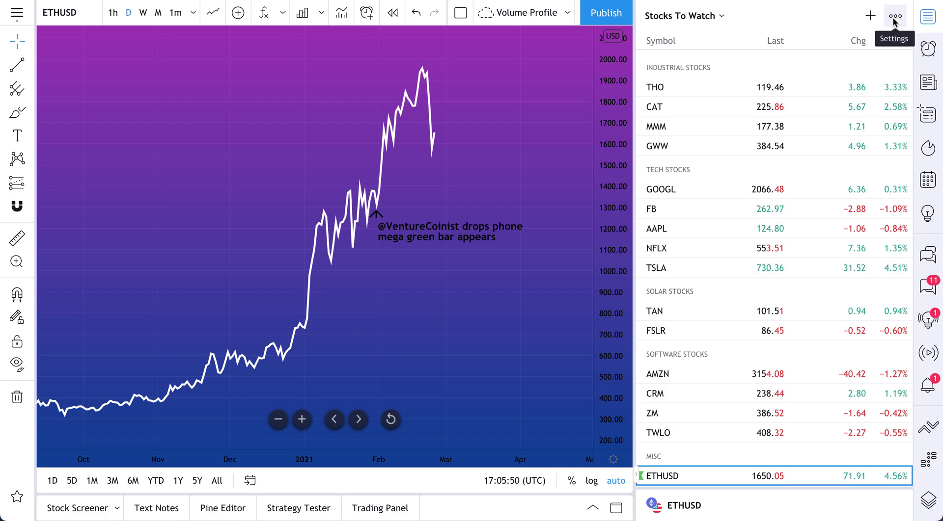
Preview the THO, CAT and MMM charts from the watchlist.
left_click(707, 92)
left_click(687, 108)
left_click(683, 126)
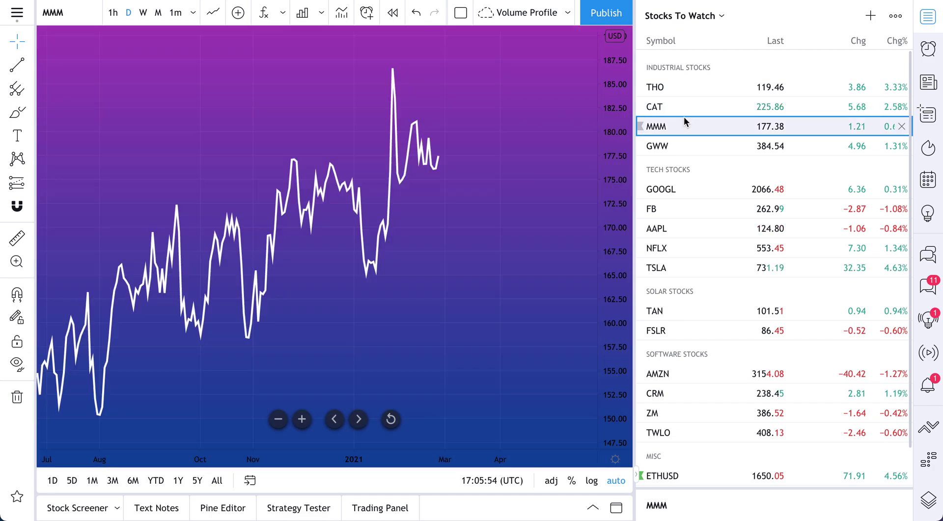
left_click(687, 89)
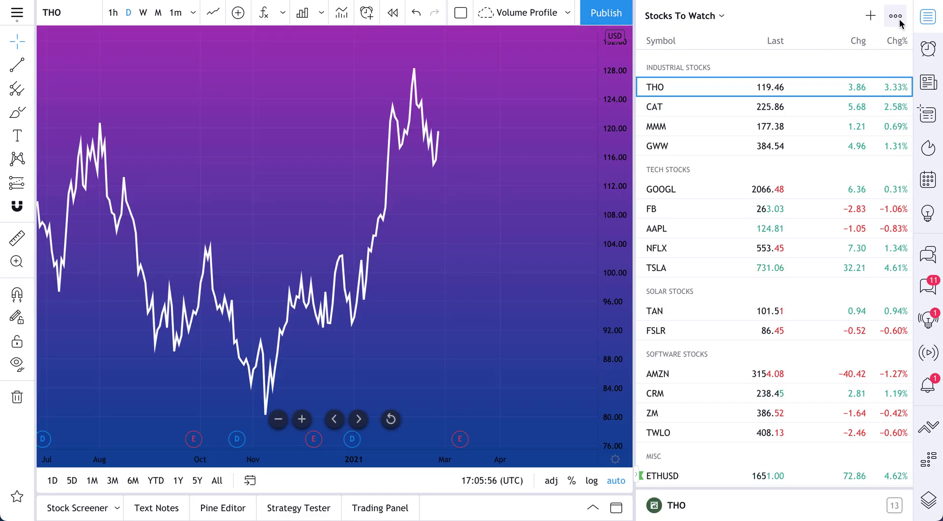
Rename the Stocks To Watch watchlist to EXAMPLE VIDEO.
left_click(897, 18)
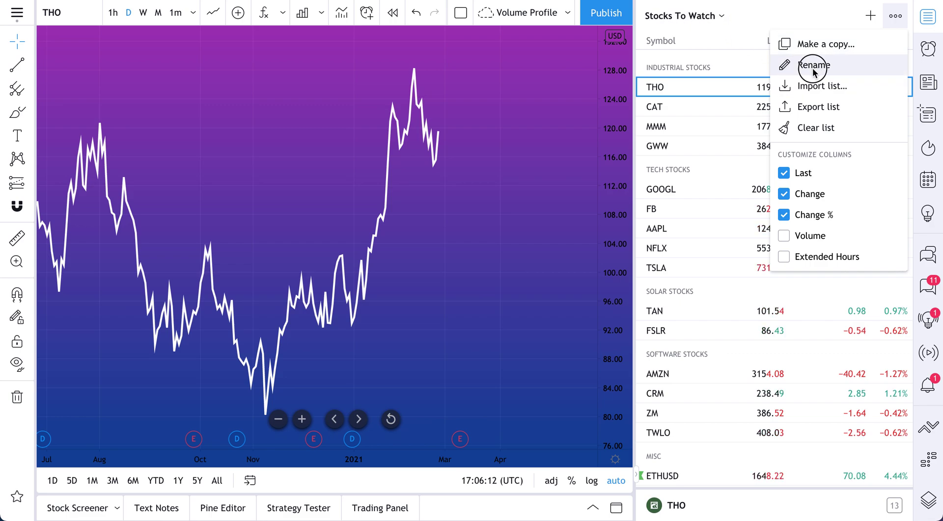
left_click(812, 65)
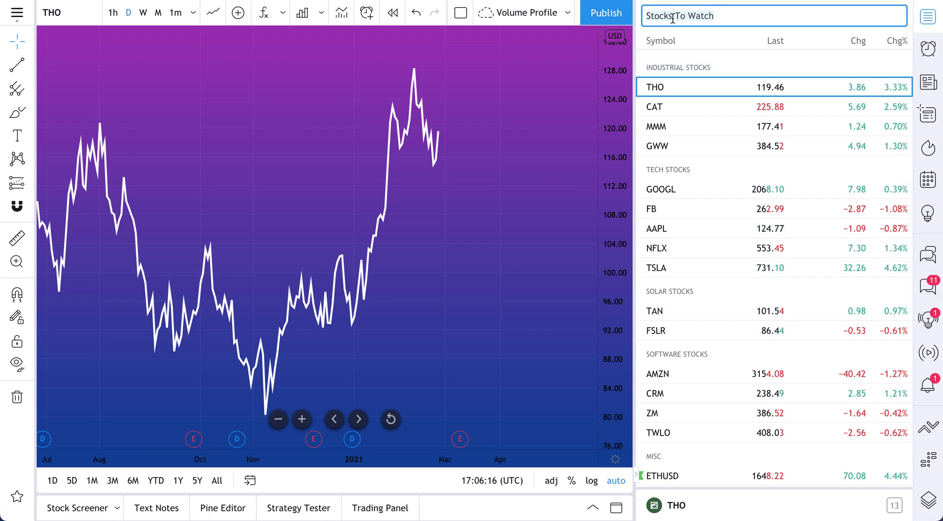
type("EXAMPLE")
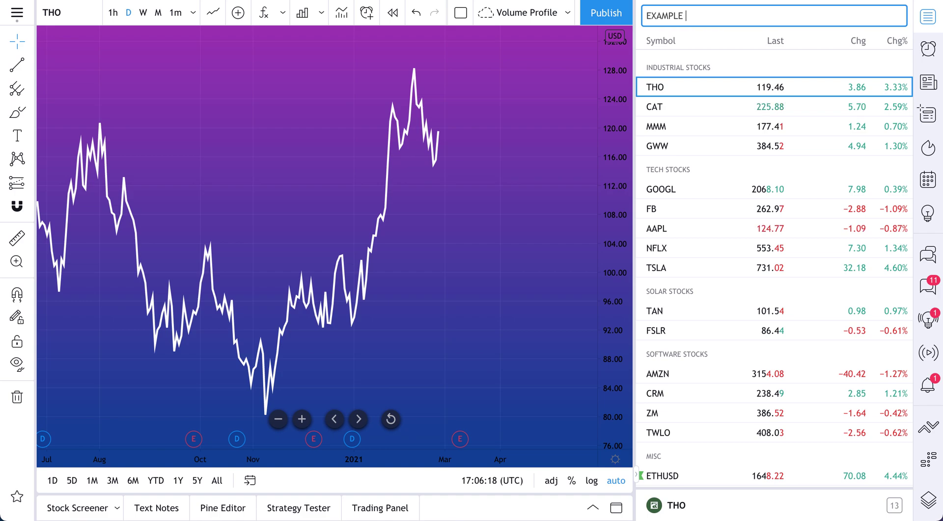
type("O")
key("Return")
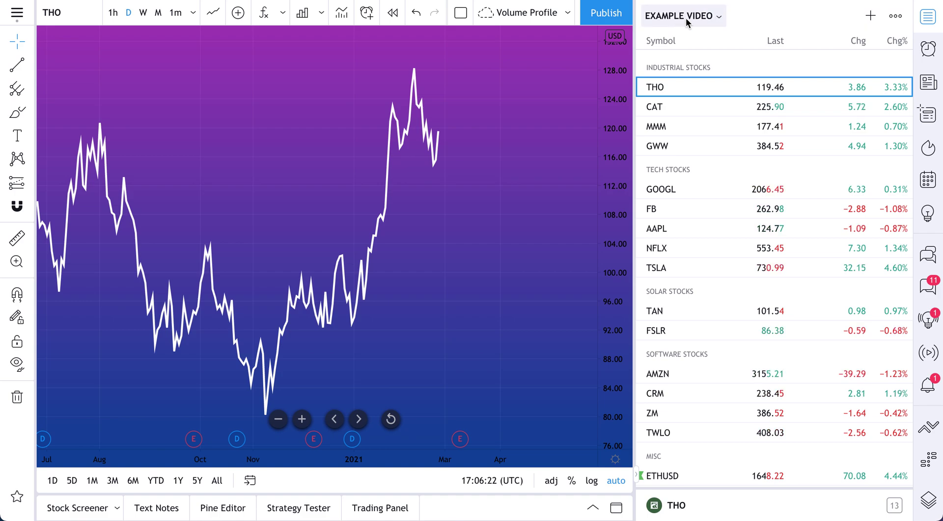
left_click(886, 19)
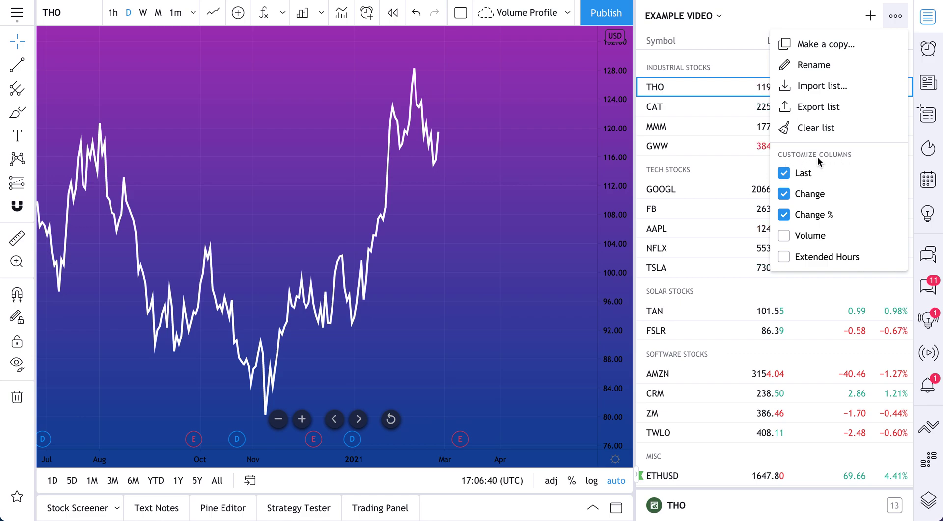
left_click(898, 20)
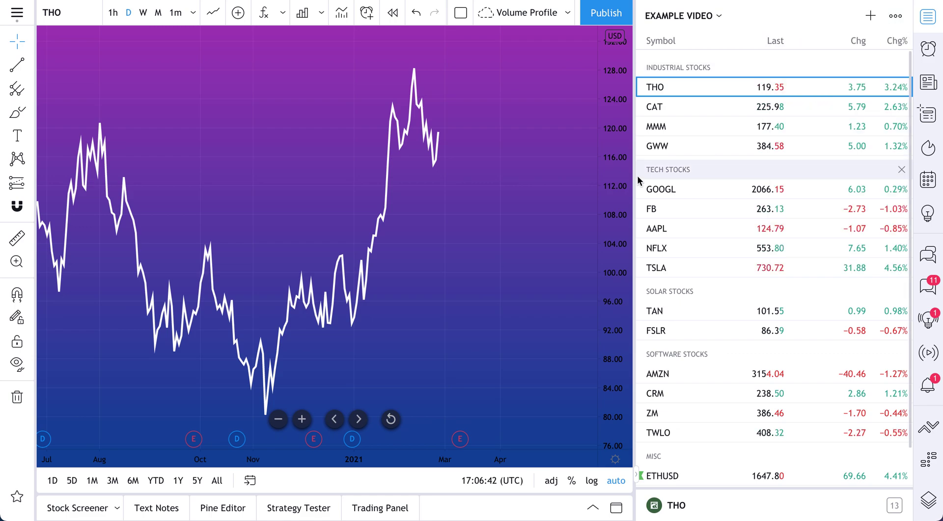
Widen the watchlist panel and sort rows by percentage change.
left_click_drag(637, 175, 427, 186)
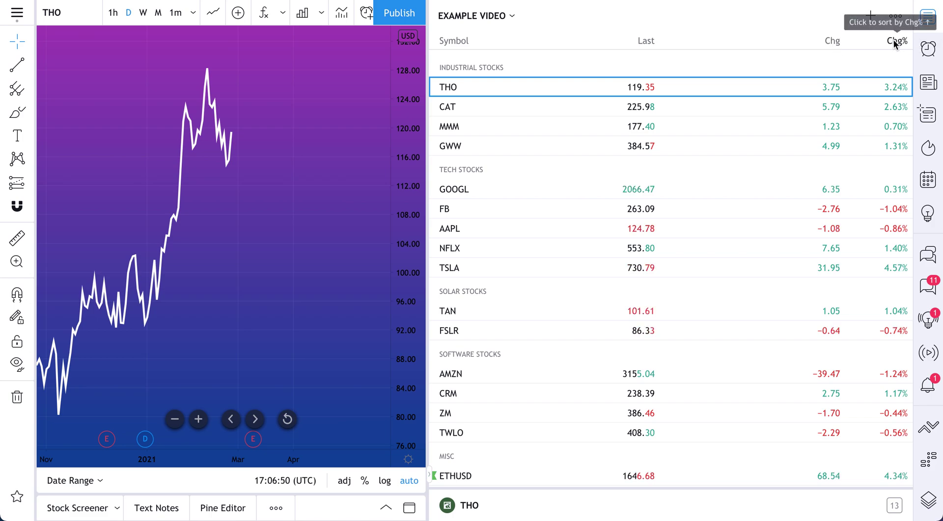
scroll(791, 410, "down", 1)
scroll(791, 410, "up", 1)
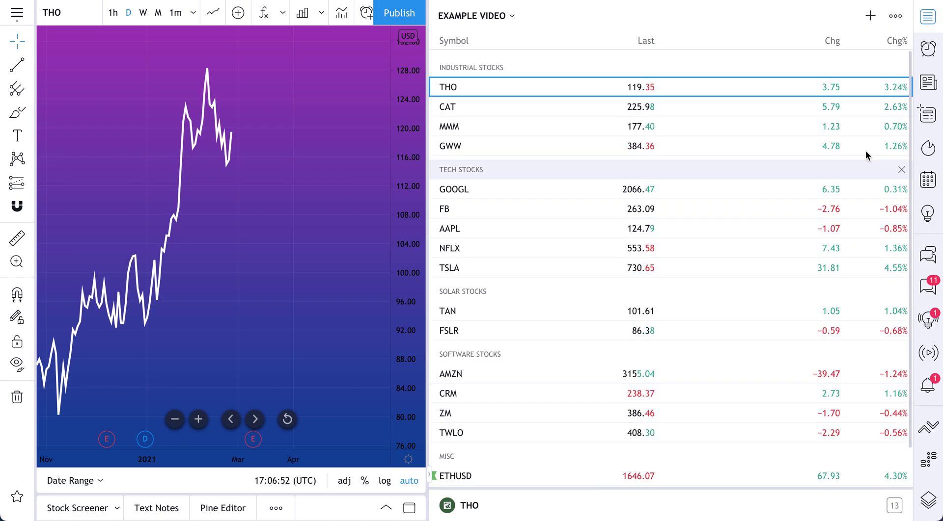
left_click(894, 43)
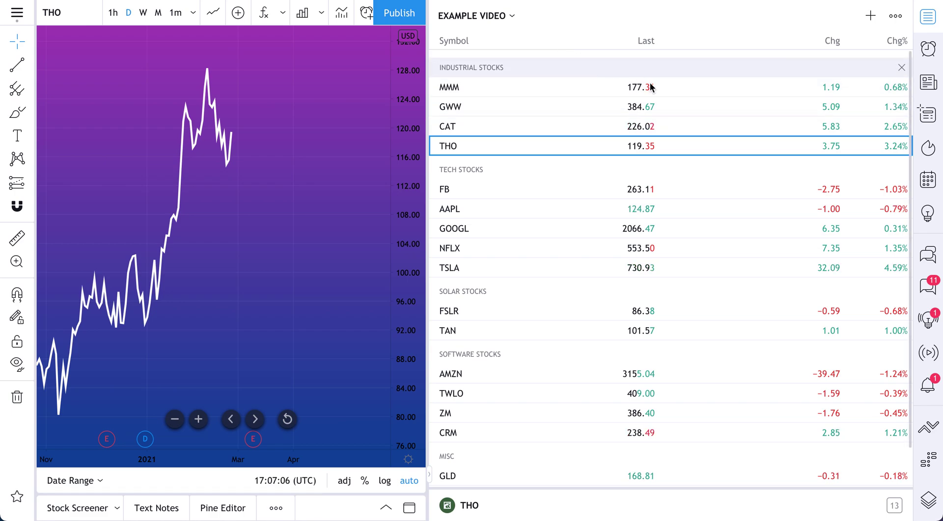
Show the FB chart and settle on sorting by price change, smallest first.
left_click(517, 191)
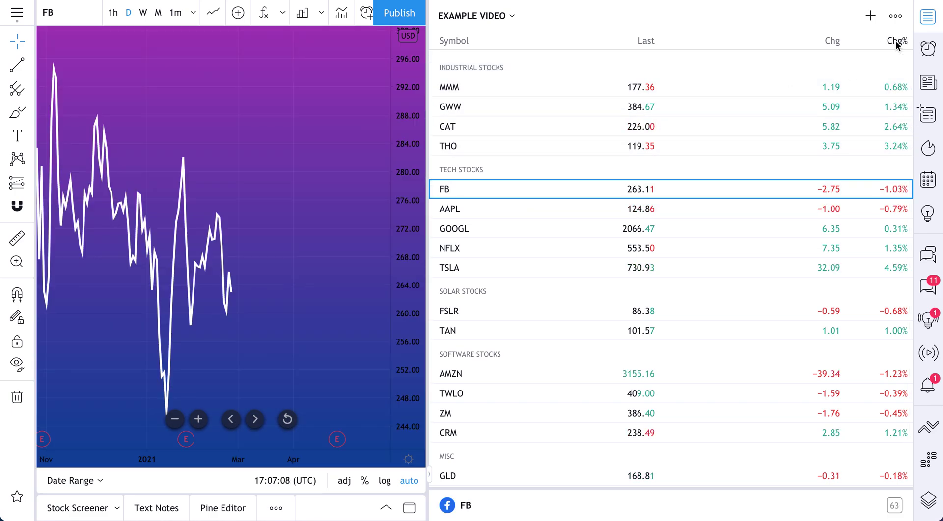
left_click(896, 42)
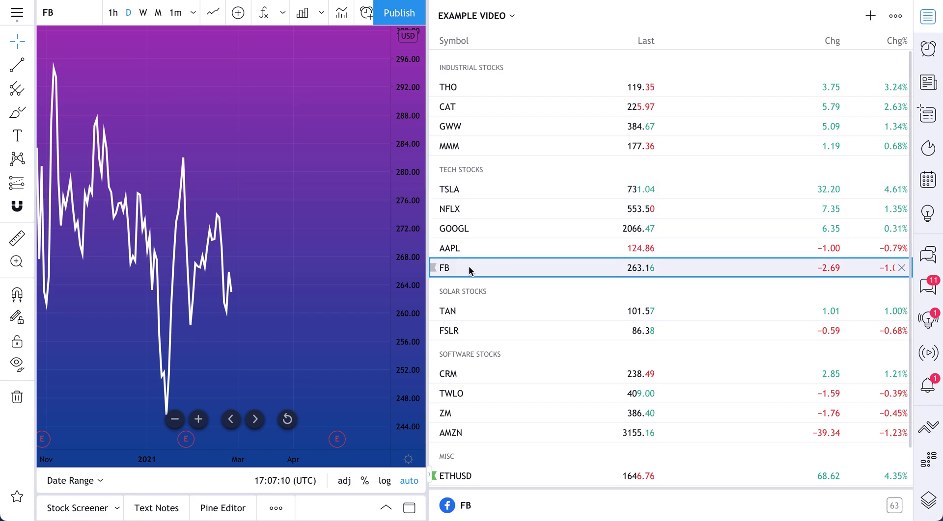
left_click(896, 41)
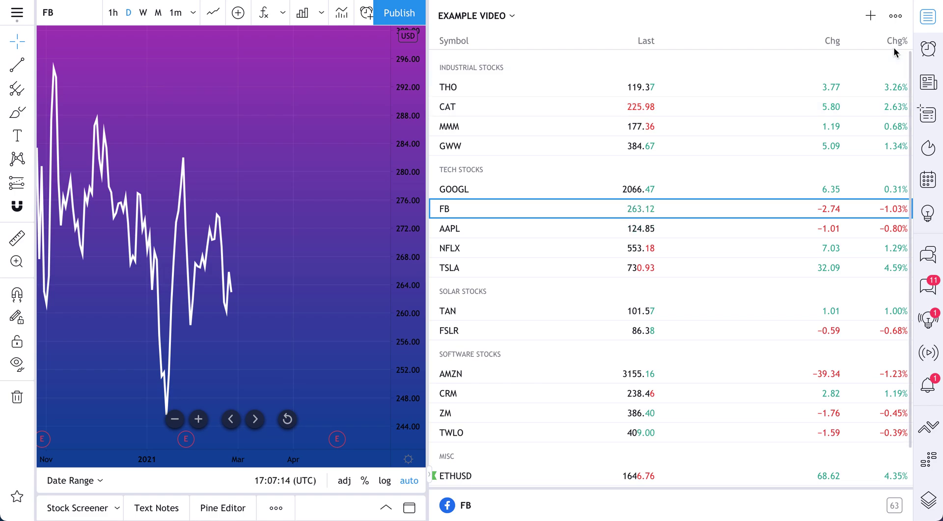
left_click(894, 42)
left_click(895, 43)
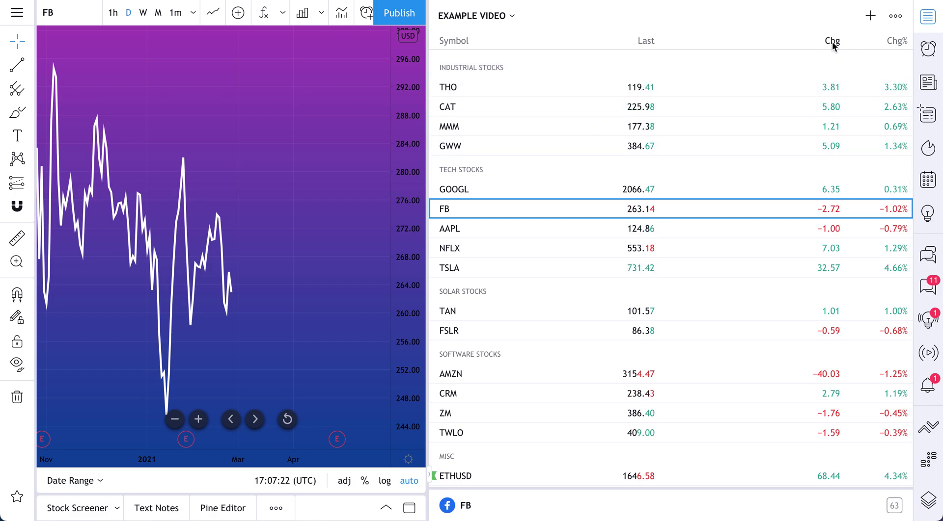
left_click(891, 42)
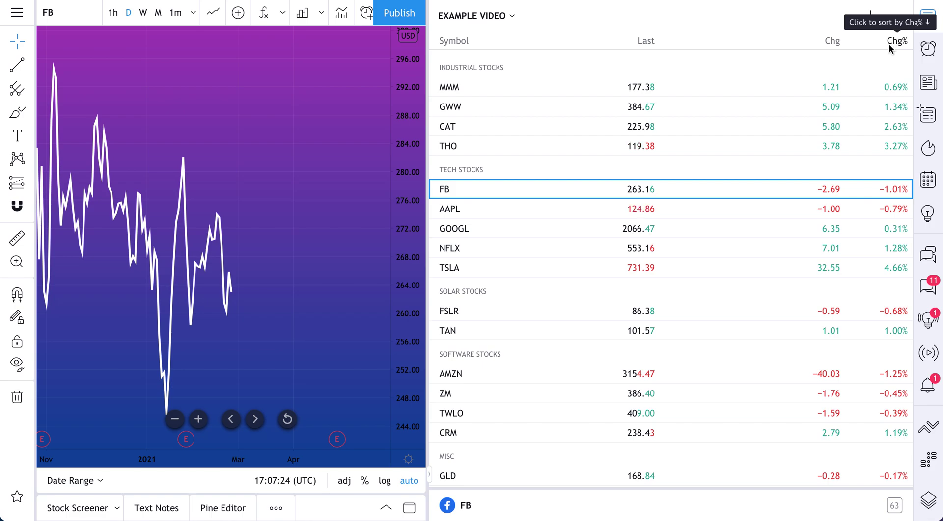
left_click(832, 42)
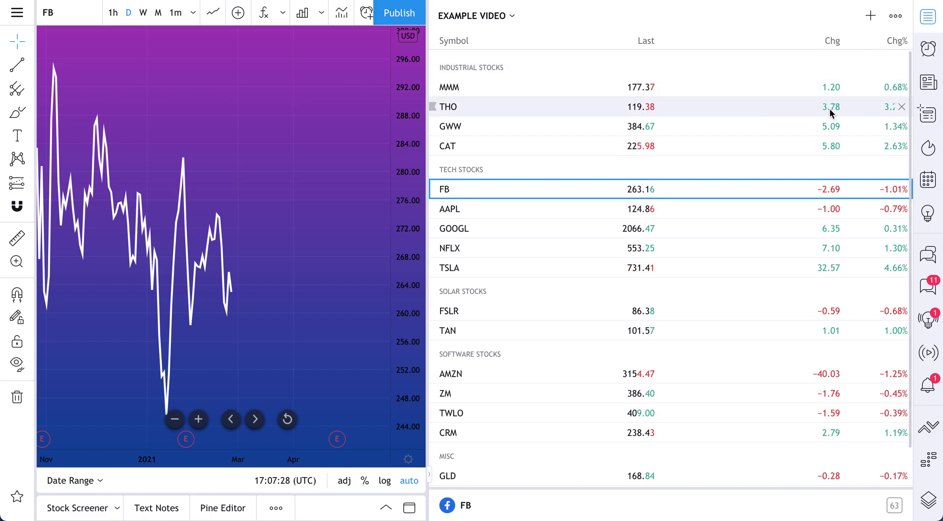
Tick Volume and Extended Hours in the watchlist's Customize Columns options.
left_click(894, 17)
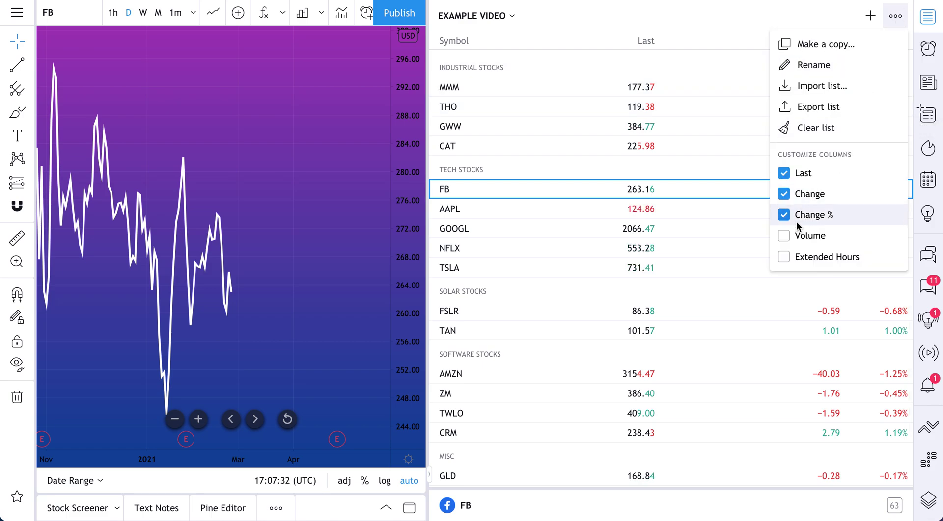
left_click(783, 237)
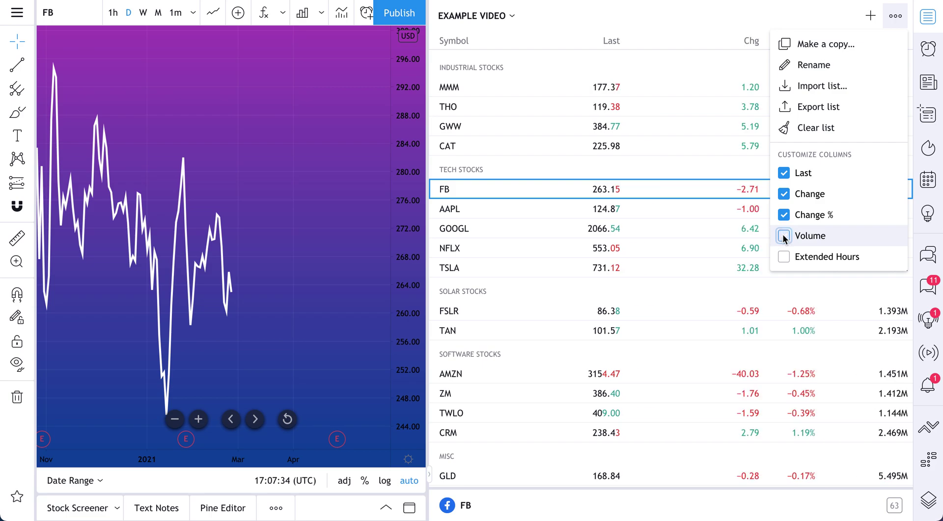
left_click(783, 257)
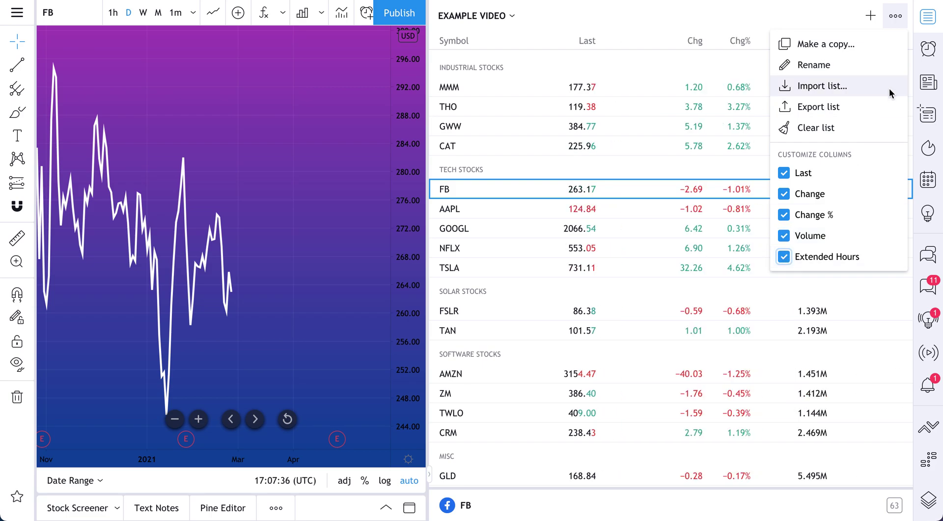
left_click(902, 15)
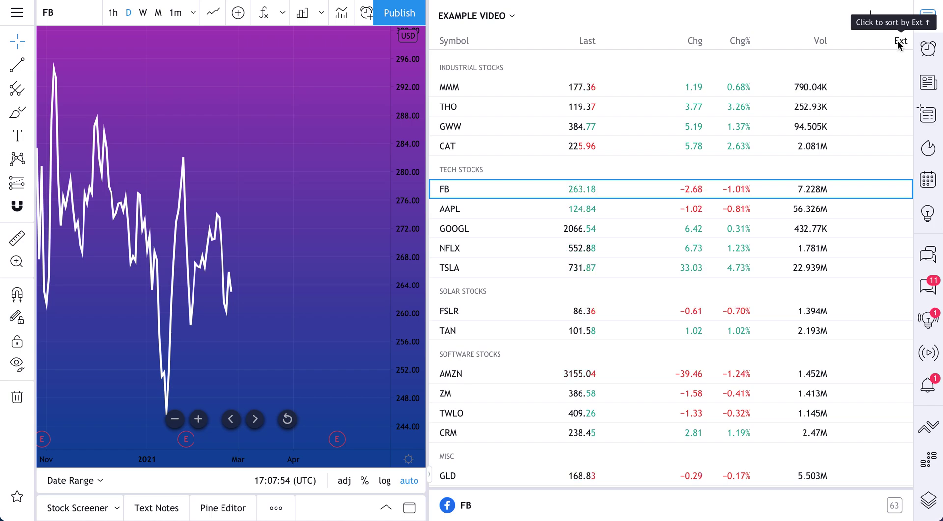
Try Vol, Chg%, Last, Symbol and Chg sorts, finishing with volume ascending.
left_click(820, 43)
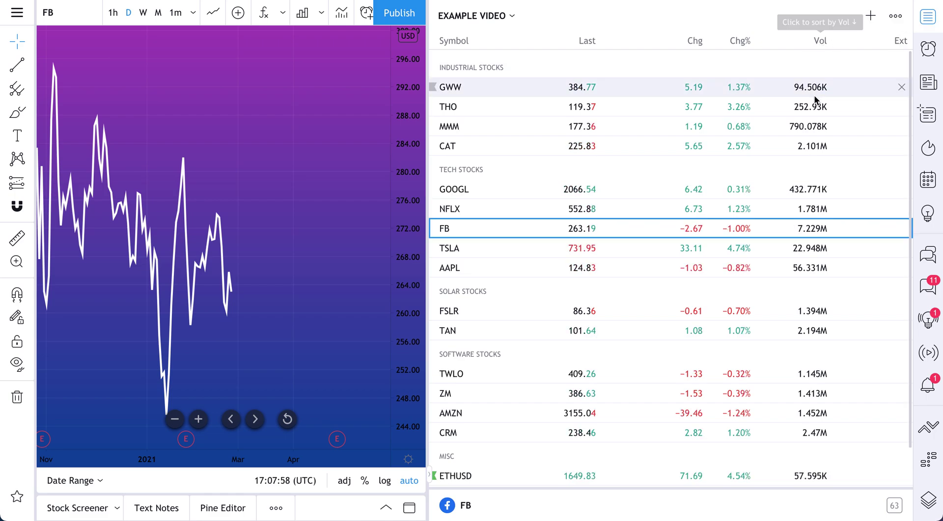
left_click(821, 42)
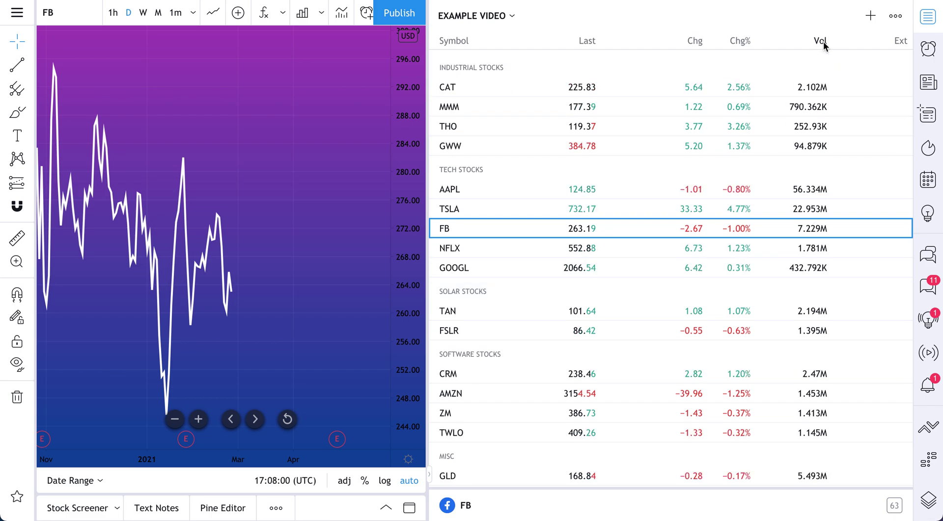
left_click(824, 43)
left_click(739, 42)
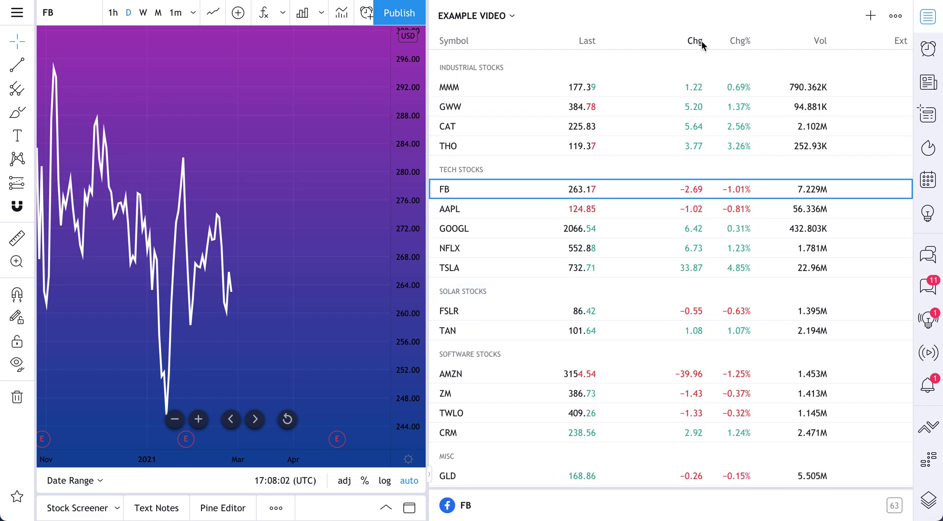
left_click(588, 40)
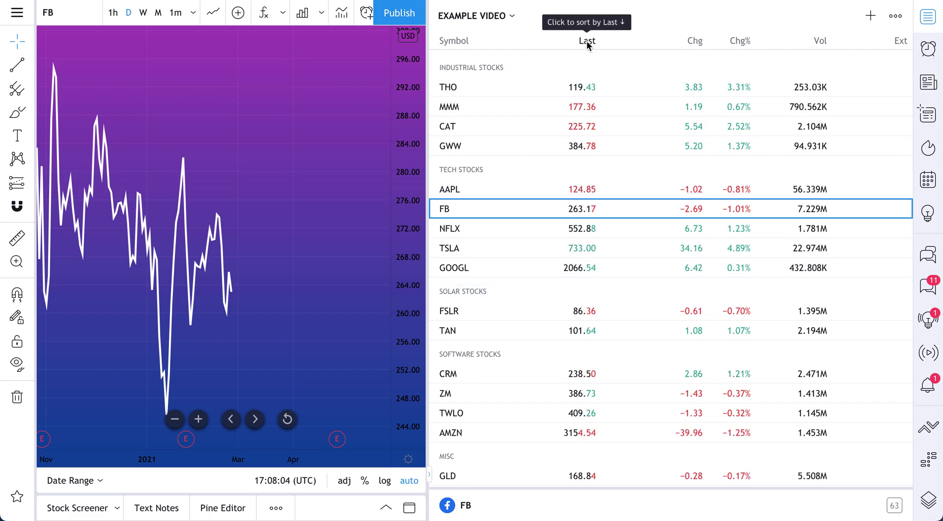
left_click(452, 42)
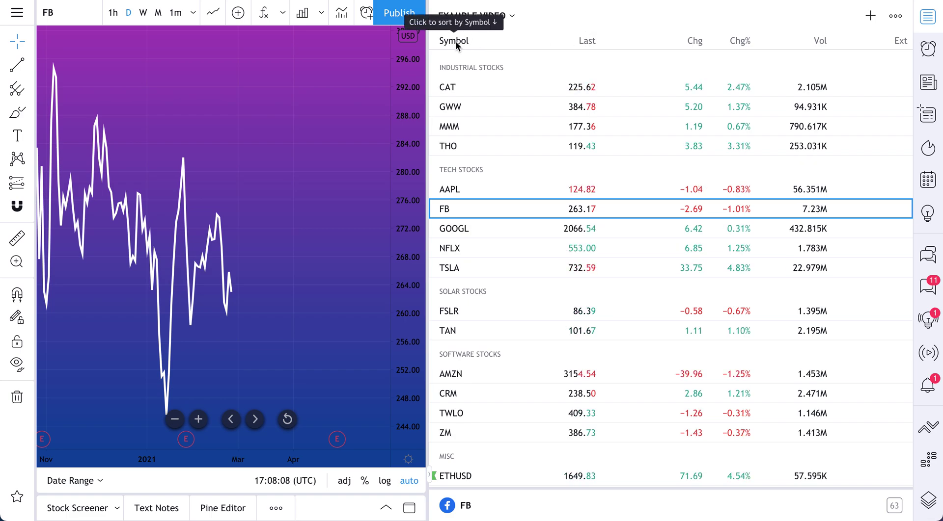
left_click(453, 42)
left_click(588, 41)
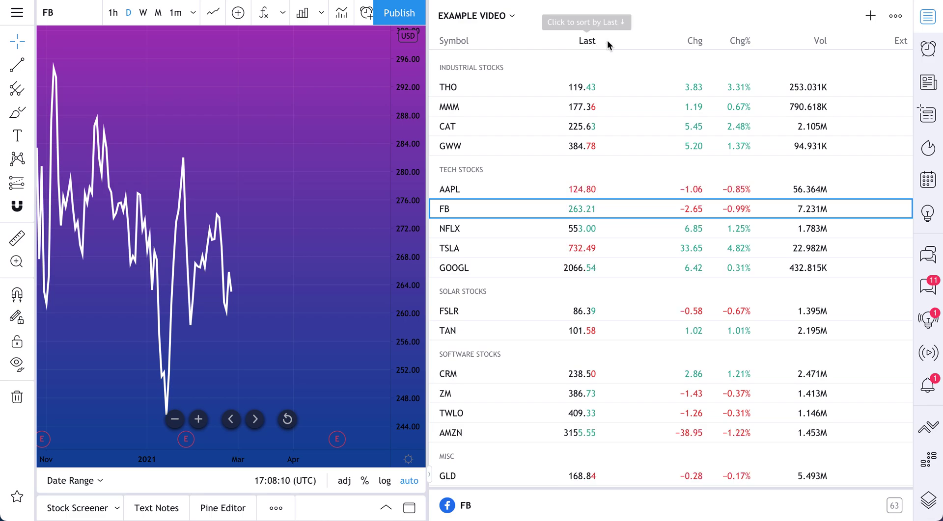
left_click(700, 45)
left_click(739, 41)
left_click(819, 41)
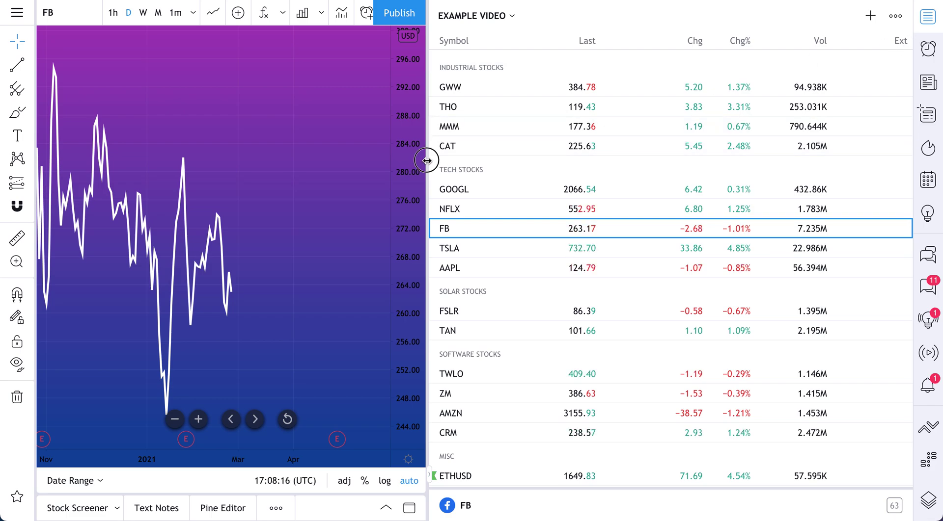
Narrow the watchlist back to widen the chart and glance at the saved watchlists.
mouse_move(426, 161)
left_mouse_down()
mouse_move(525, 189)
mouse_move(605, 186)
left_mouse_up()
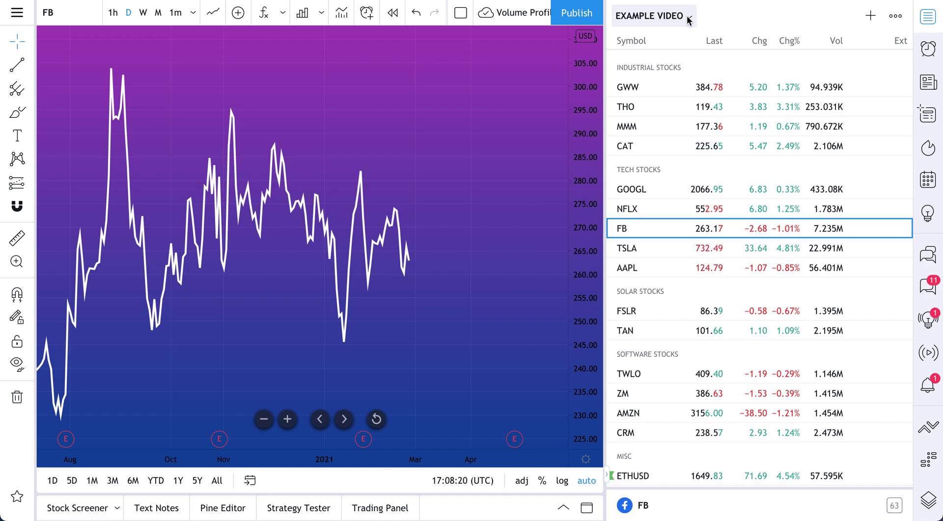
scroll(695, 280, "down", 1)
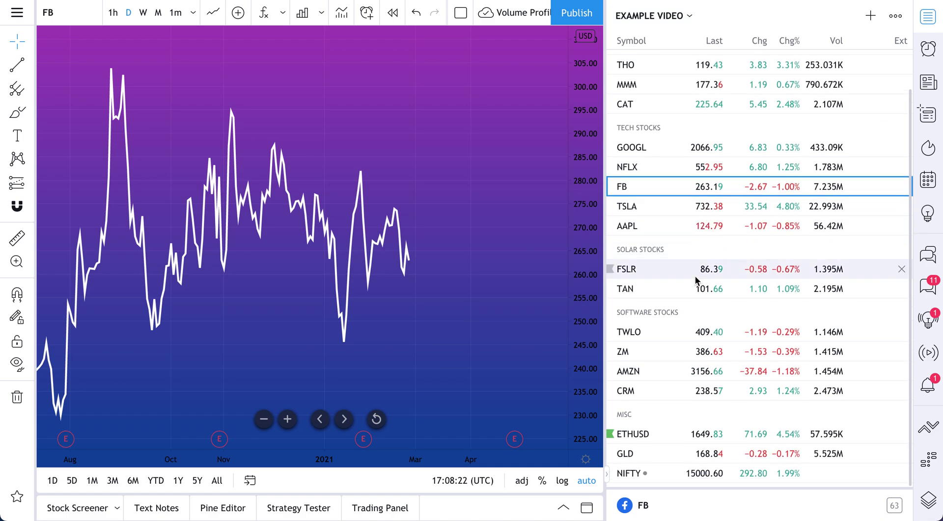
scroll(695, 281, "up", 1)
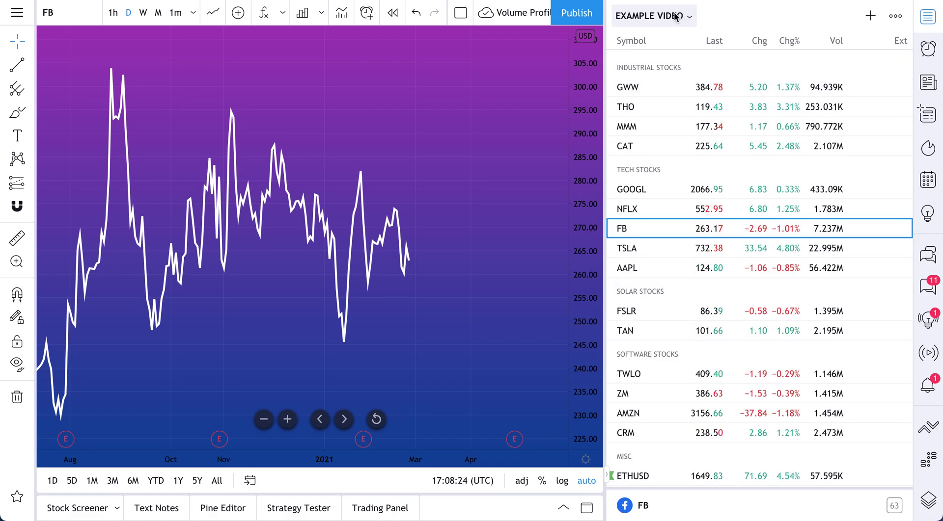
left_click(689, 20)
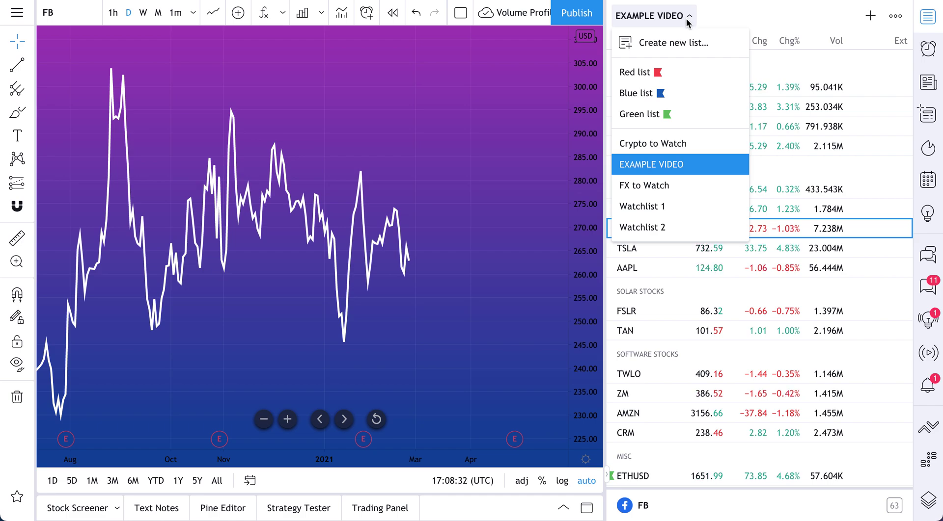
left_click(647, 166)
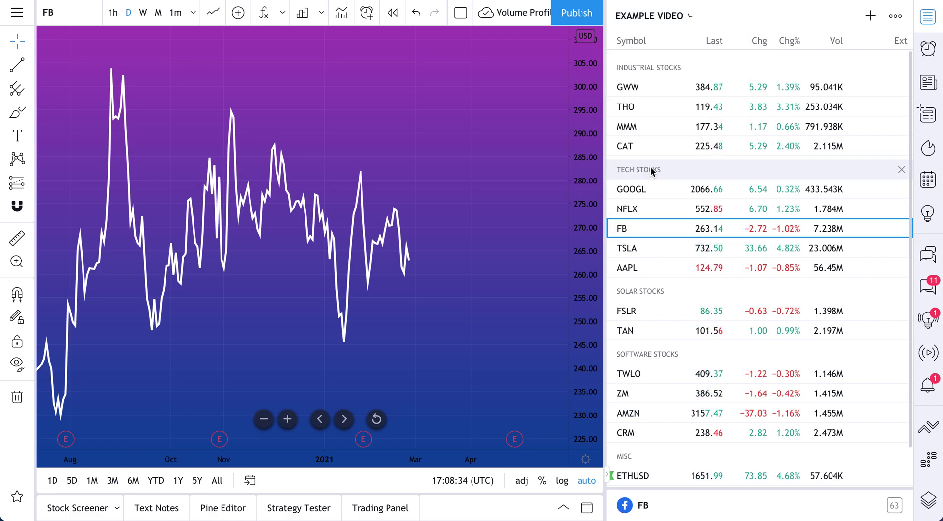
Switch through Crypto to Watch, FX to Watch and Watchlist 1, ending on Watchlist 2.
left_click(663, 16)
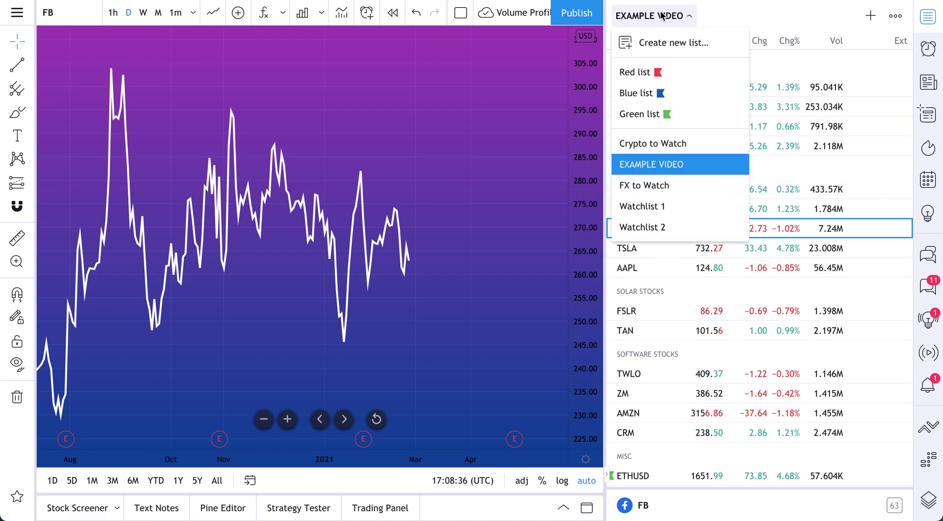
left_click(645, 150)
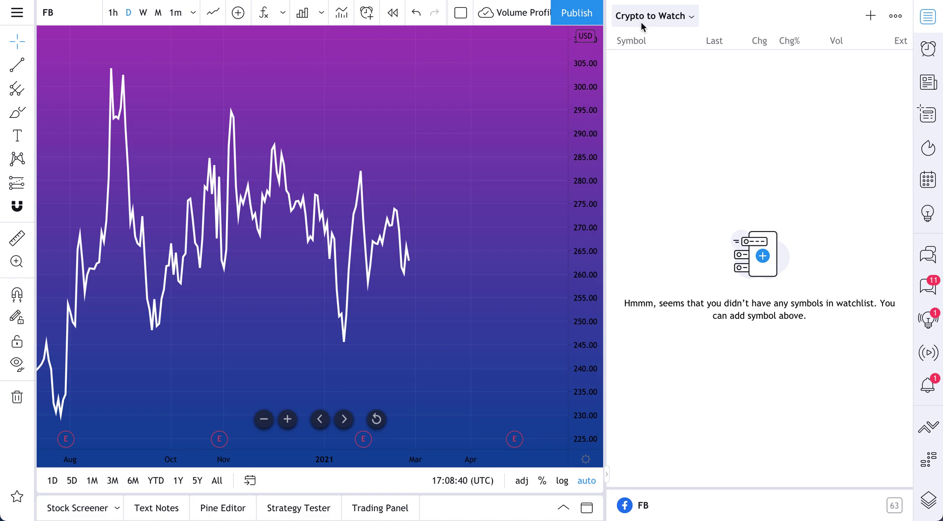
left_click(661, 25)
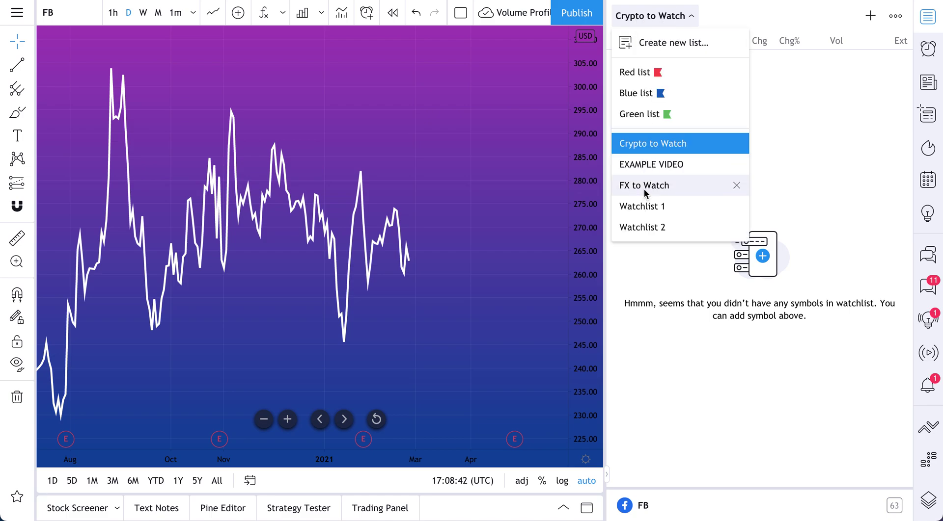
left_click(644, 192)
left_click(656, 15)
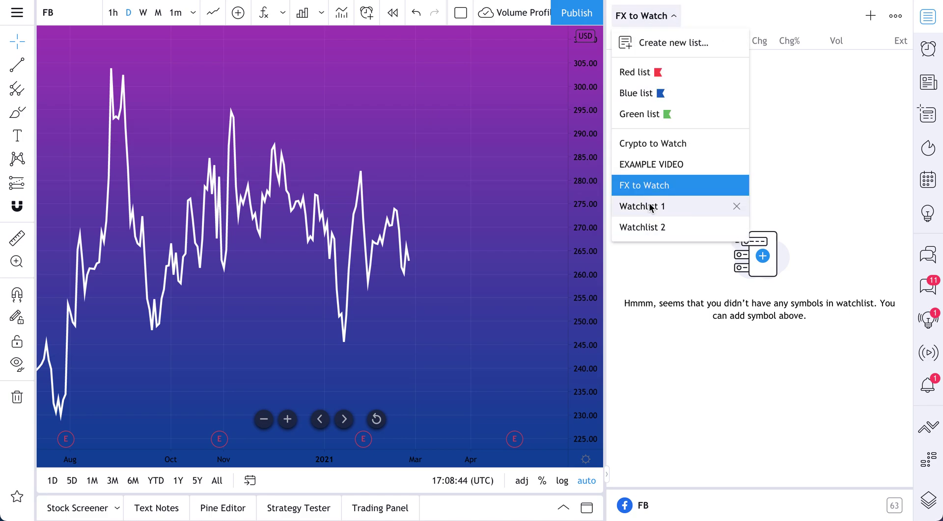
left_click(651, 206)
left_click(643, 15)
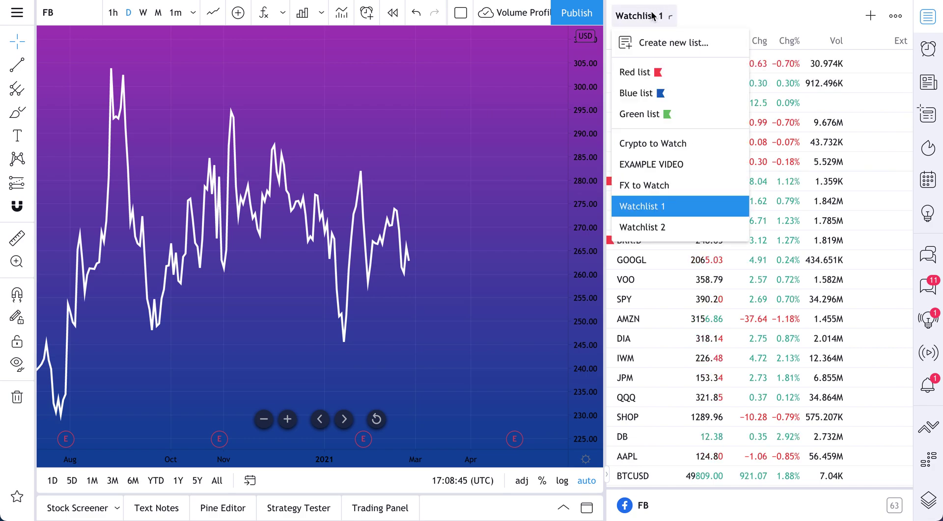
left_click(646, 229)
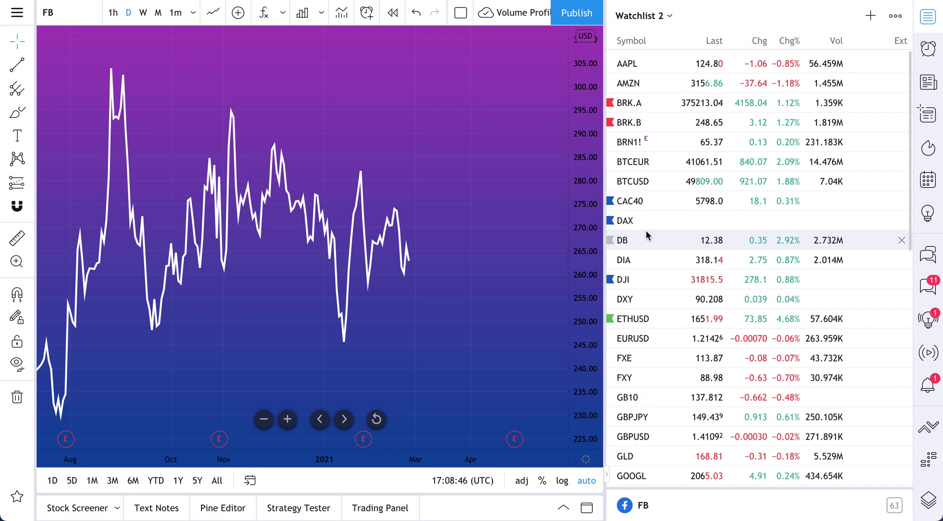
left_click(657, 21)
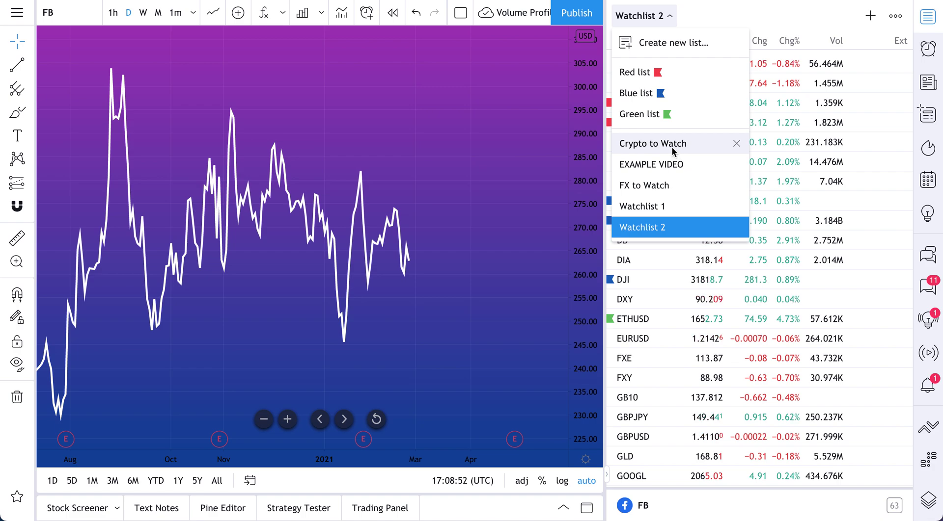
Create and save a new watchlist named THIS IS A TEST.
left_click(664, 46)
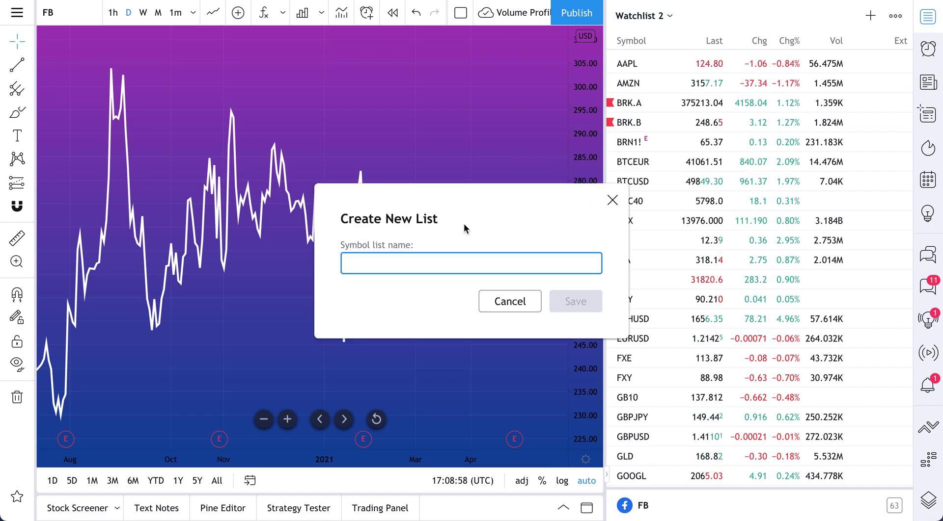
type("THIS")
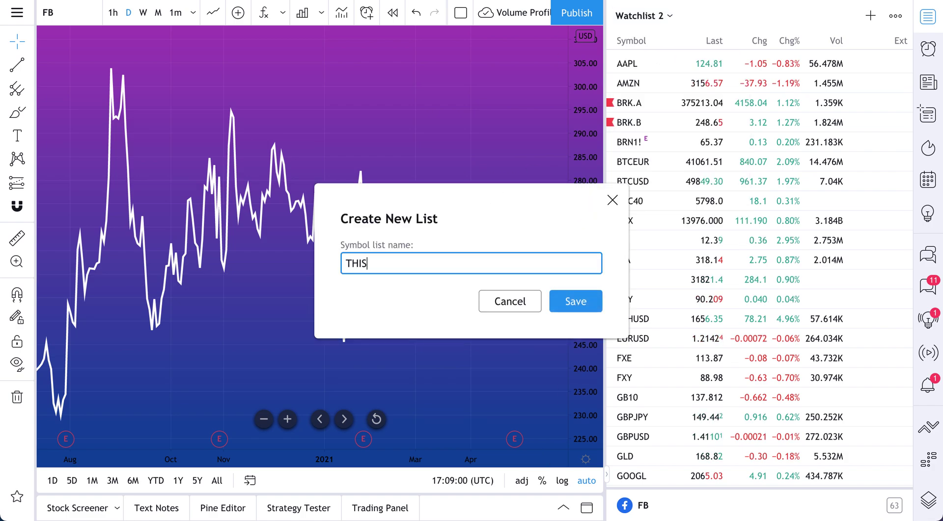
type(" IS A TEST")
left_click(565, 304)
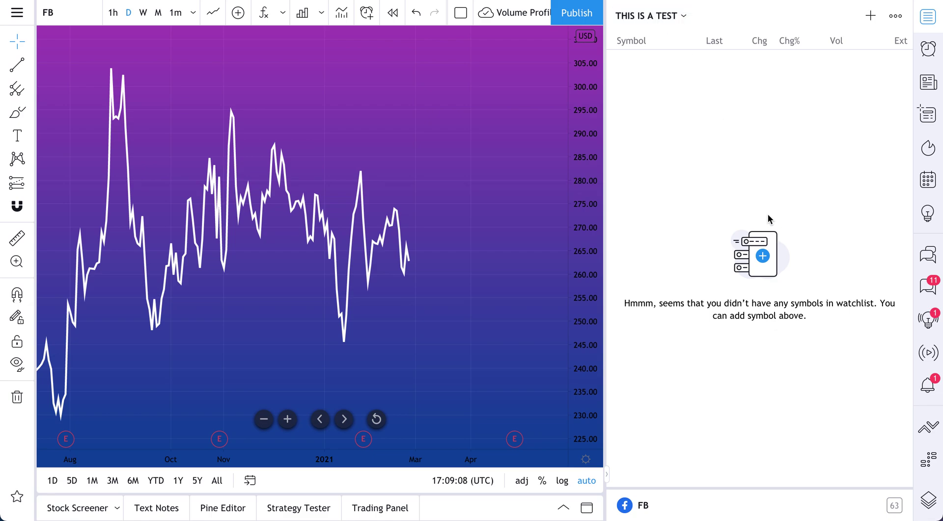
Add Bitstamp BTCUSD, BTCUSDT, Coinbase BTCUSD, EURUSD, XAUUSD and GBPUSD to the list.
left_click(870, 16)
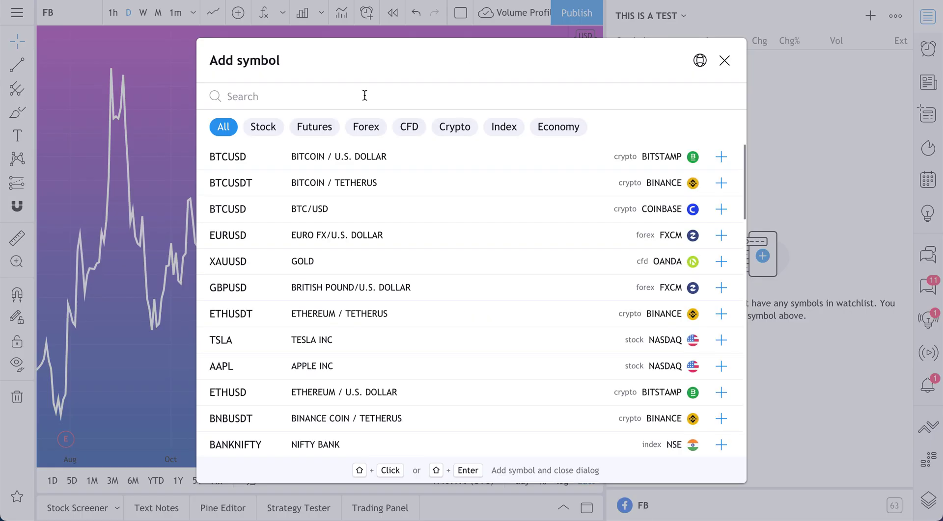
left_click(721, 157)
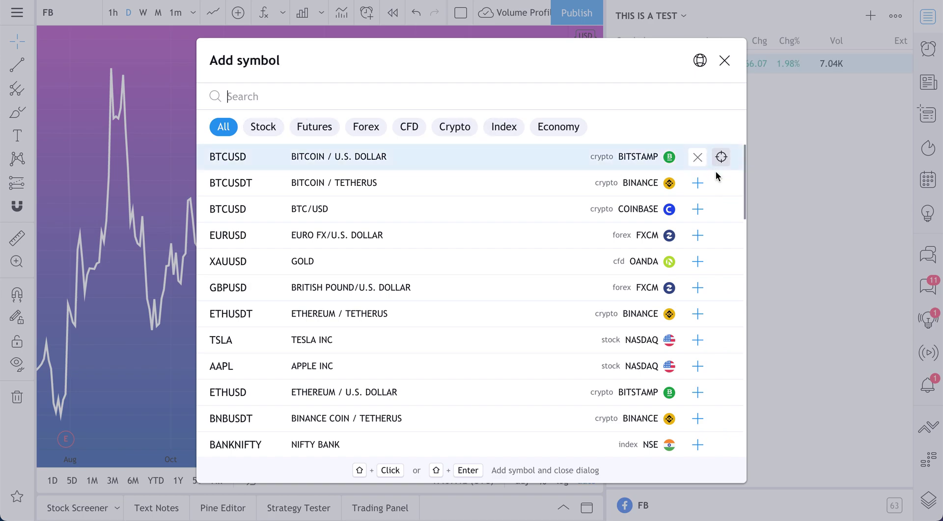
left_click(697, 183)
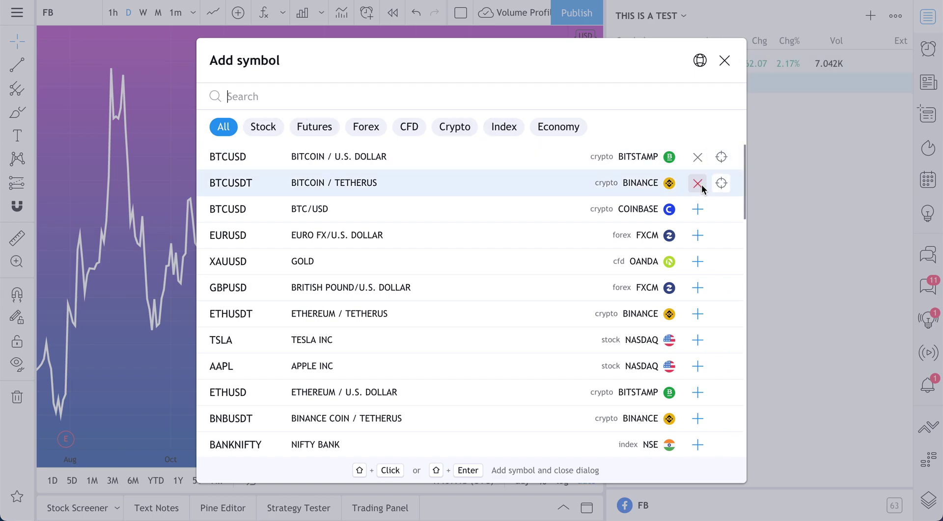
left_click(698, 209)
left_click(698, 235)
left_click(698, 262)
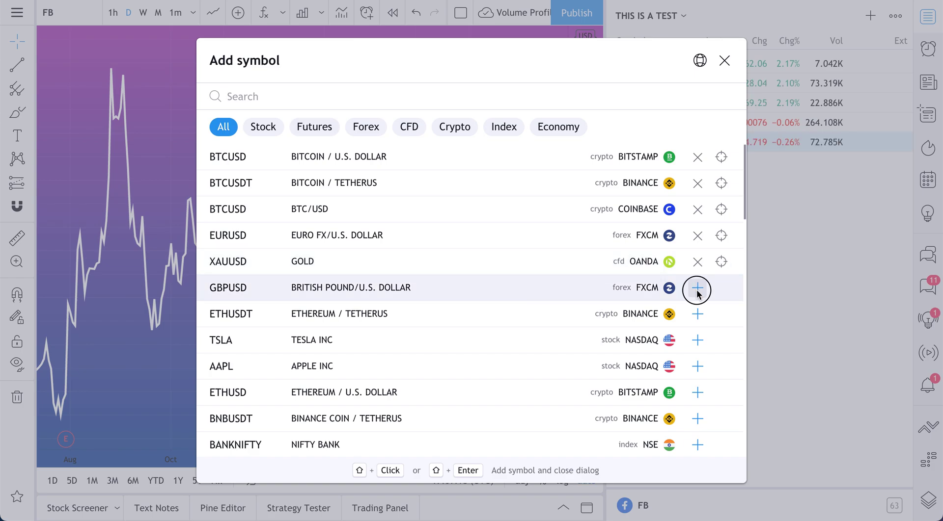
left_click(698, 290)
left_click(724, 61)
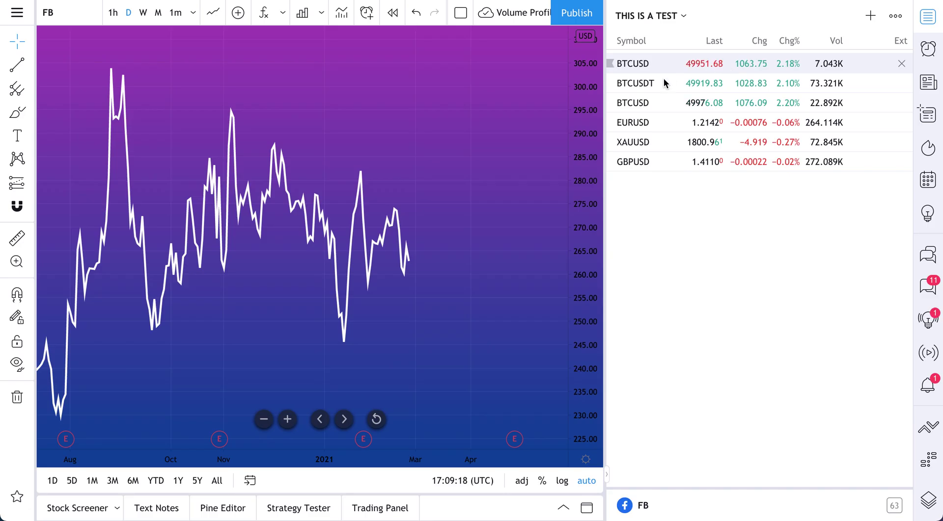
Switch via FX to Watch back to the EXAMPLE VIDEO watchlist.
left_click(682, 16)
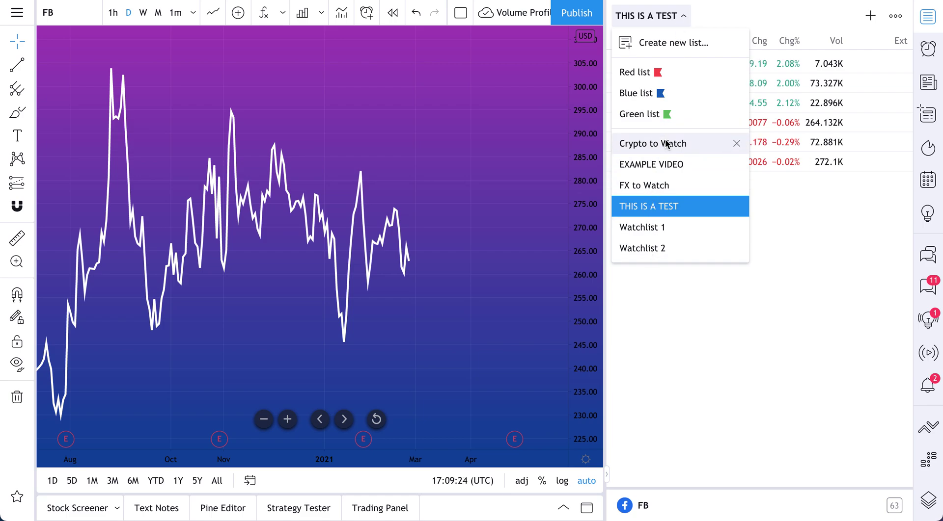
left_click(660, 185)
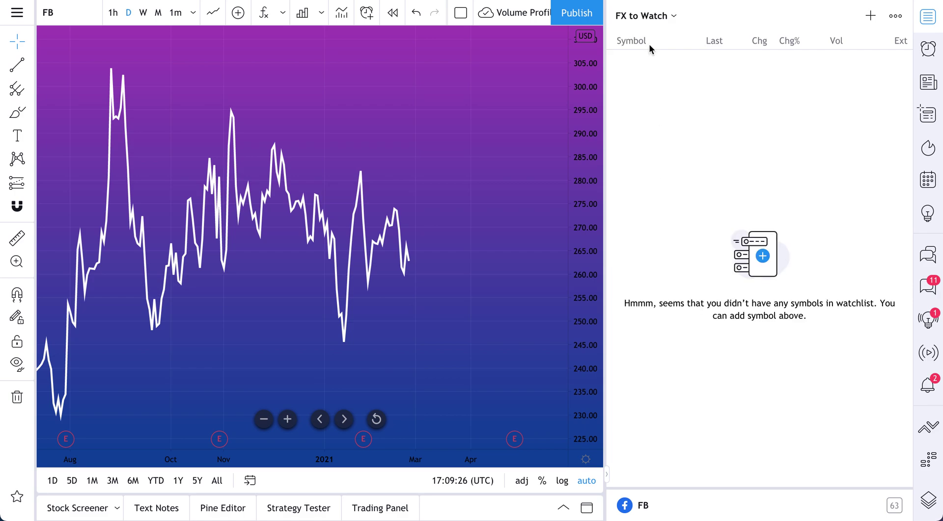
left_click(647, 16)
left_click(652, 159)
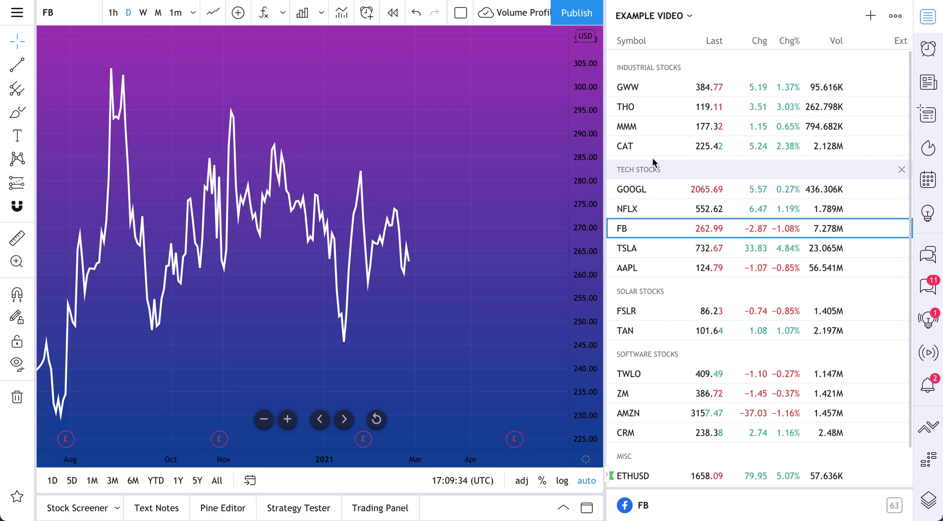
left_click(675, 19)
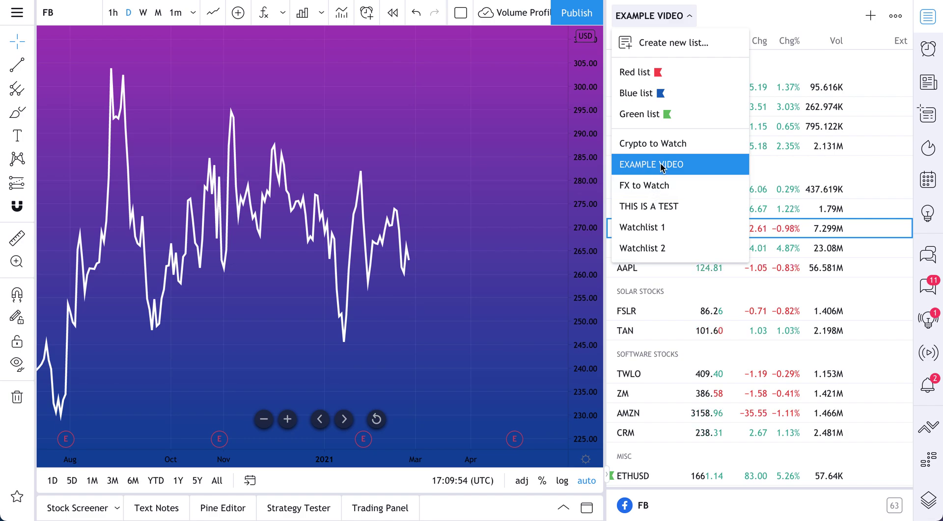
left_click(684, 19)
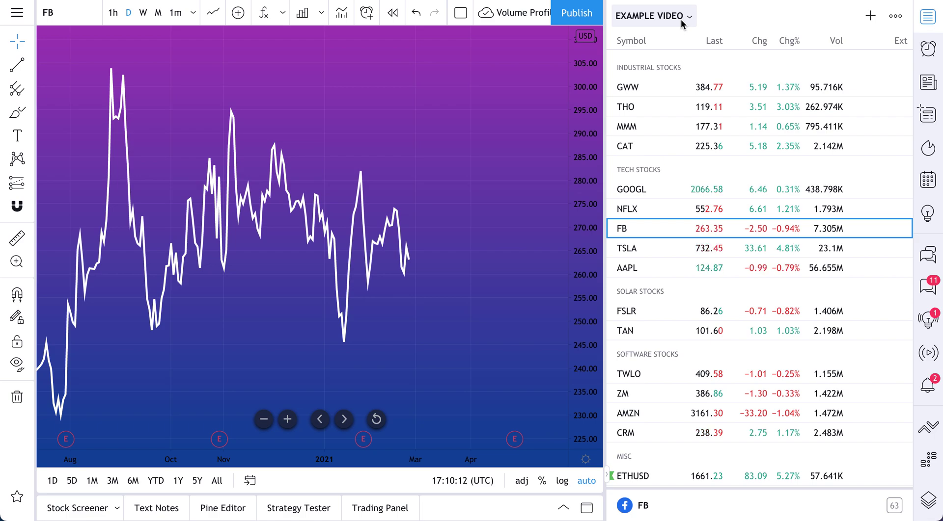
Remove ETHUSD's green flag and flag it red.
left_click(673, 20)
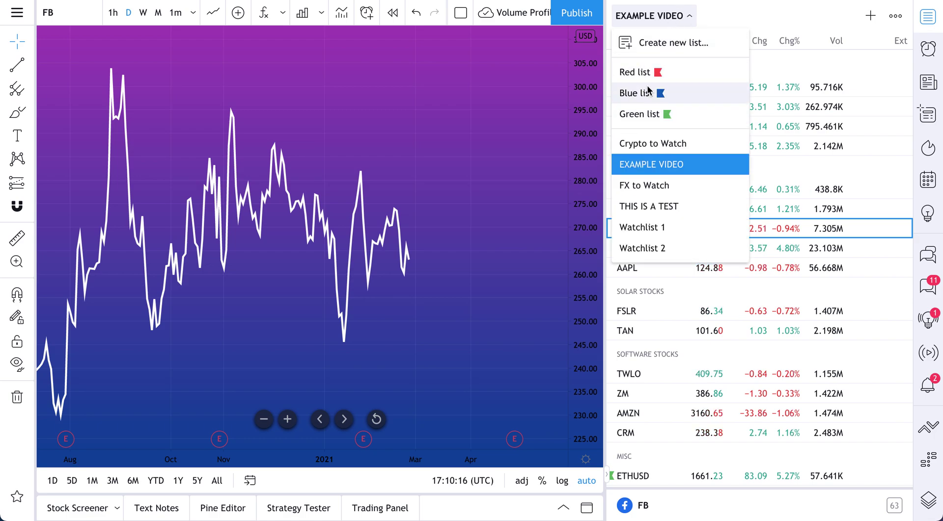
left_click(689, 18)
scroll(686, 438, "down", 2)
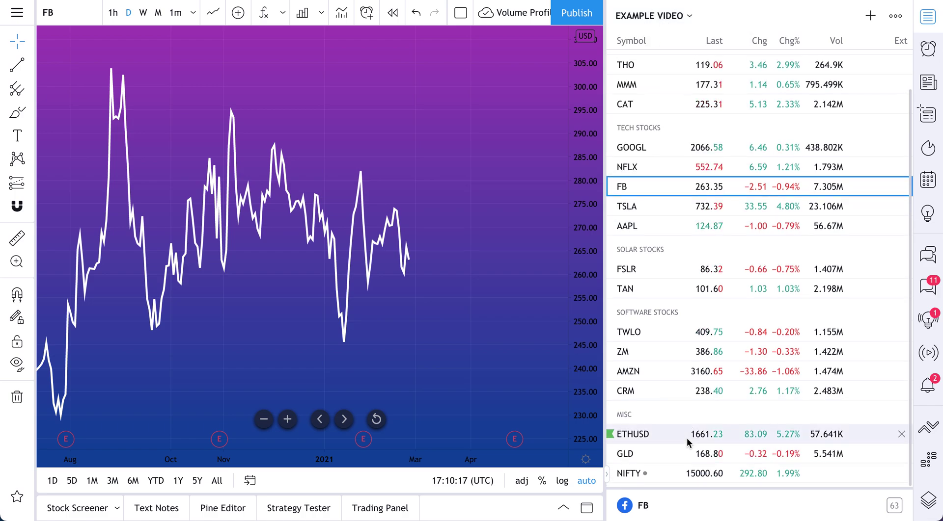
left_click(610, 435)
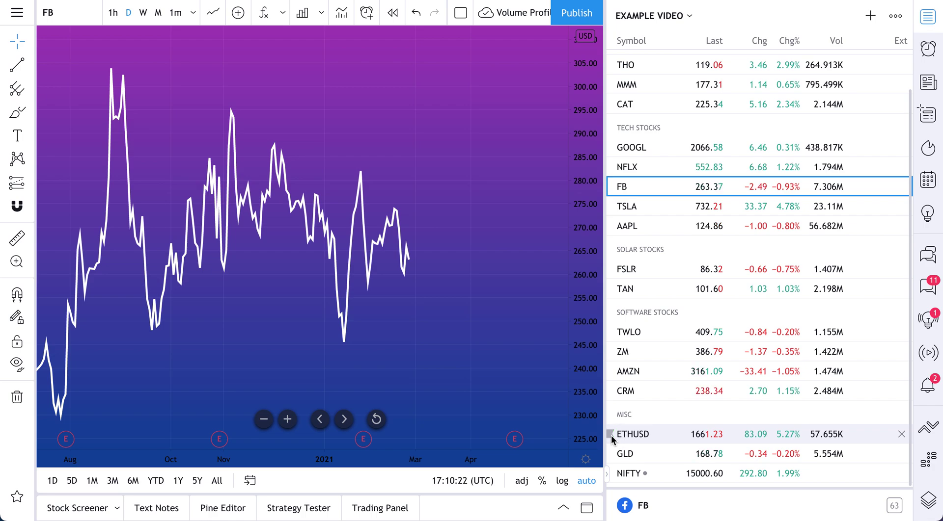
left_click(610, 435)
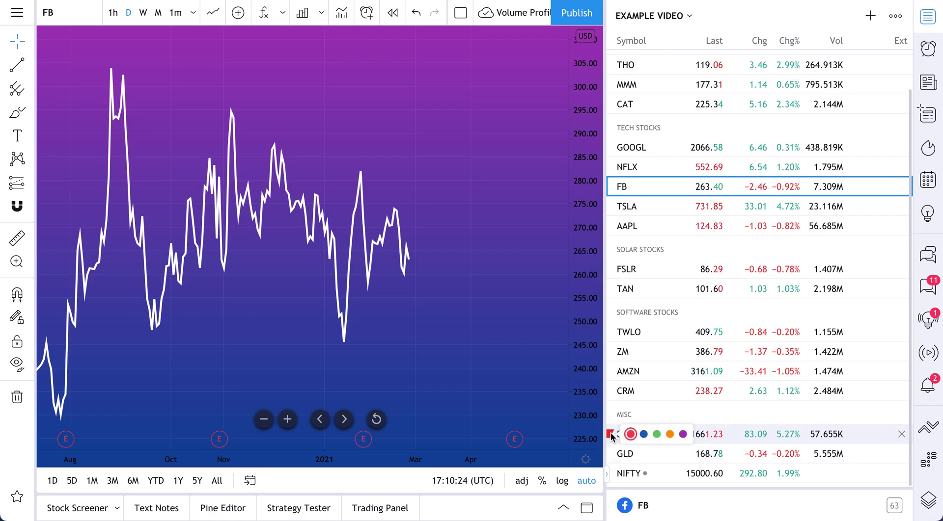
left_click(617, 435)
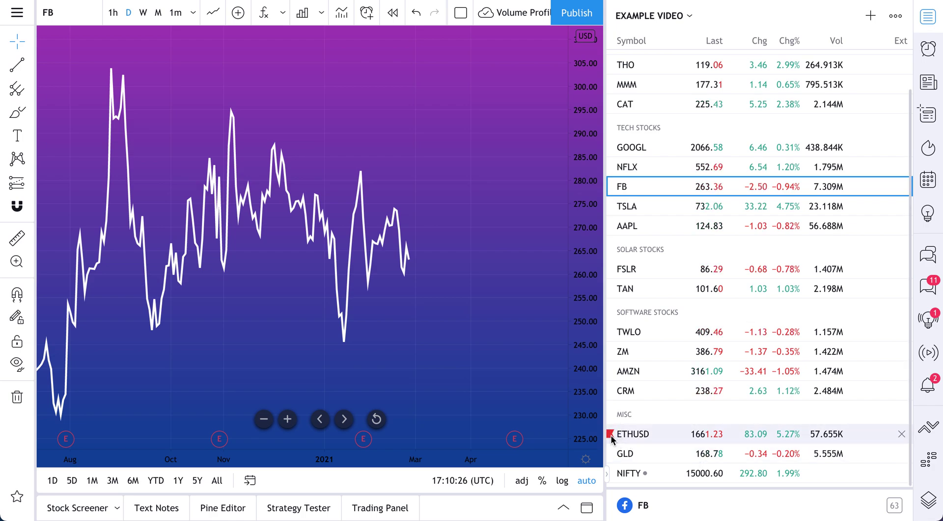
Cycle ETHUSD's flag through blue, green and purple, settling back on red.
left_click(619, 440)
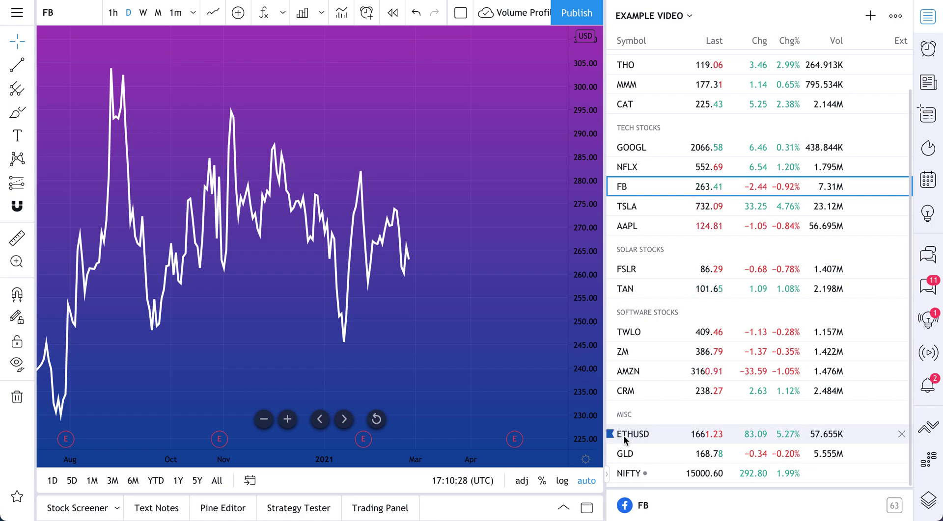
left_click(610, 434)
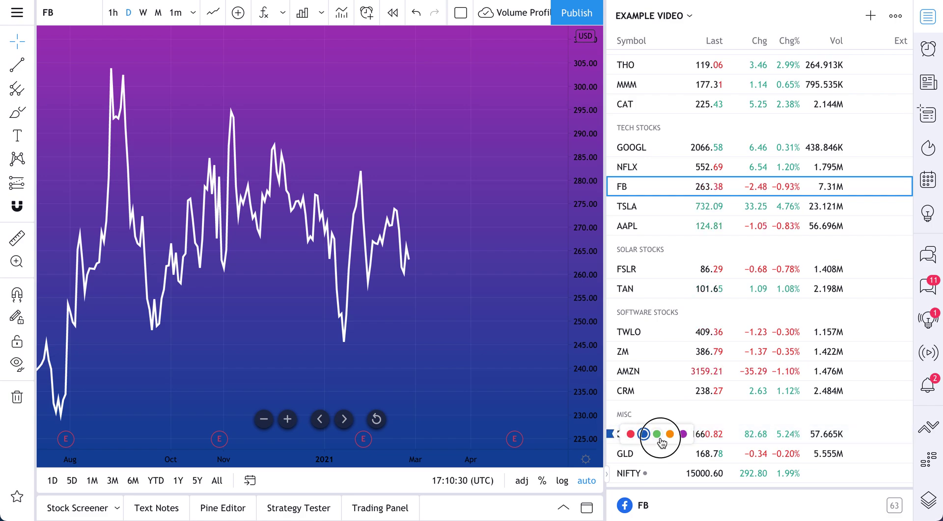
left_click(660, 437)
left_click(610, 435)
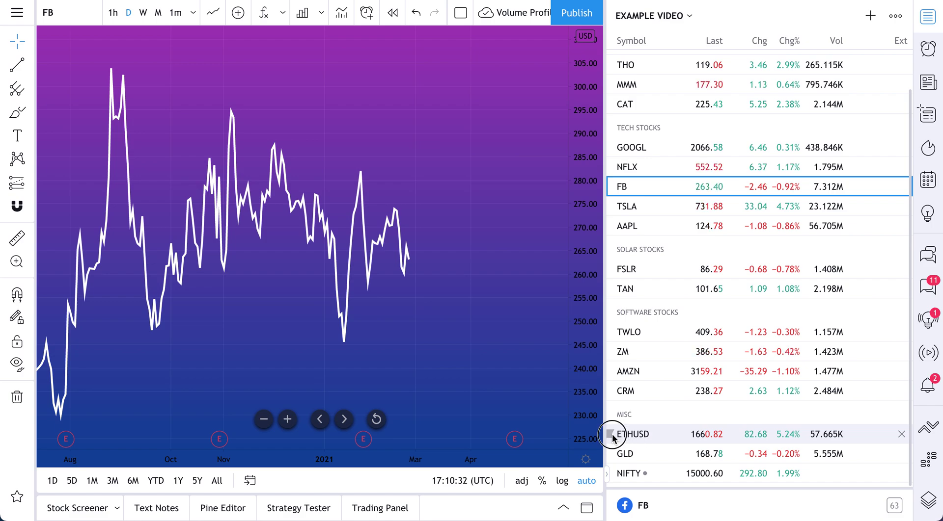
left_click(686, 437)
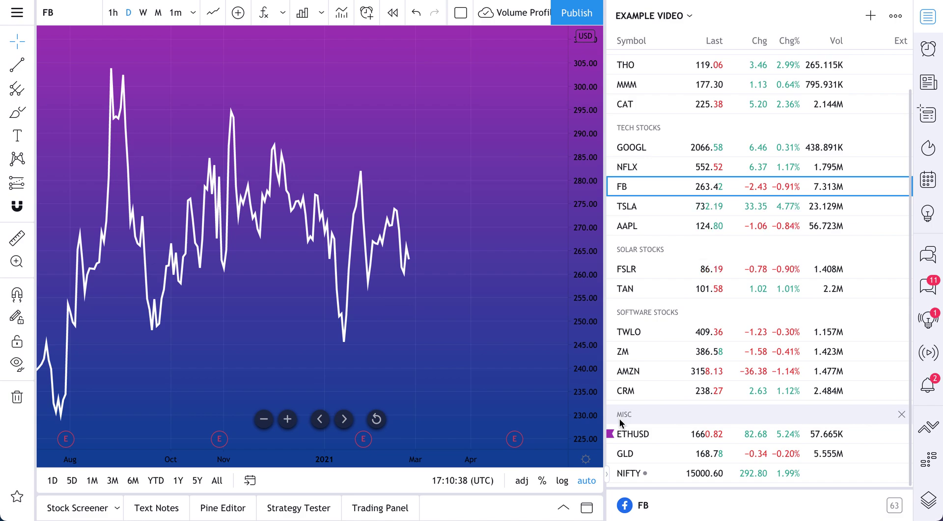
left_click(610, 435)
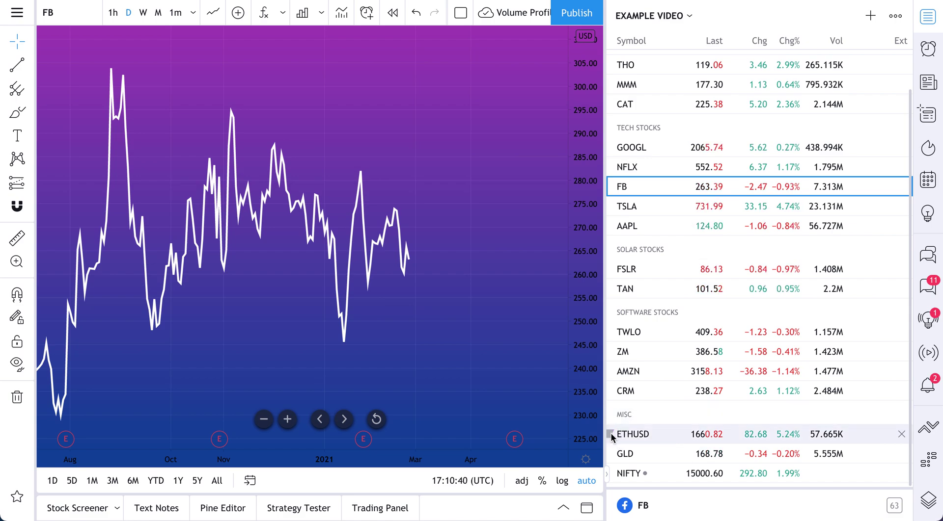
left_click(611, 434)
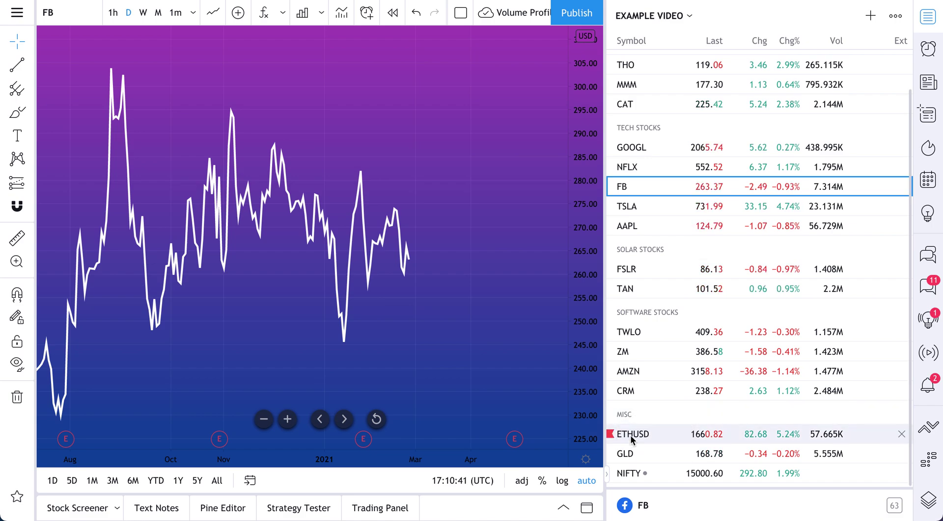
Flag TWLO, ZM and TAN red.
left_click(611, 332)
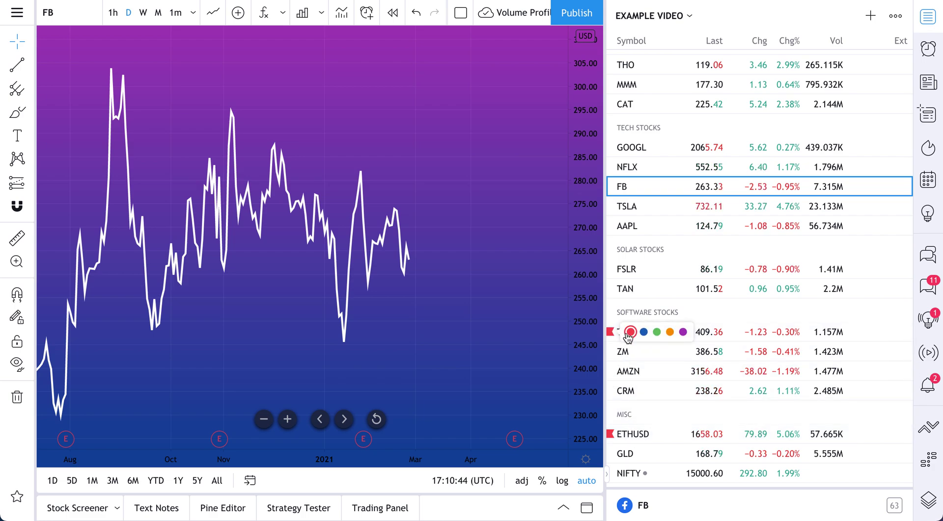
left_click(610, 351)
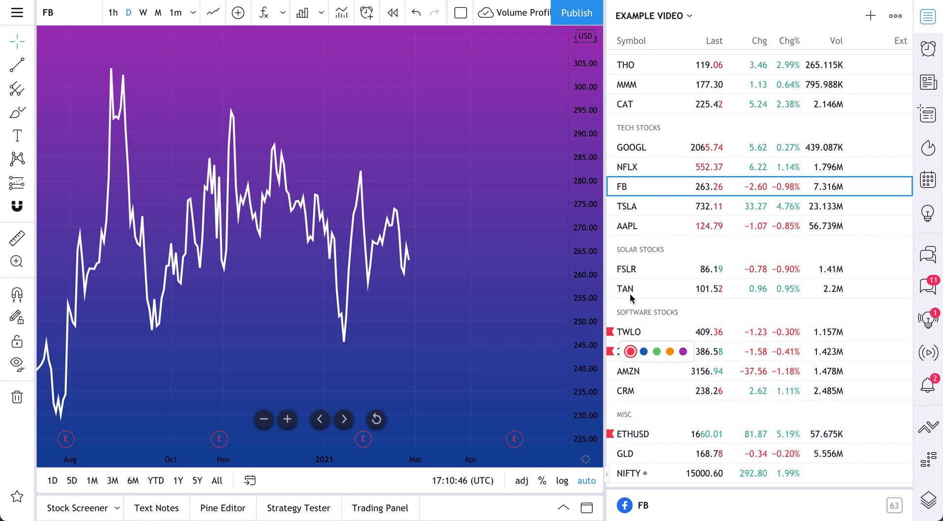
left_click(624, 351)
left_click(609, 288)
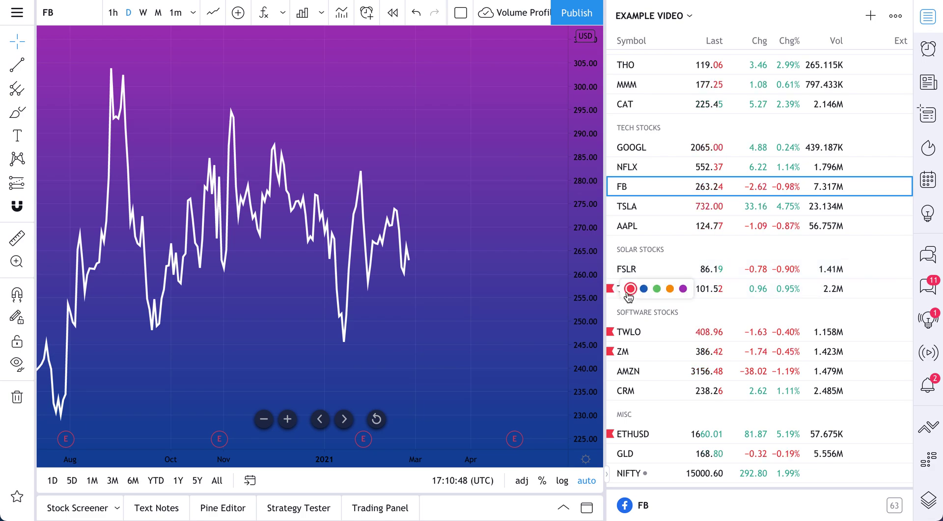
left_click(630, 289)
Flag AAPL green after briefly flagging it red.
left_click(611, 226)
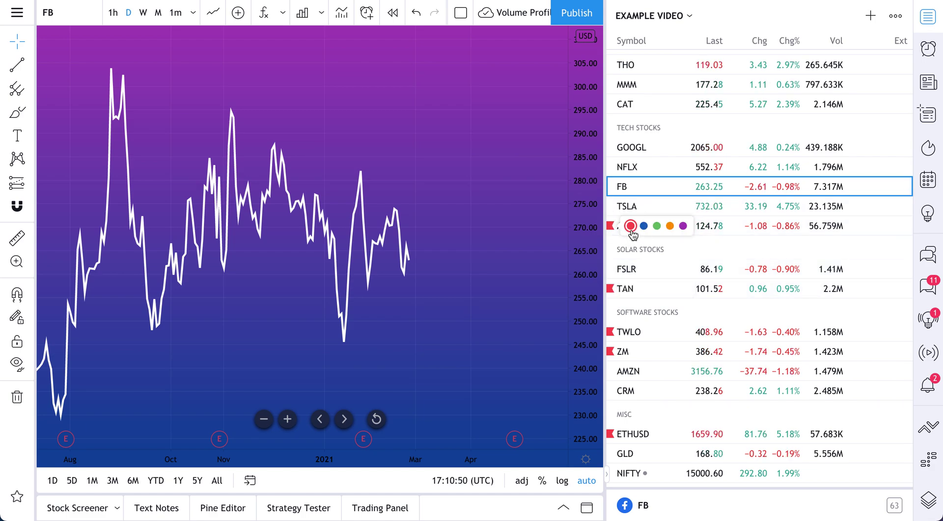
left_click(630, 226)
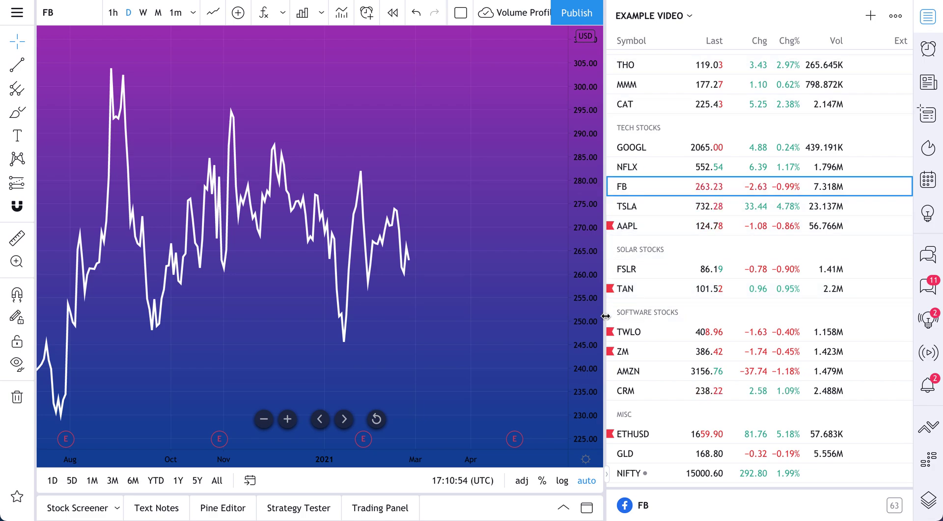
left_click(609, 227)
left_click(611, 228)
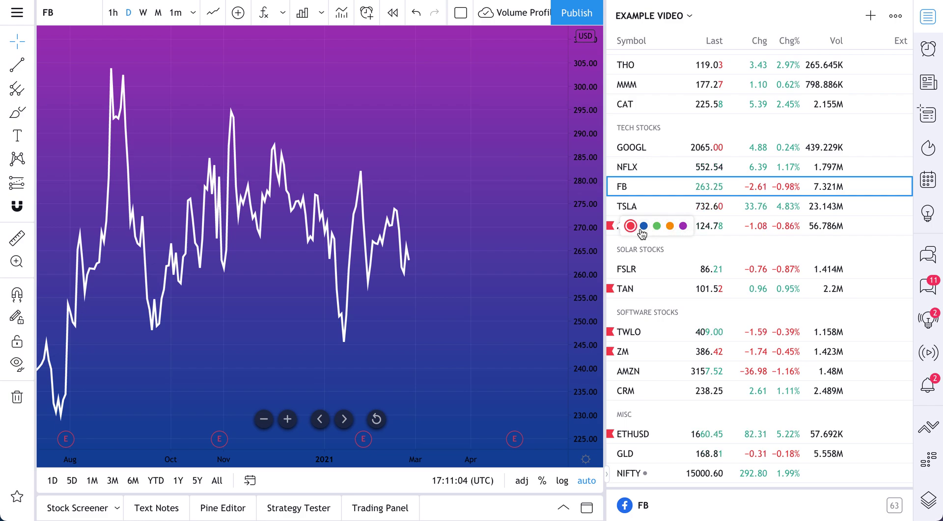
left_click(657, 227)
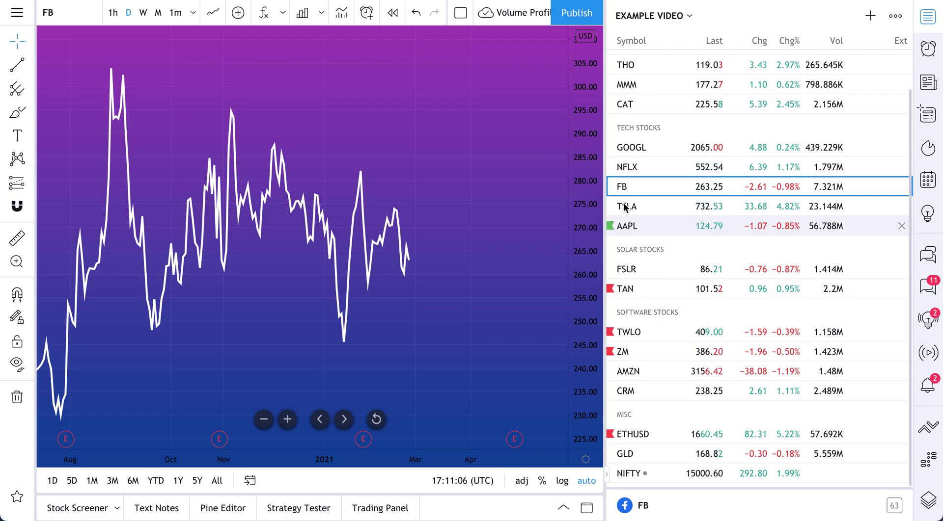
left_click(663, 19)
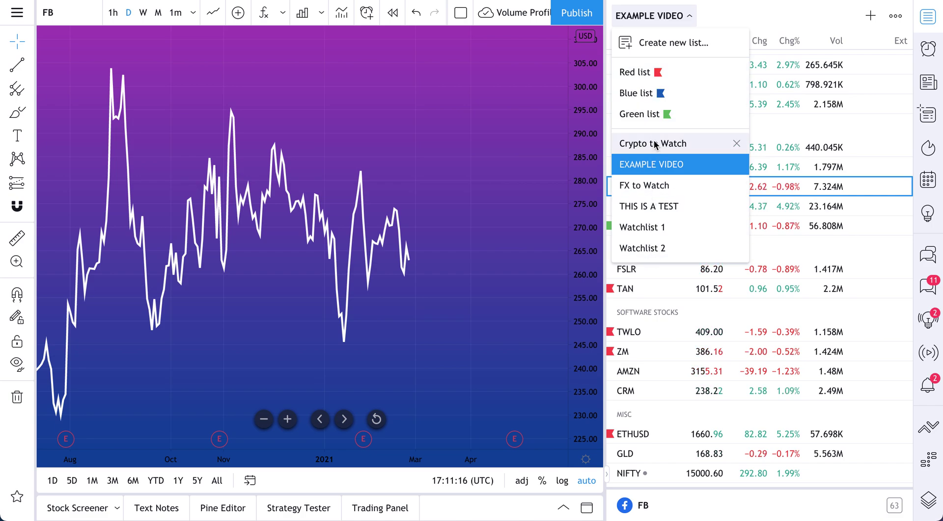
View the Red, Blue and Green flag lists, then return to EXAMPLE VIDEO.
left_click(652, 73)
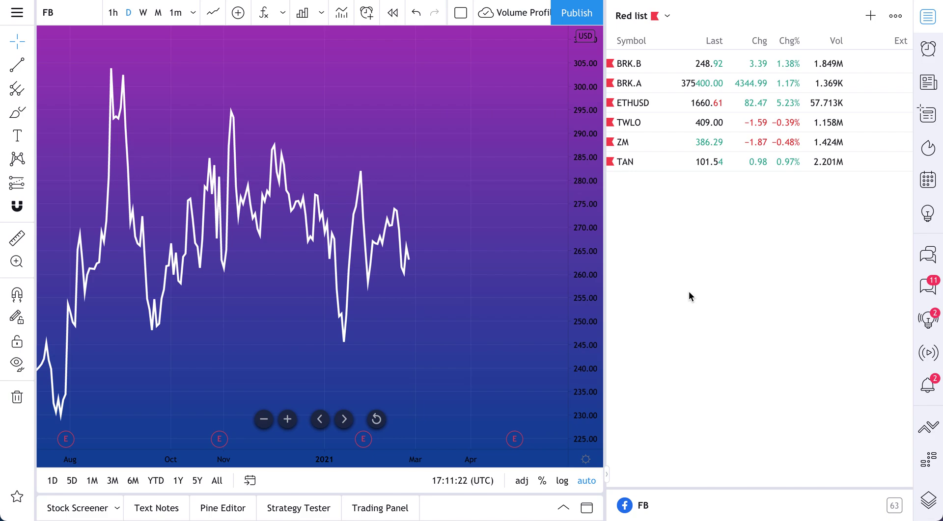
left_click(665, 18)
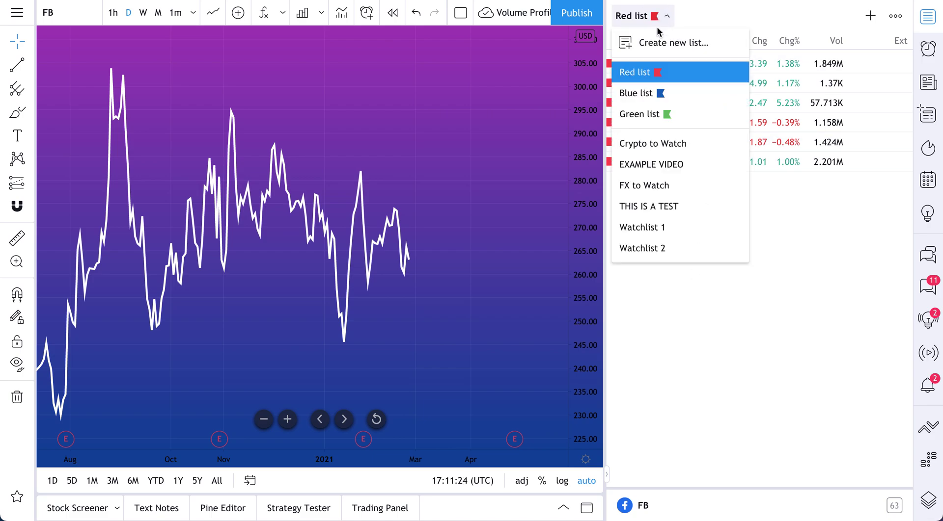
left_click(655, 93)
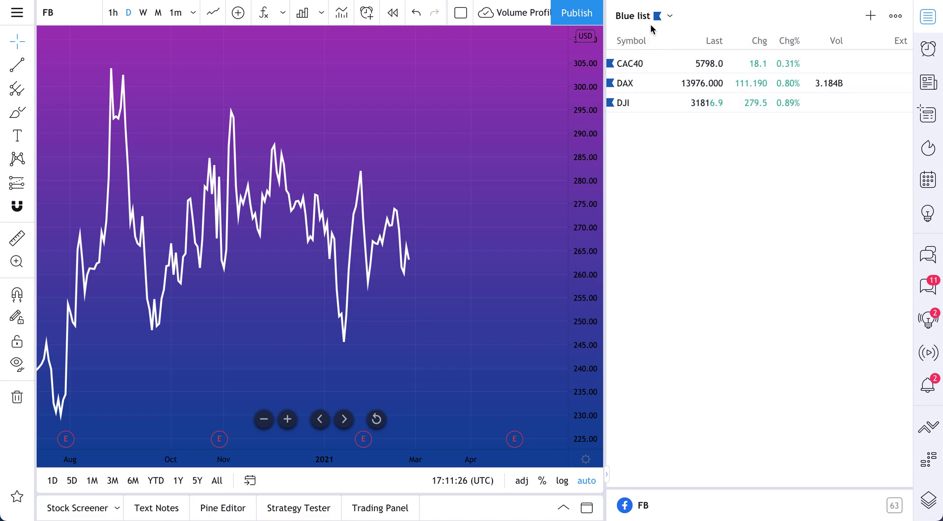
left_click(650, 18)
left_click(658, 113)
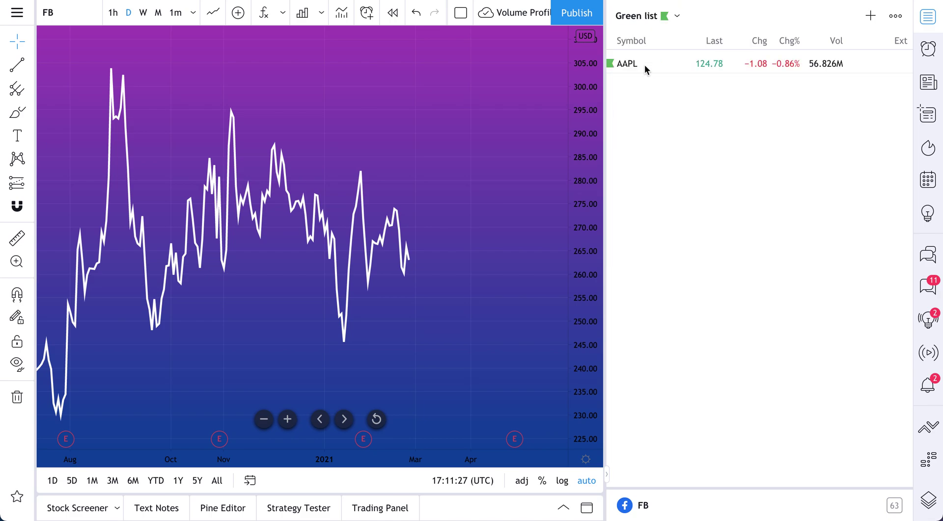
left_click(650, 24)
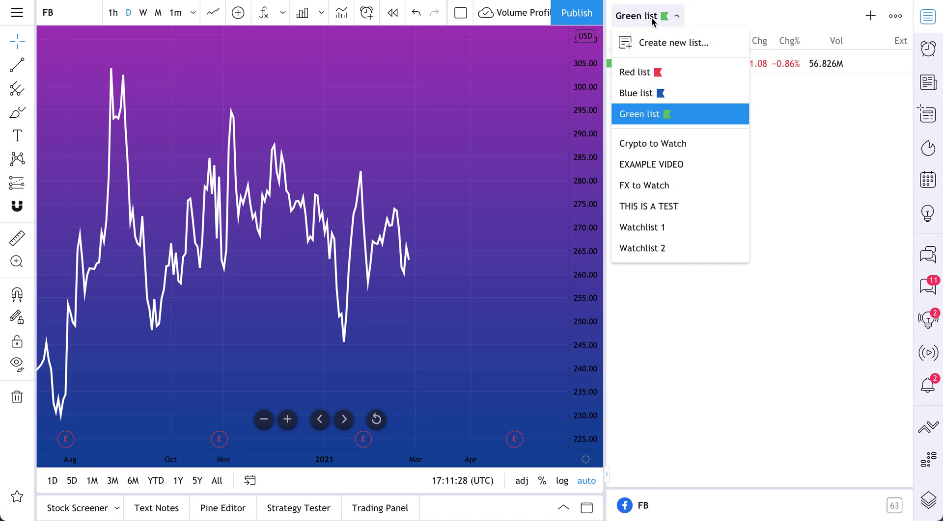
left_click(670, 165)
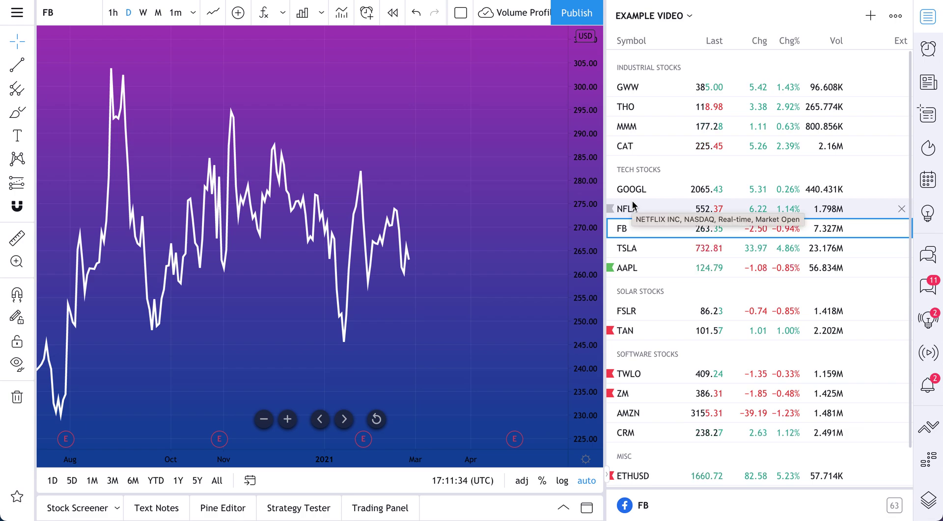
left_click(669, 16)
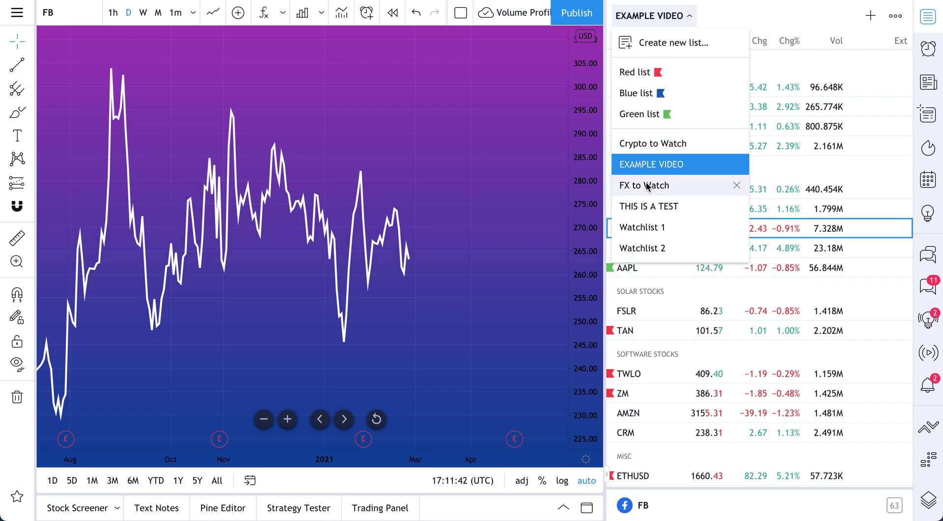
In Watchlist 2, flag FXY purple and GLD orange.
left_click(644, 248)
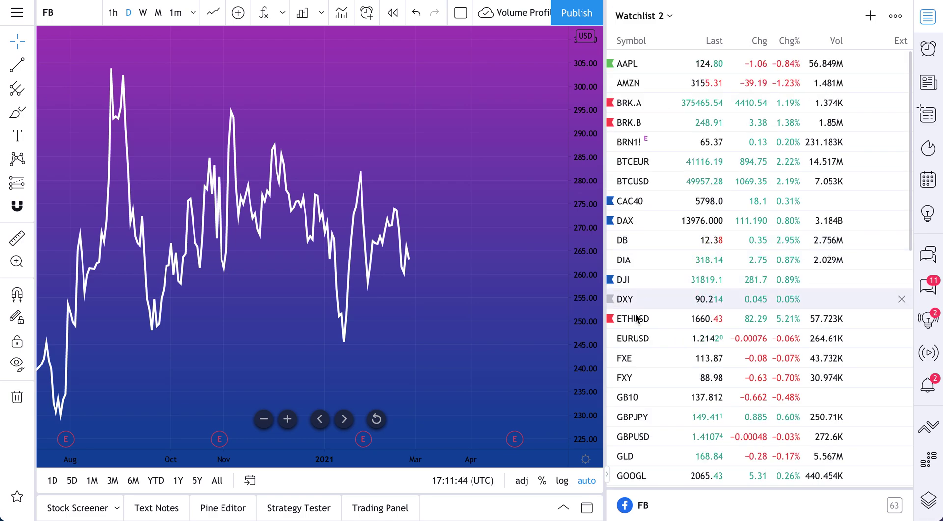
left_click(610, 378)
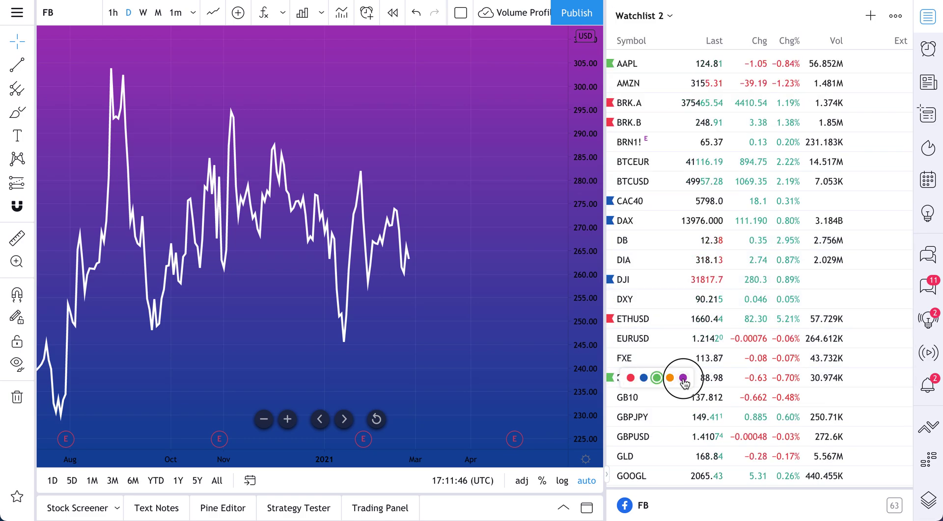
left_click(658, 379)
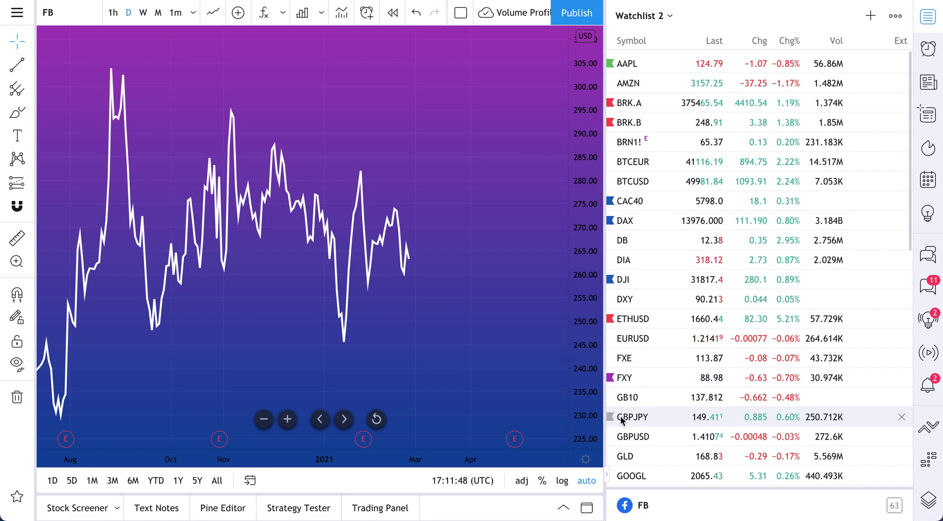
left_click(610, 457)
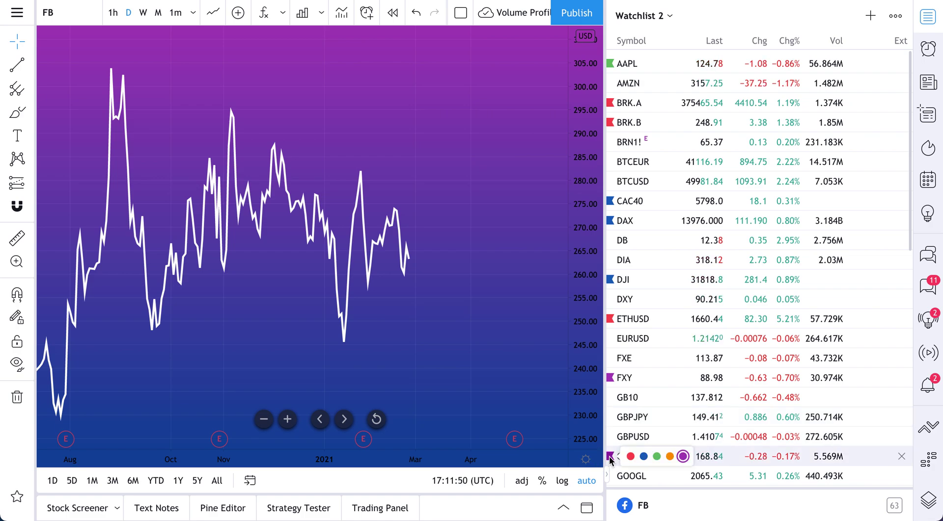
left_click(669, 457)
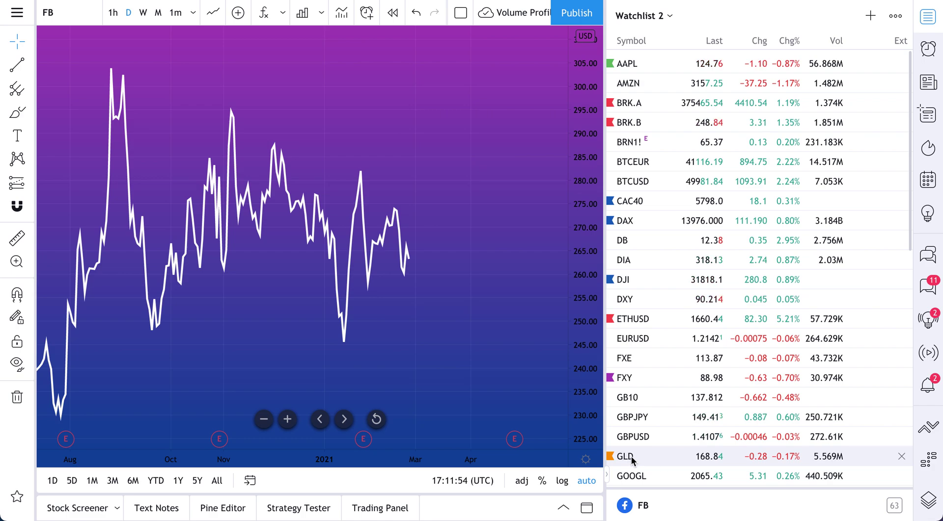
Switch to Watchlist 1 and flag JPM orange.
left_click(647, 22)
left_click(653, 267)
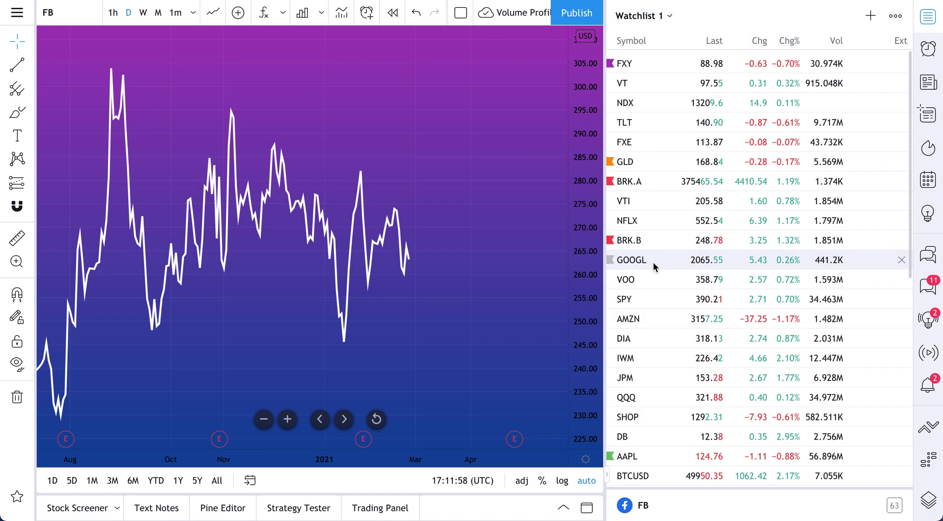
left_click(610, 377)
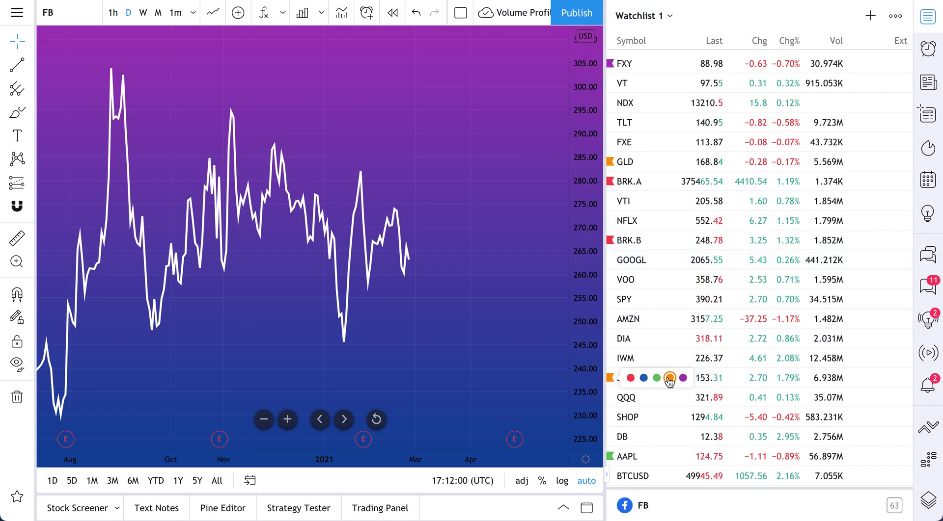
View the Orange flag list with GLD and JPM, then switch back to EXAMPLE VIDEO.
left_click(665, 22)
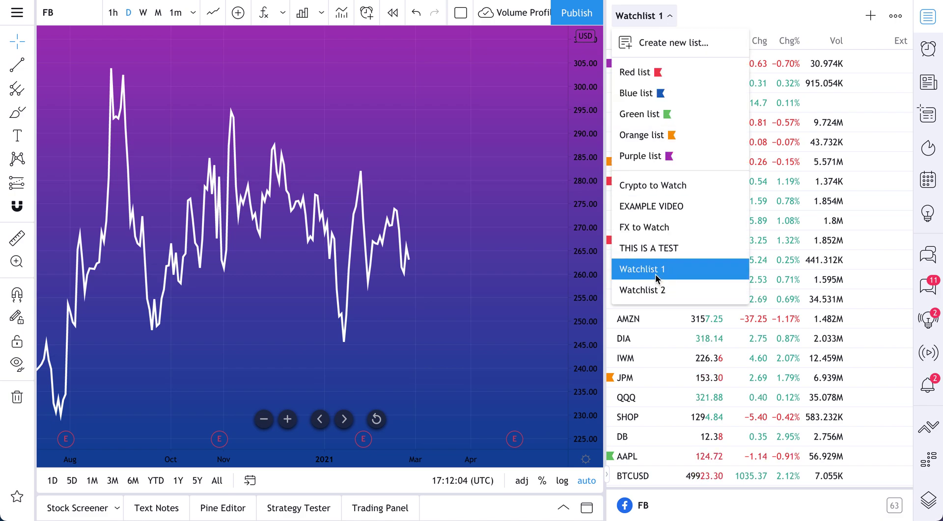
left_click(647, 140)
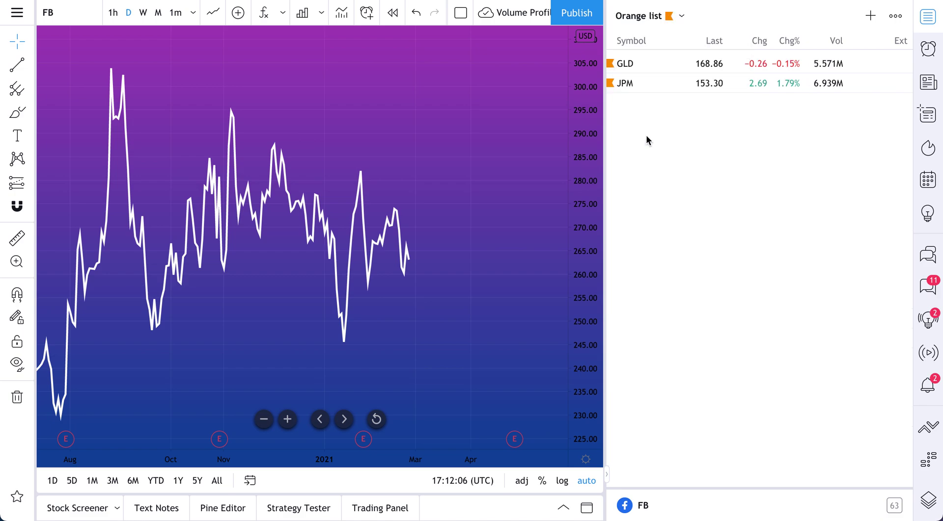
left_click(657, 20)
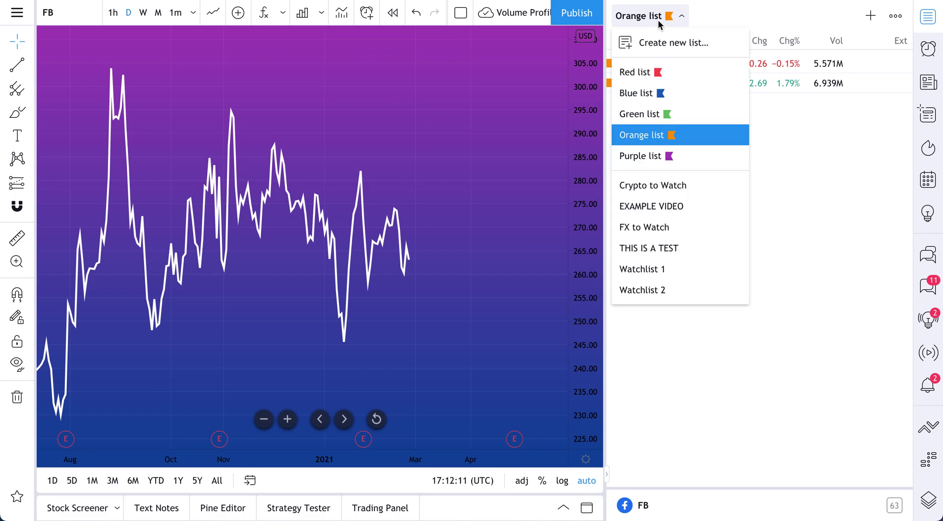
left_click(658, 207)
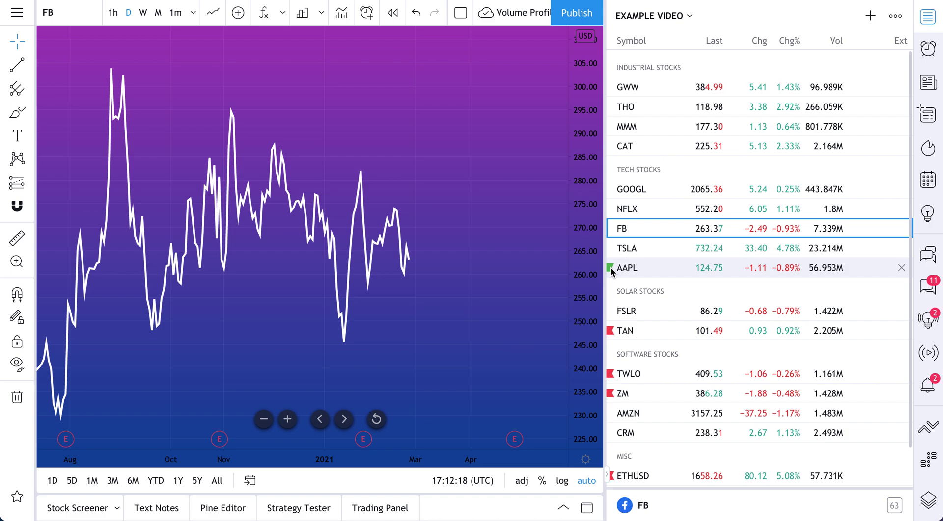
mouse_move(627, 87)
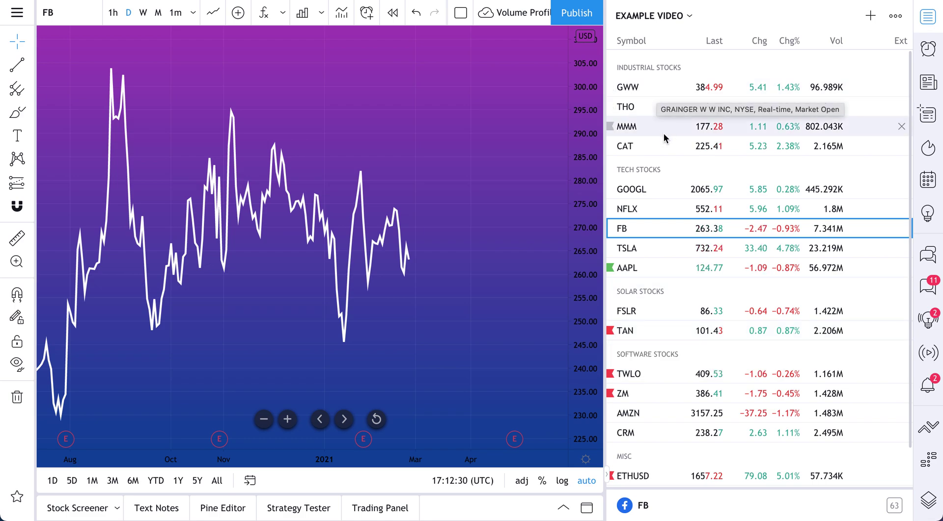
Hide and reshow the watchlist, then drag its border to resize it beside the chart.
left_click(928, 21)
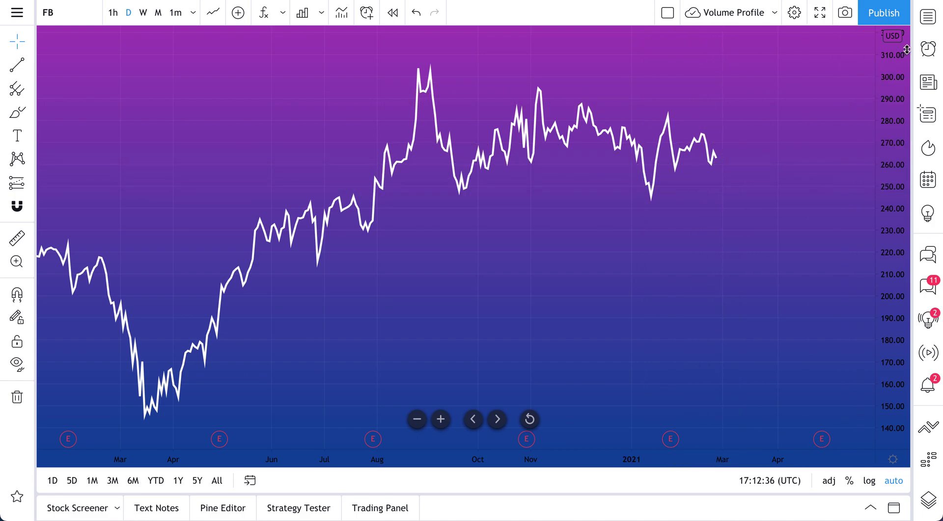
left_click(924, 18)
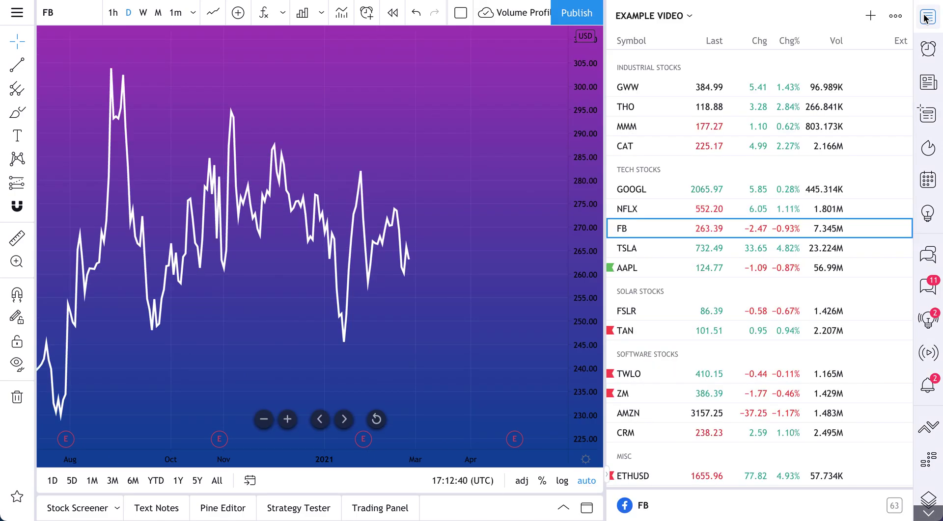
mouse_move(603, 184)
left_mouse_down()
mouse_move(183, 208)
mouse_move(629, 269)
left_mouse_up()
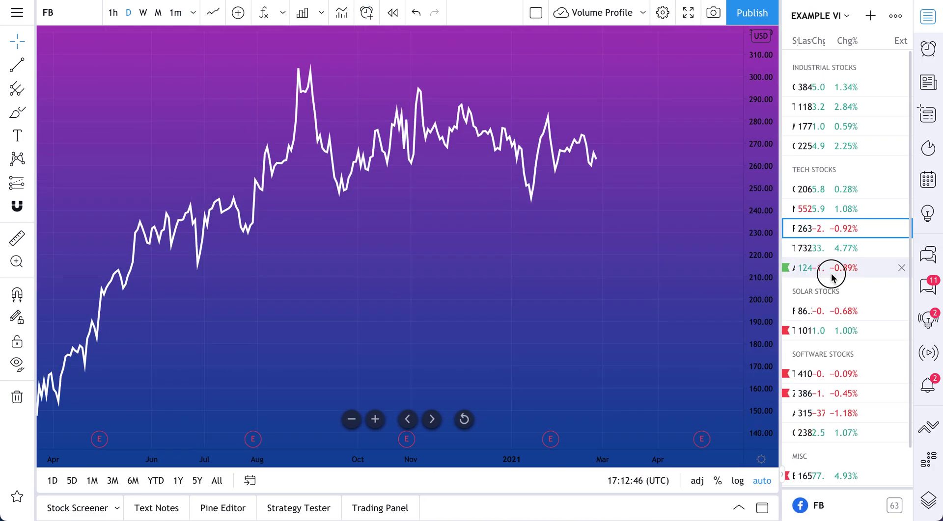
mouse_move(629, 269)
left_mouse_down()
mouse_move(741, 275)
mouse_move(592, 275)
left_mouse_up()
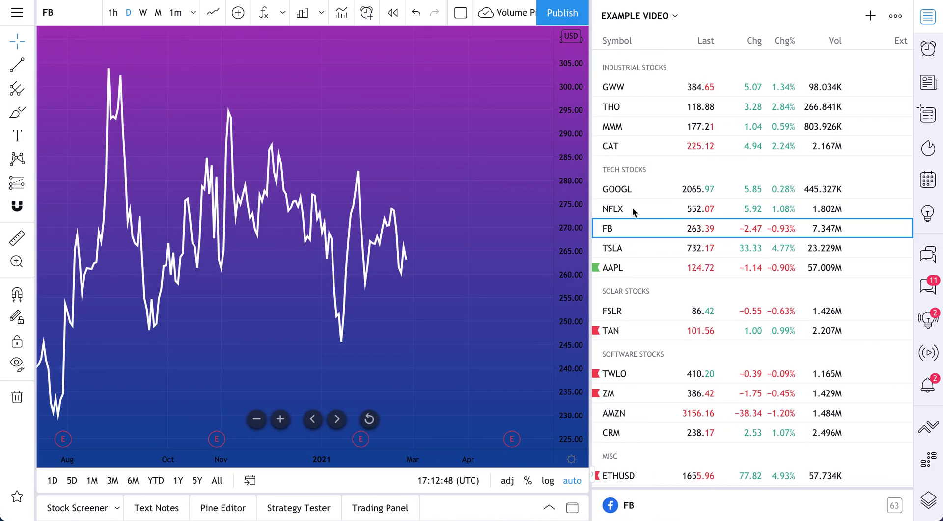
Sort the watchlist by symbol, last price, change, percent change and volume.
left_click(620, 41)
left_click(702, 41)
left_click(756, 42)
left_click(784, 41)
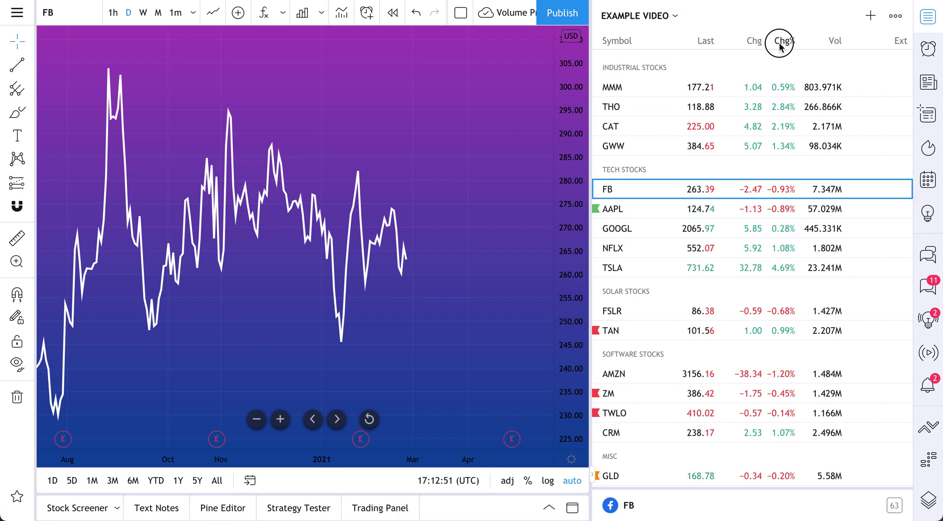
left_click(834, 41)
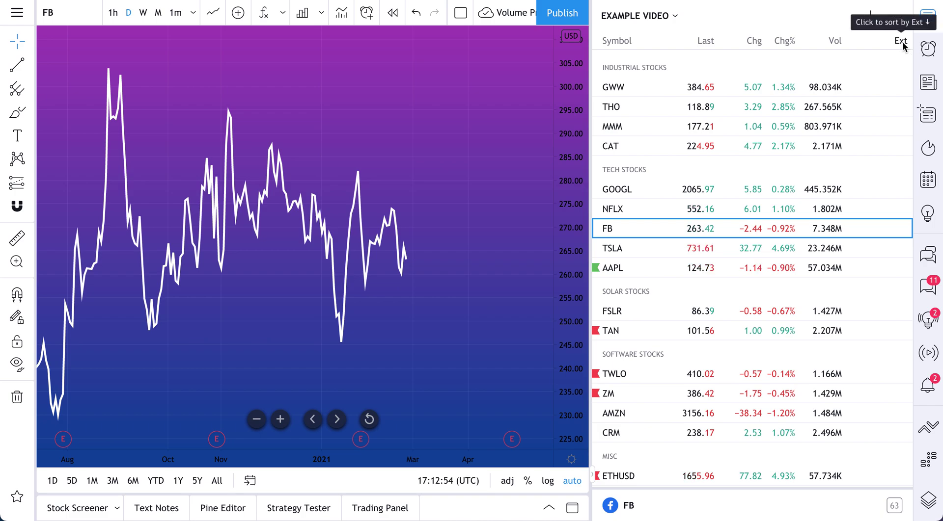
Open the INDUSTRIAL STOCKS and GWW options, then chart GWW, THO, MMM and CAT.
right_click(644, 72)
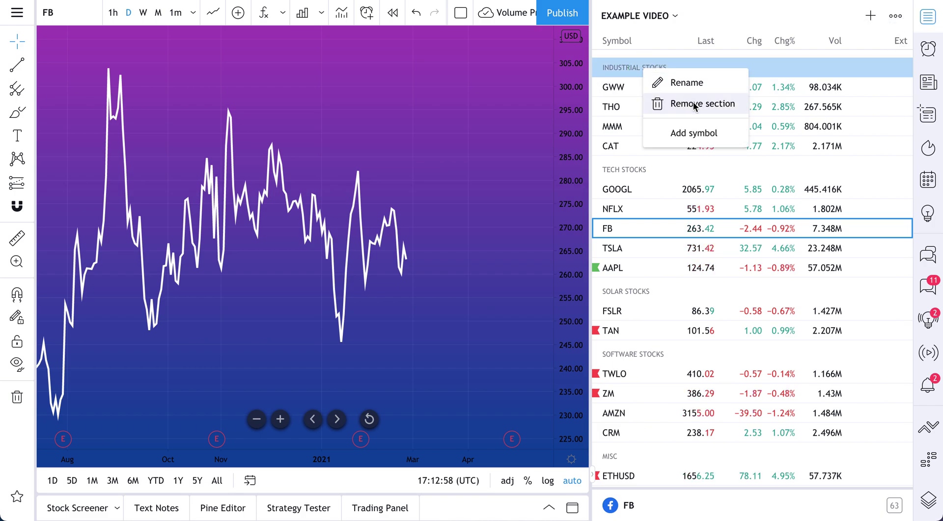
left_click(619, 91)
right_click(620, 93)
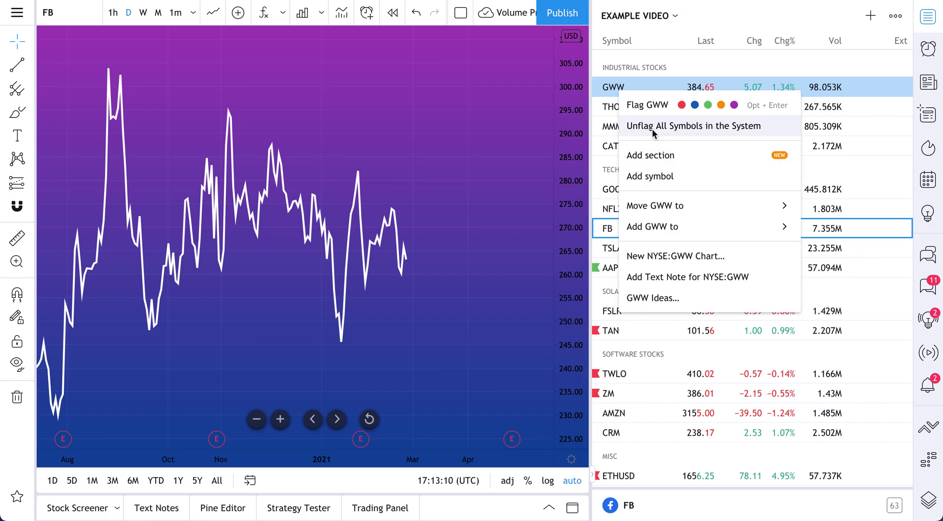
left_click(611, 87)
left_click(611, 109)
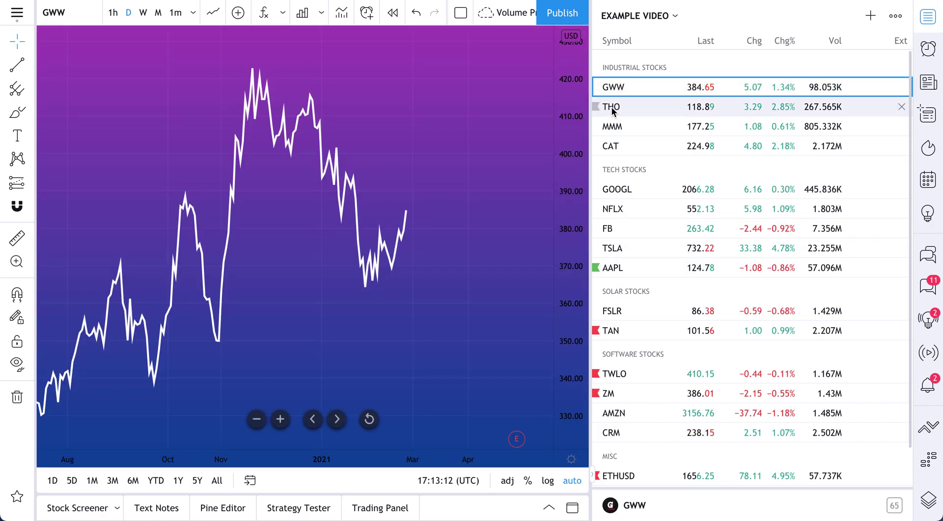
left_click(613, 126)
left_click(616, 147)
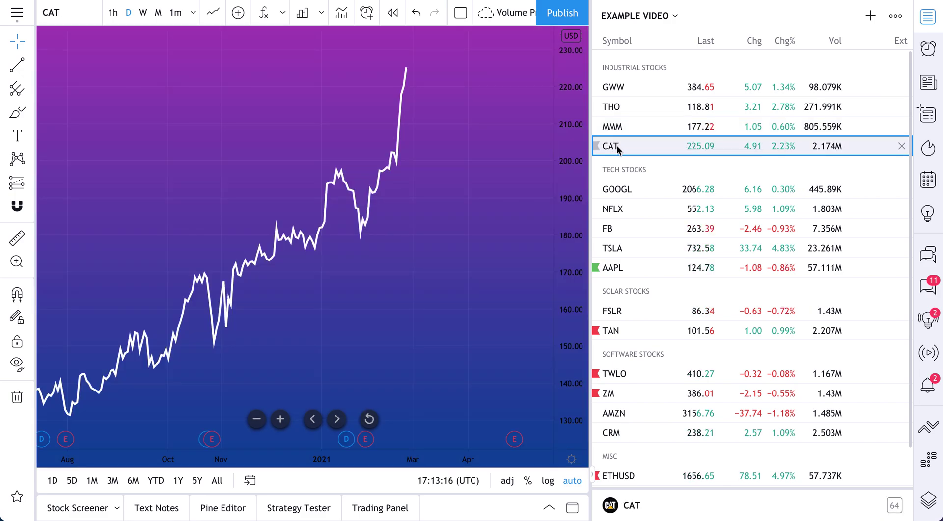
Bring up the CAT and MMM options, then chart MMM and THO.
right_click(617, 149)
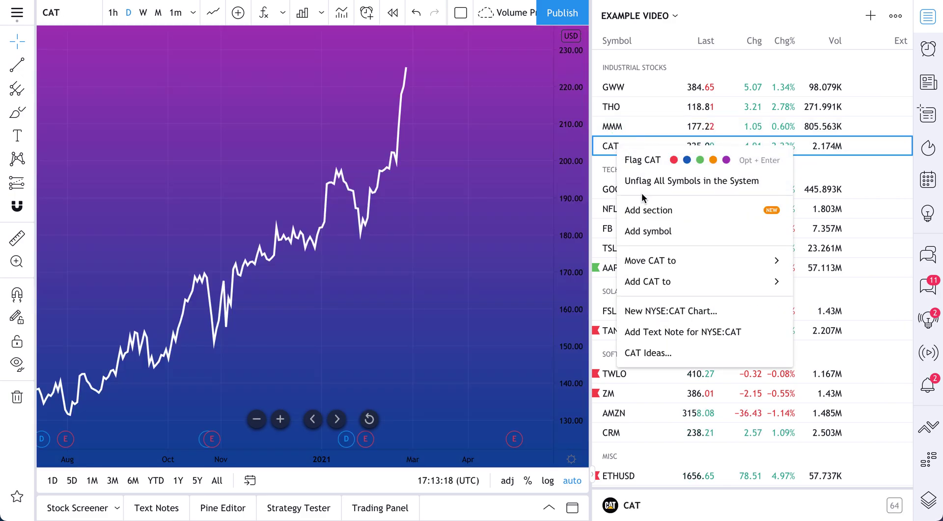
mouse_move(650, 261)
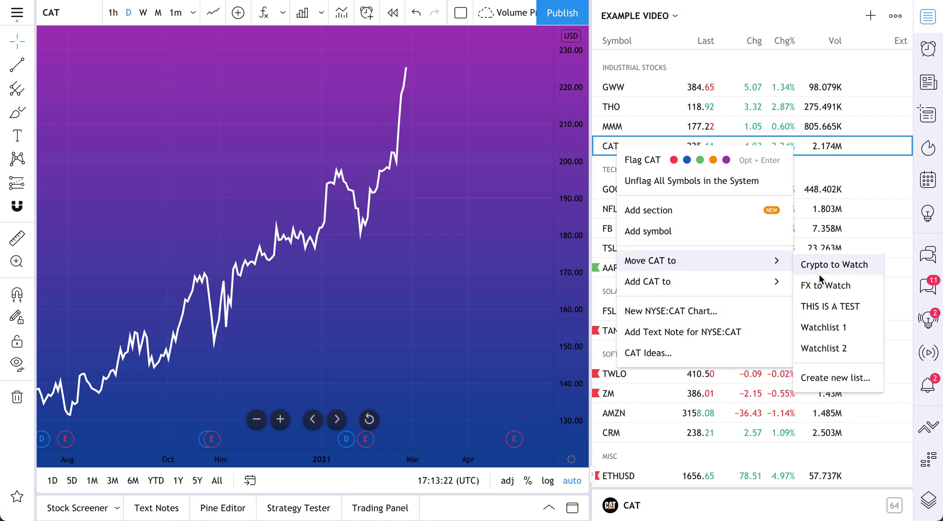
mouse_move(699, 281)
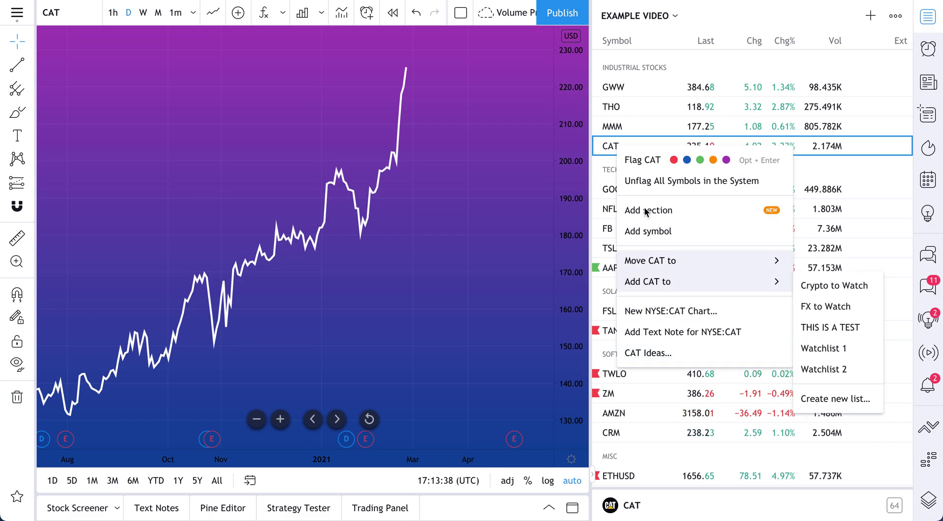
right_click(638, 130)
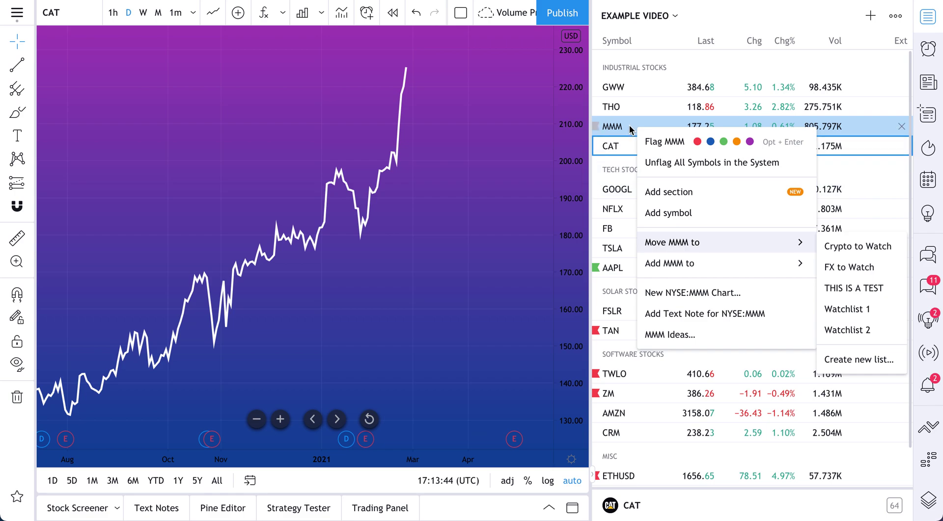
left_click(626, 126)
left_click(629, 112)
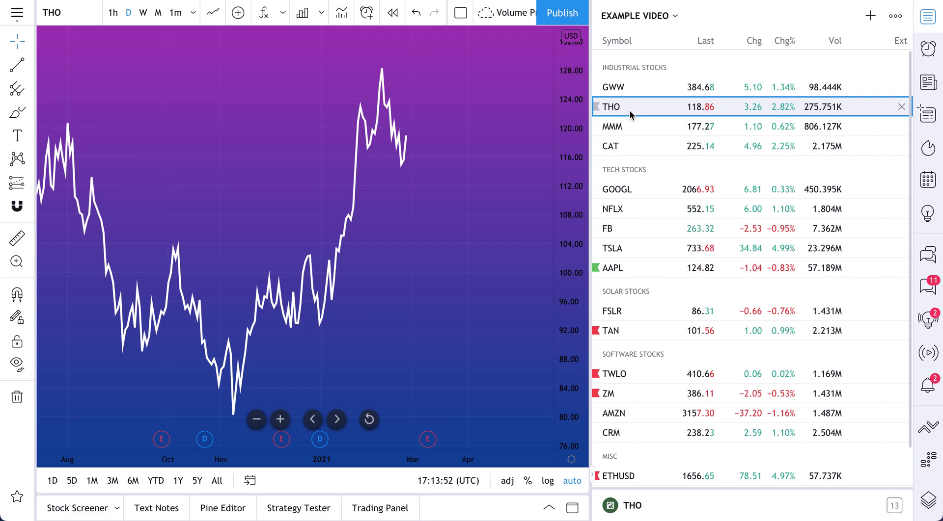
Multi-select rows from THO through GOOGL, NFLX, FB, TSLA, AAPL and ZM, then clear the selection.
left_click_drag(629, 110, 631, 145)
left_click_drag(631, 194, 617, 232)
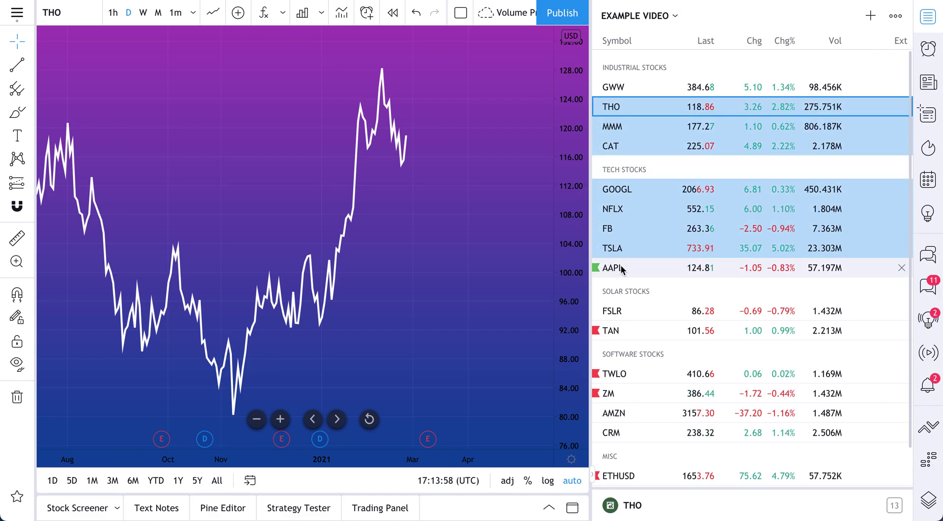
left_click_drag(617, 232, 632, 355)
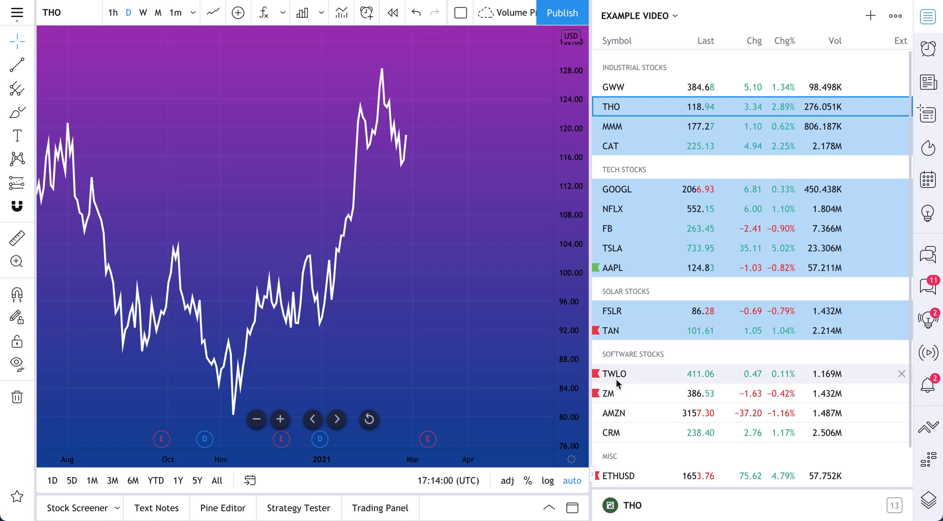
left_click_drag(627, 311, 640, 275)
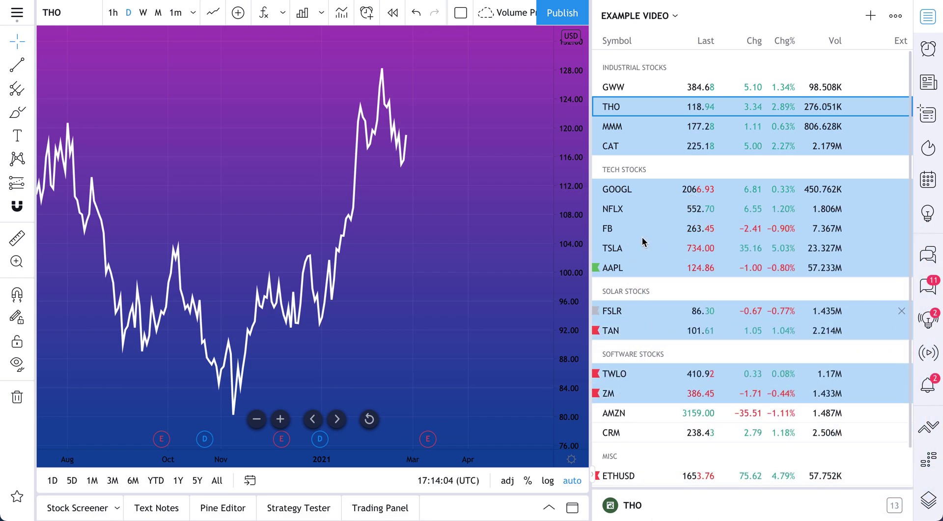
left_click(642, 117)
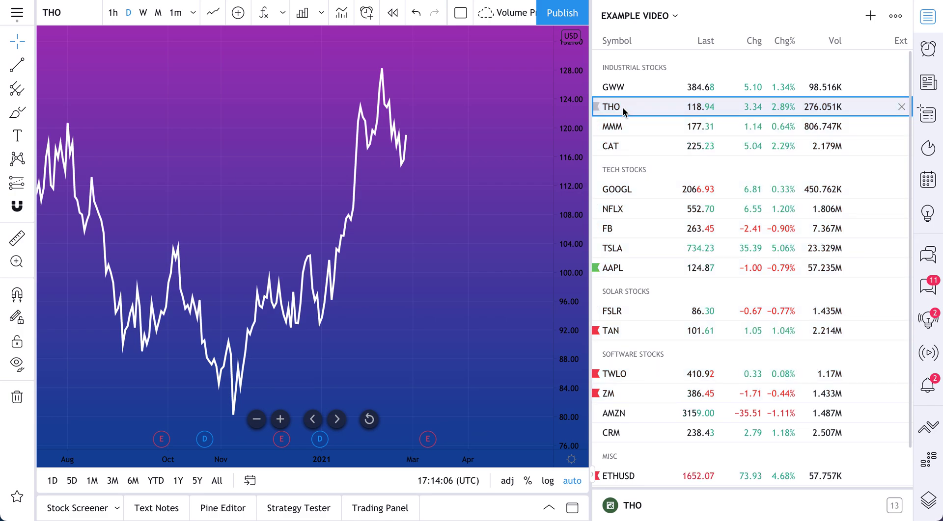
Add HON (Honeywell, NYSE) to the Industrial Stocks section via MMM's options.
right_click(627, 127)
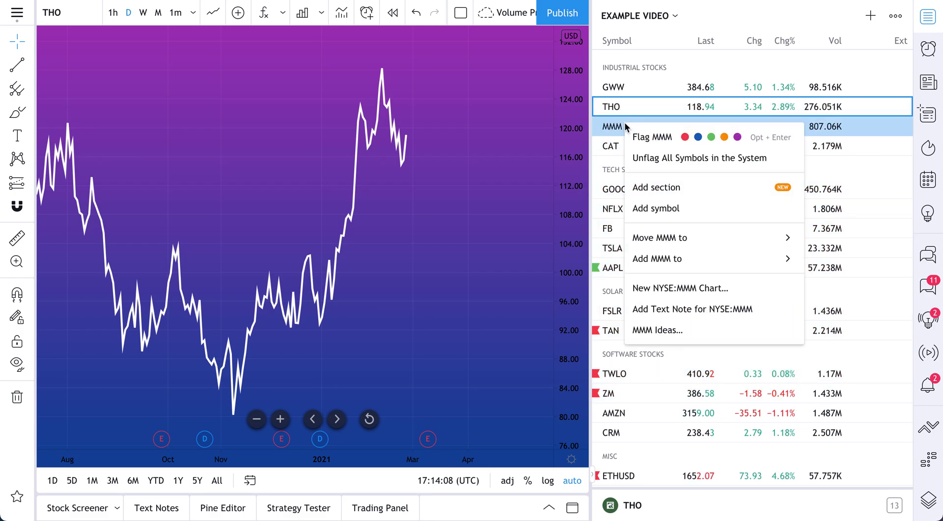
left_click(649, 210)
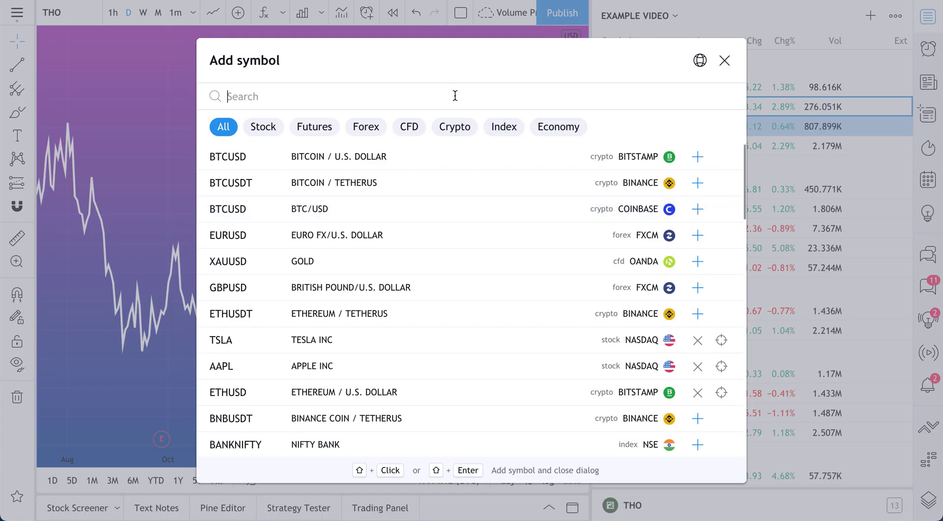
type("HON")
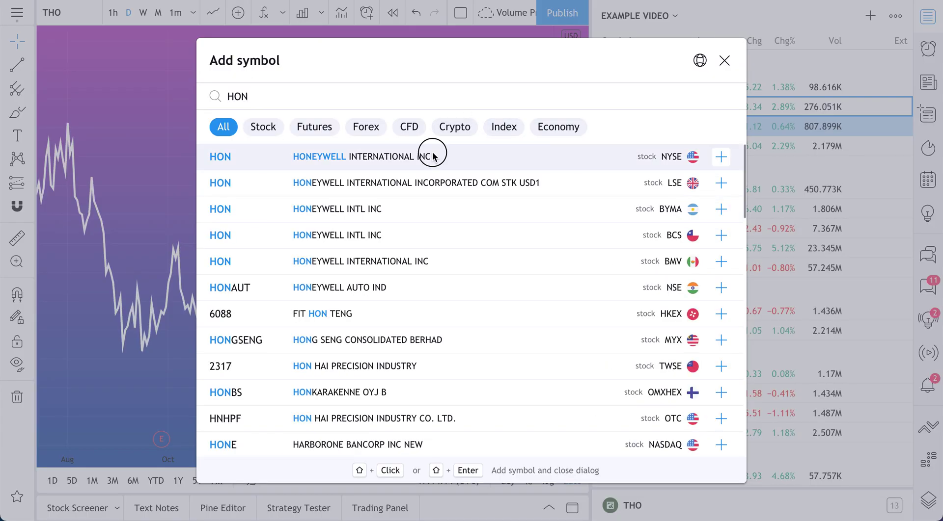
left_click(432, 156)
mouse_move(442, 157)
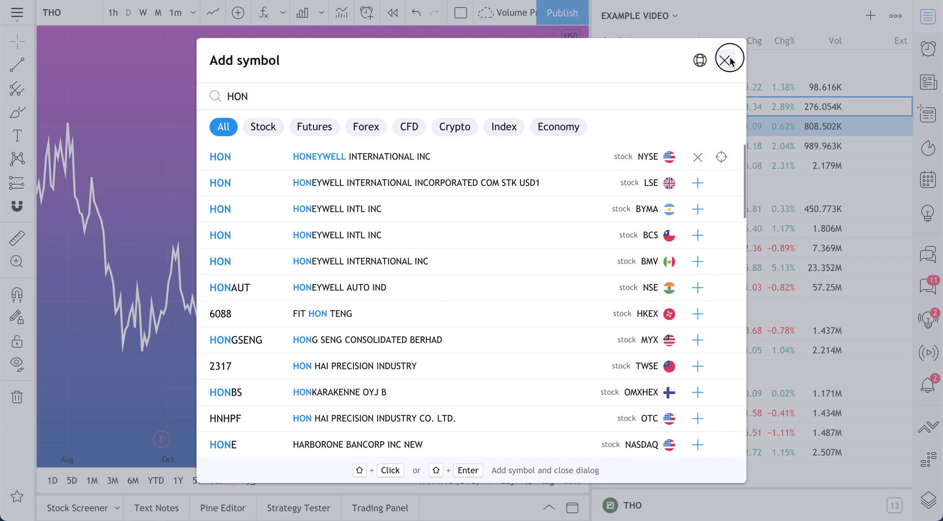
left_click(724, 60)
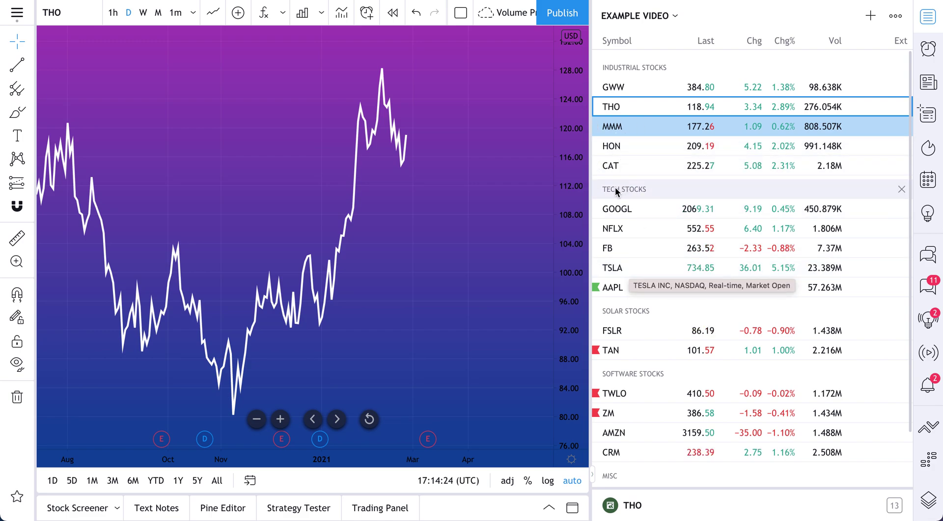
Add PTON (Peloton, NASDAQ) to the Tech Stocks section via TSLA's options.
right_click(622, 268)
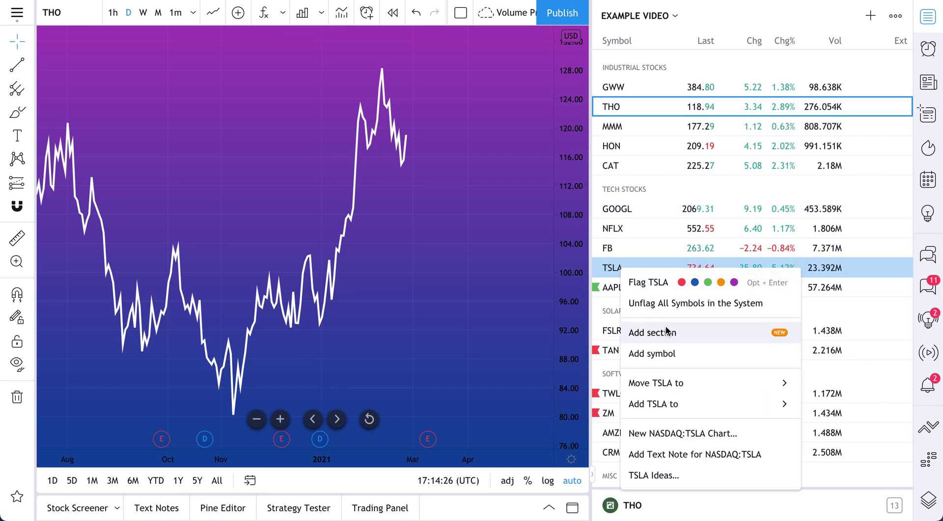
left_click(683, 354)
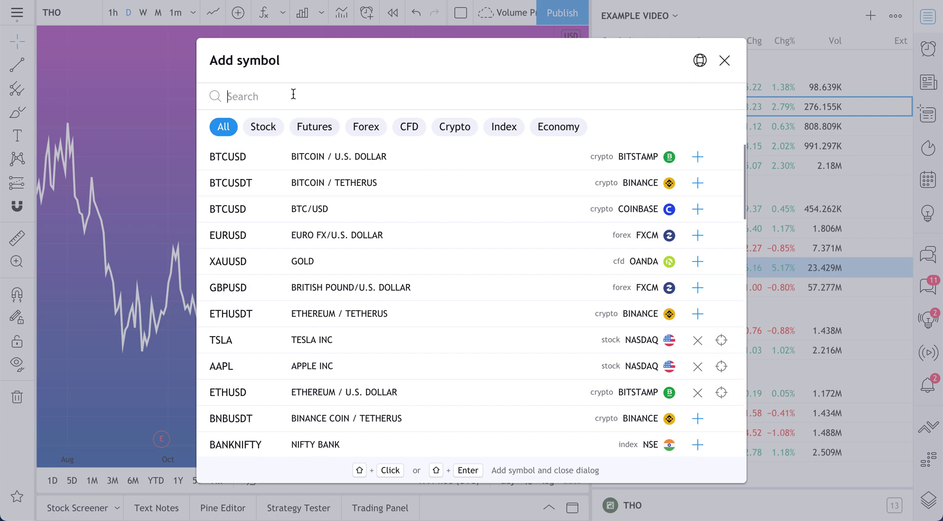
type("PTON")
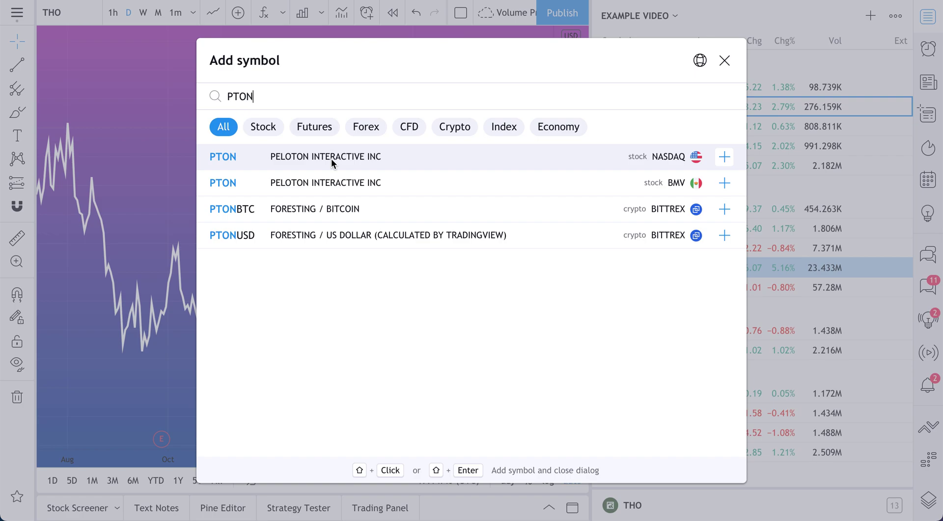
left_click(331, 158)
left_click(724, 61)
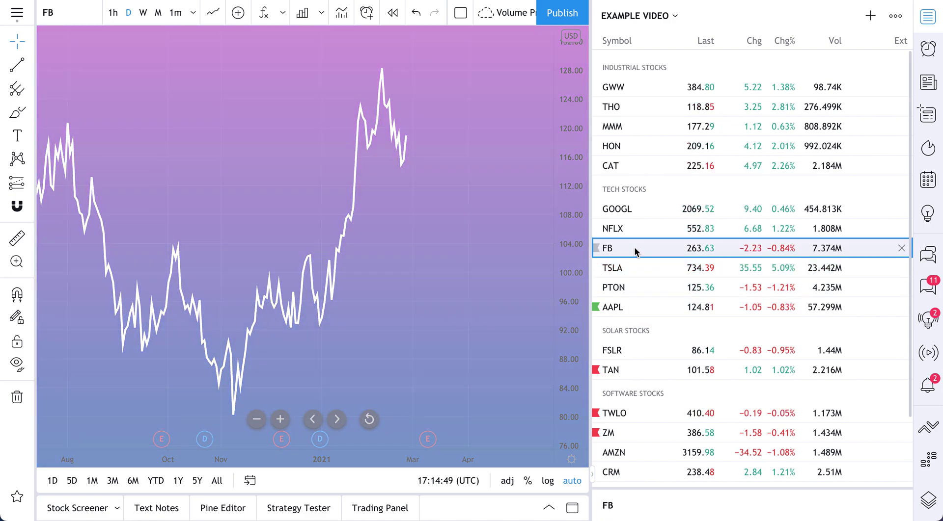
Chart NFLX and GOOGL, hide and reshow the watchlist, and bring up THO's options.
left_click(635, 232)
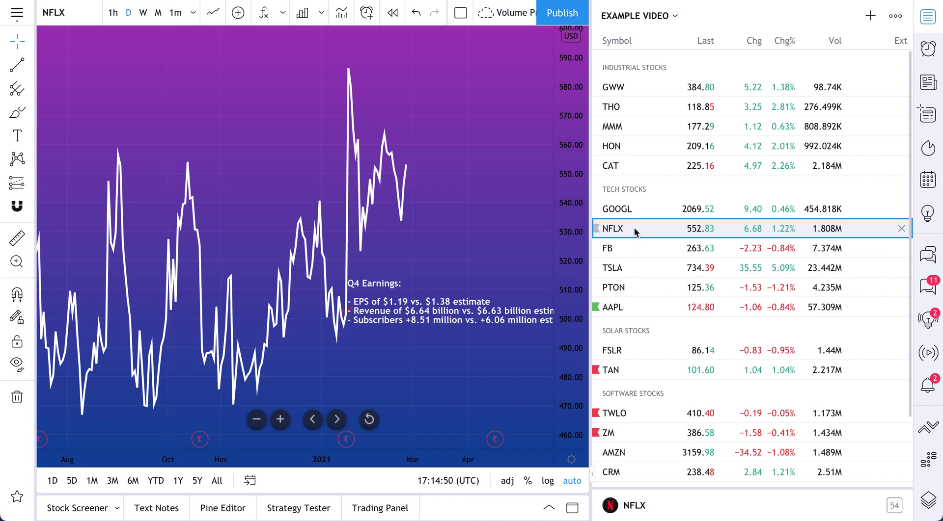
left_click(645, 208)
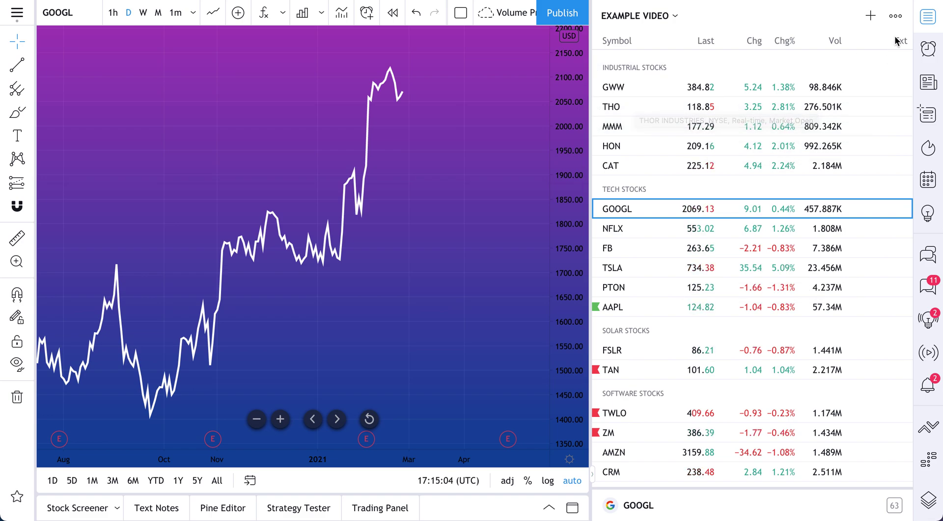
left_click(917, 19)
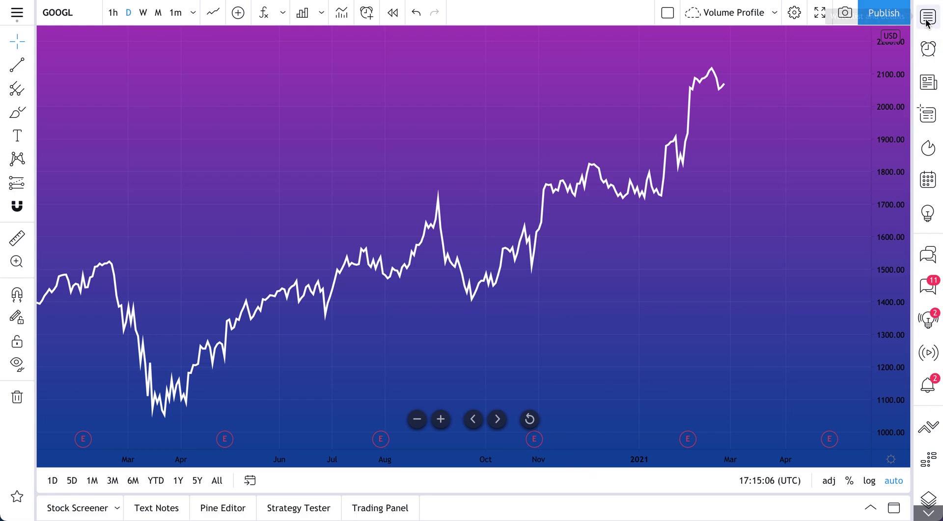
left_click(926, 19)
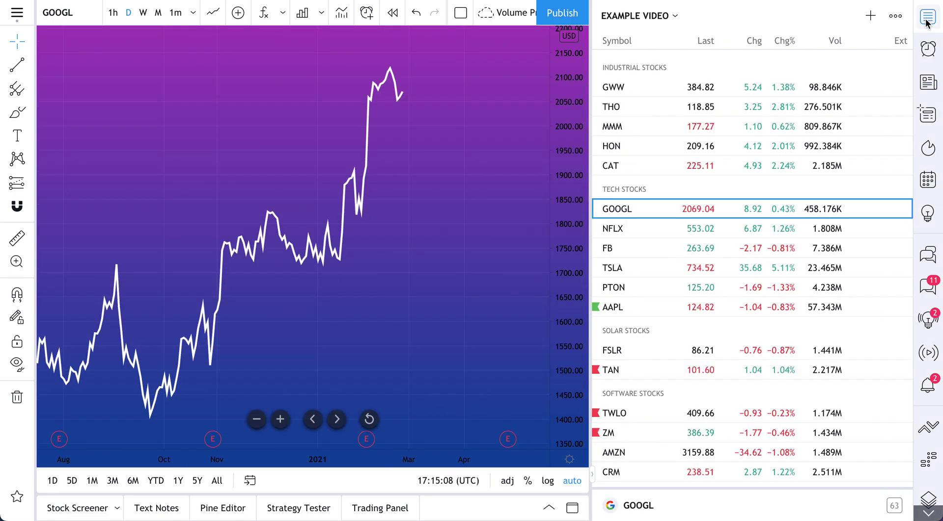
right_click(646, 109)
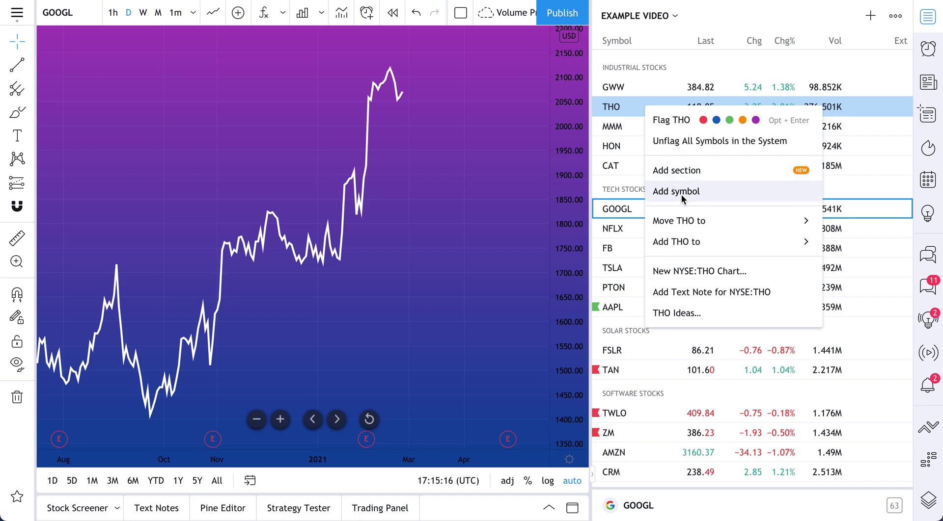
Sort by last price, change, percent change and volume, then restore the custom order.
left_click(706, 39)
left_click(763, 44)
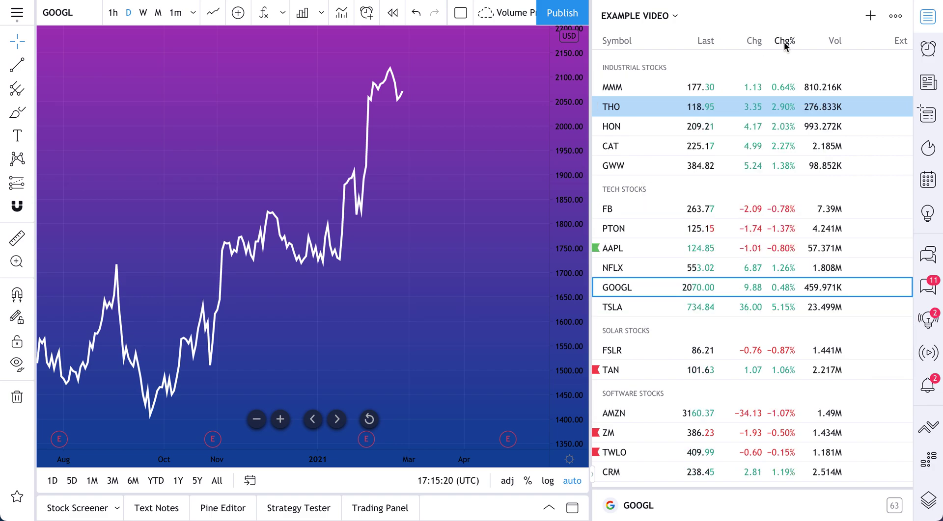
left_click(784, 43)
left_click(784, 43)
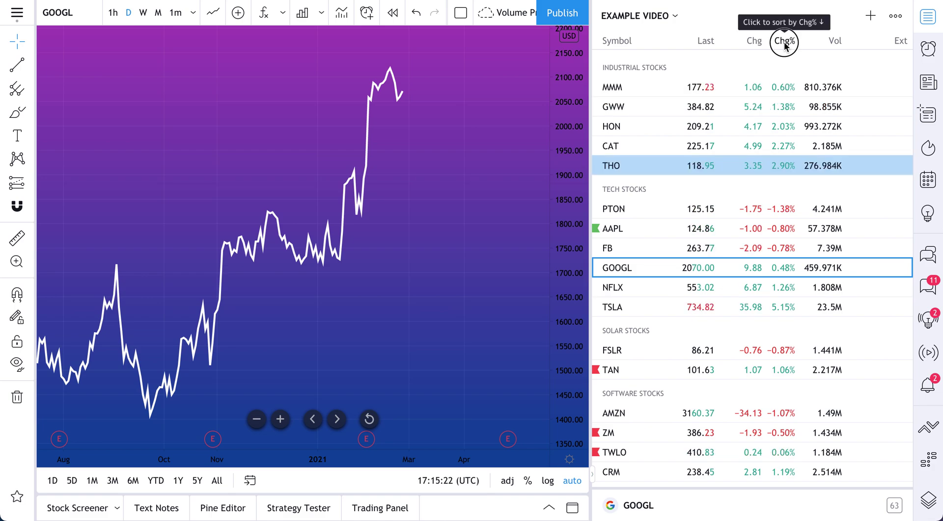
left_click(840, 44)
left_click(839, 43)
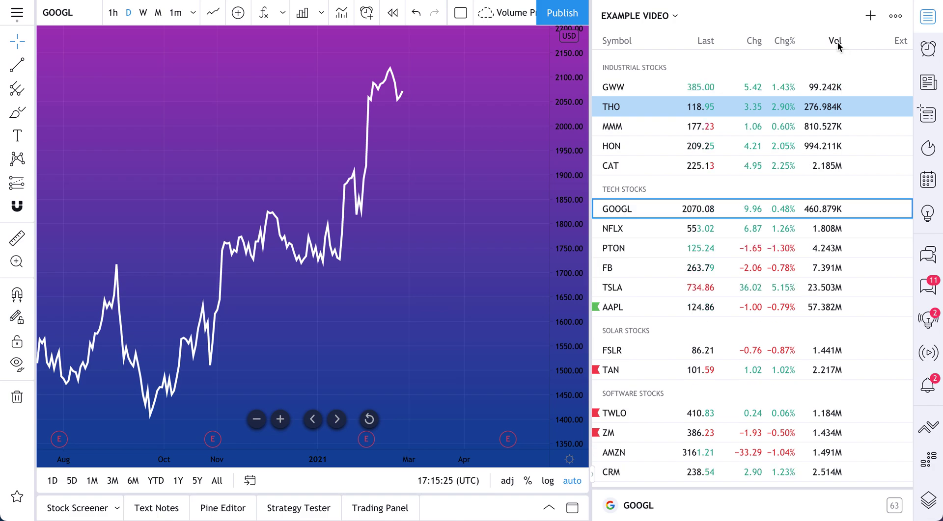
Widen the watchlist panel slightly and chart NFLX, then PTON.
left_click(670, 15)
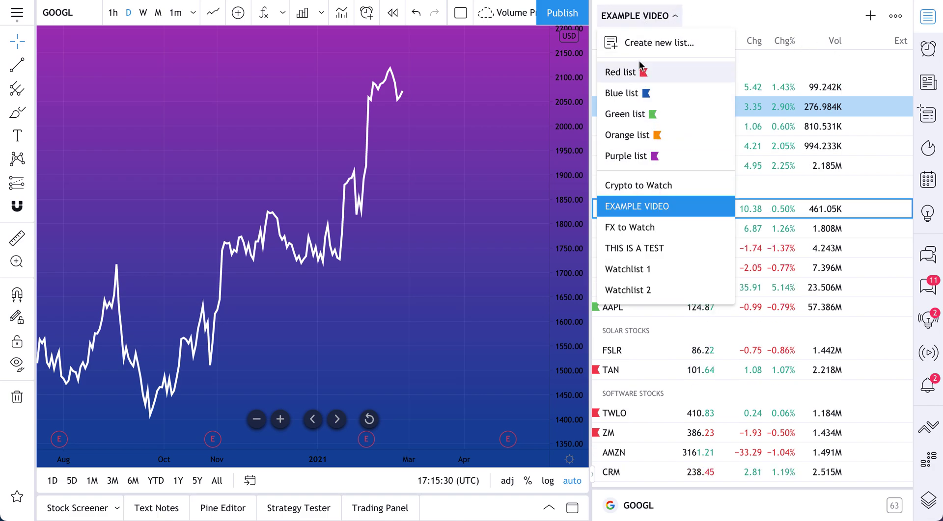
left_click(661, 20)
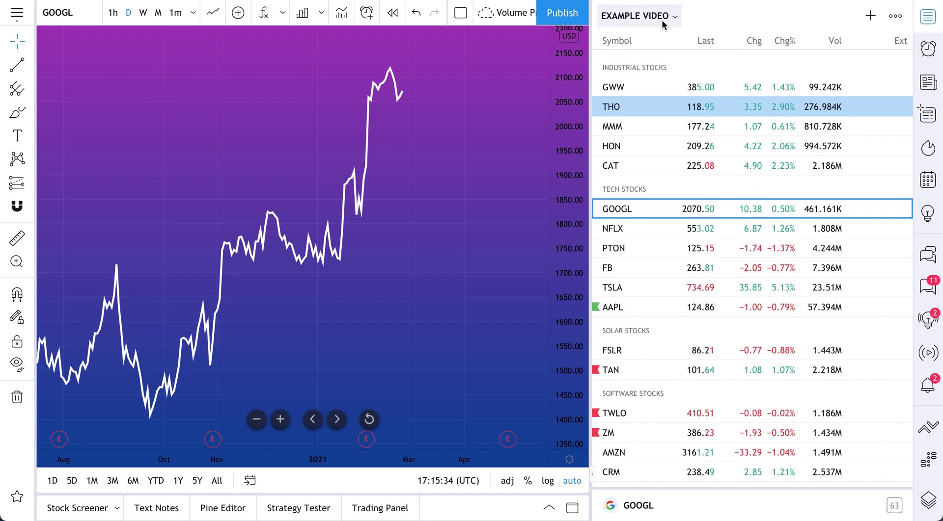
mouse_move(590, 186)
left_mouse_down()
mouse_move(583, 201)
mouse_move(594, 201)
left_mouse_up()
left_click(623, 228)
left_click(618, 246)
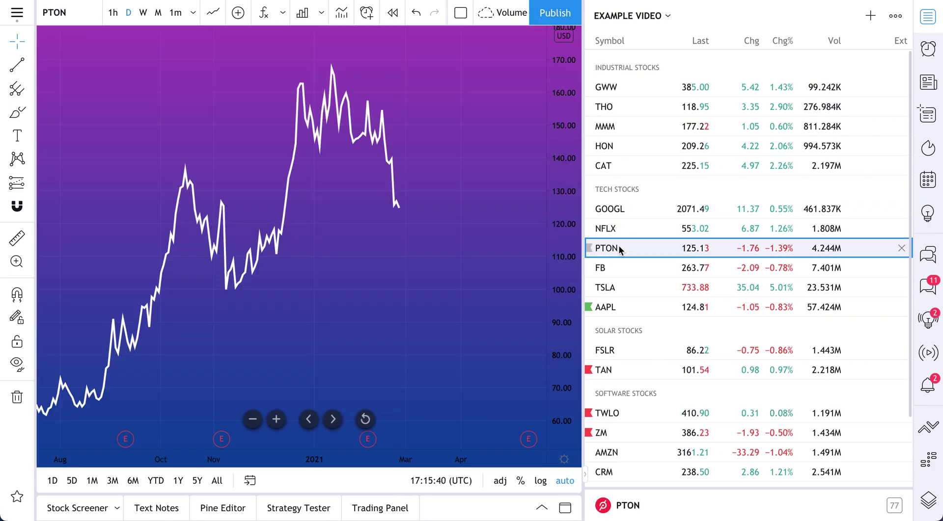